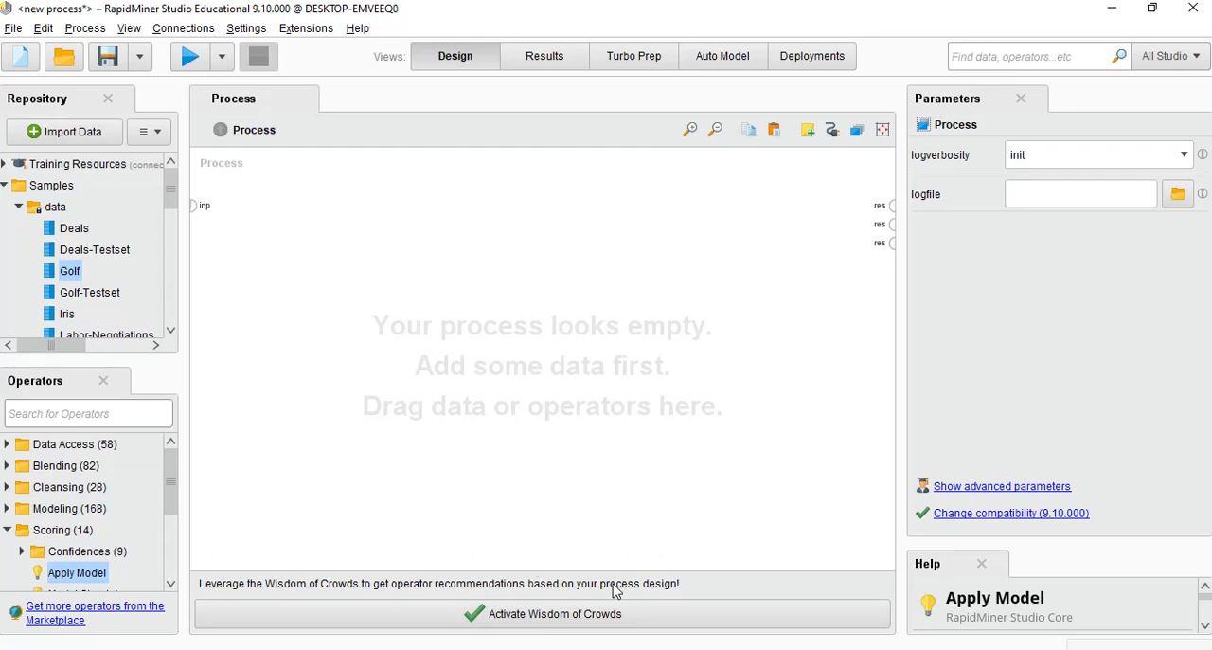
pyautogui.scroll(-6, 98, 262)
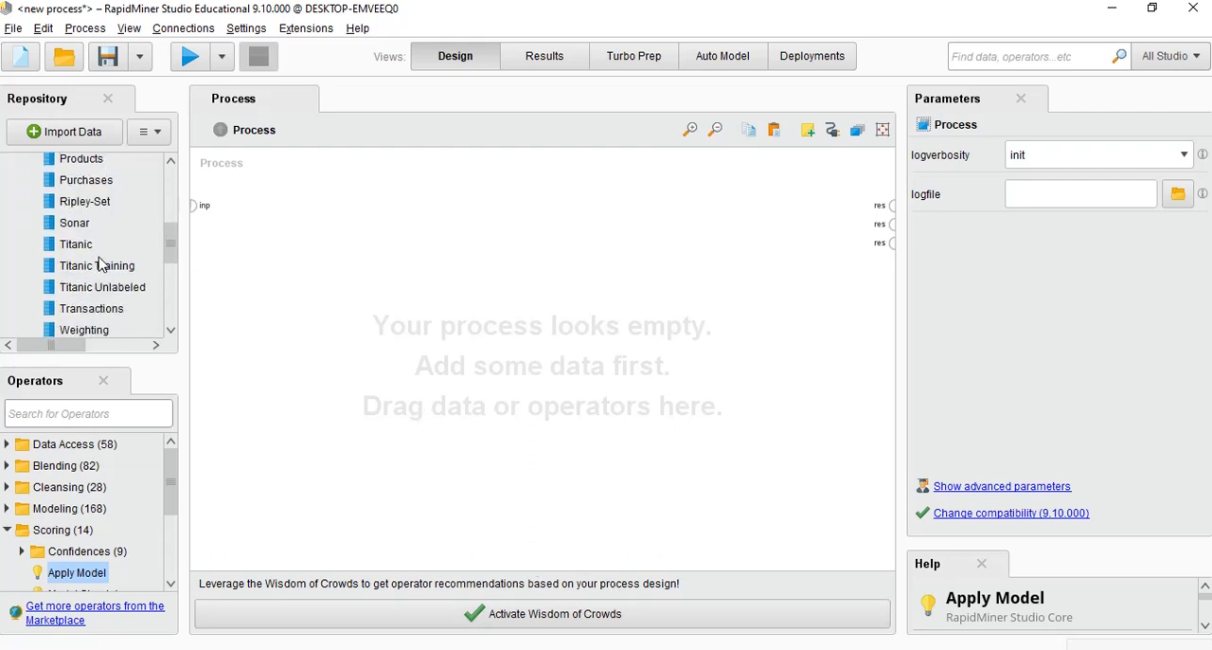
pyautogui.scroll(-3, 109, 302)
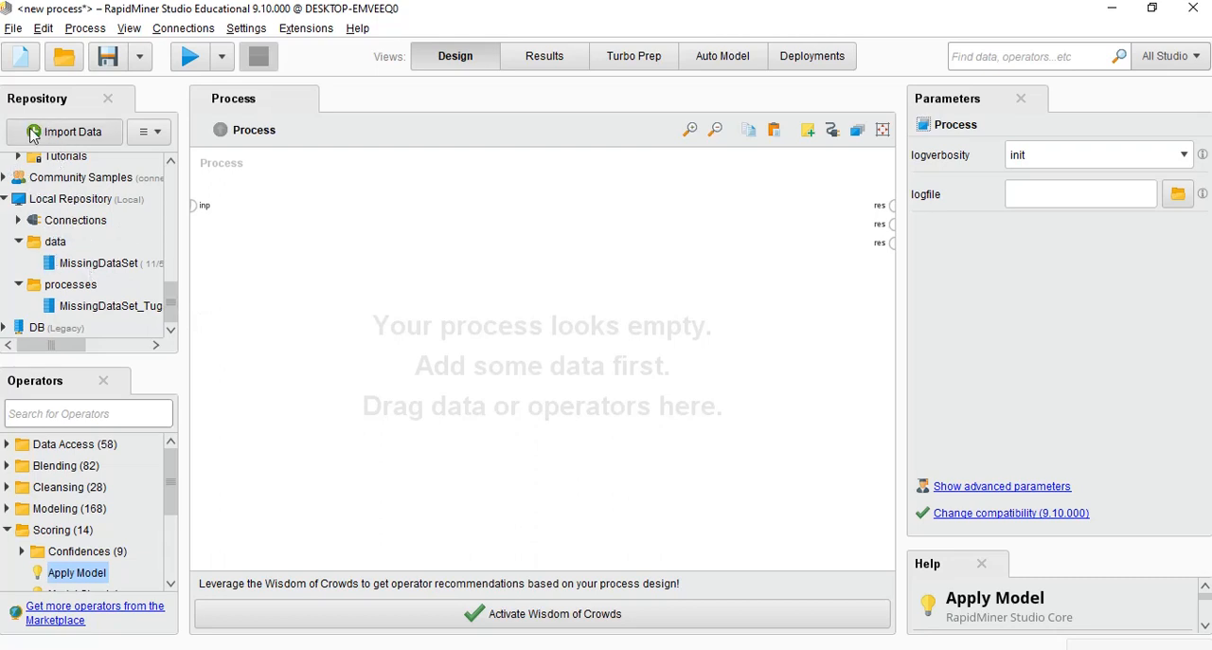
pyautogui.click(68, 139)
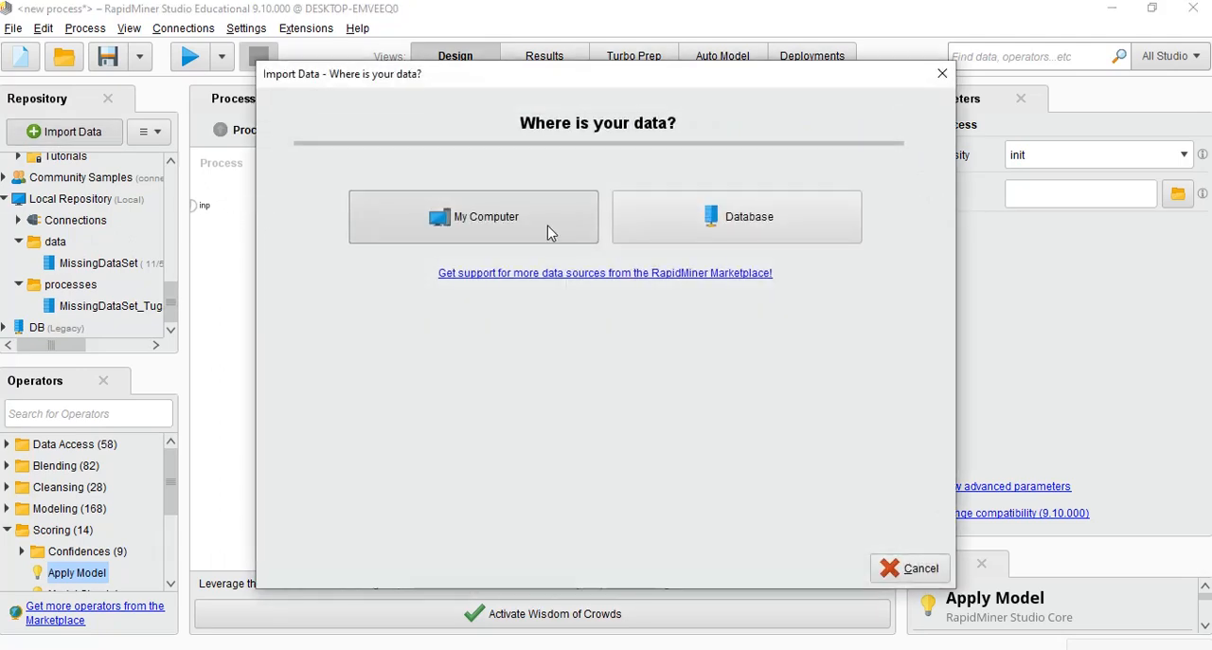
pyautogui.click(549, 231)
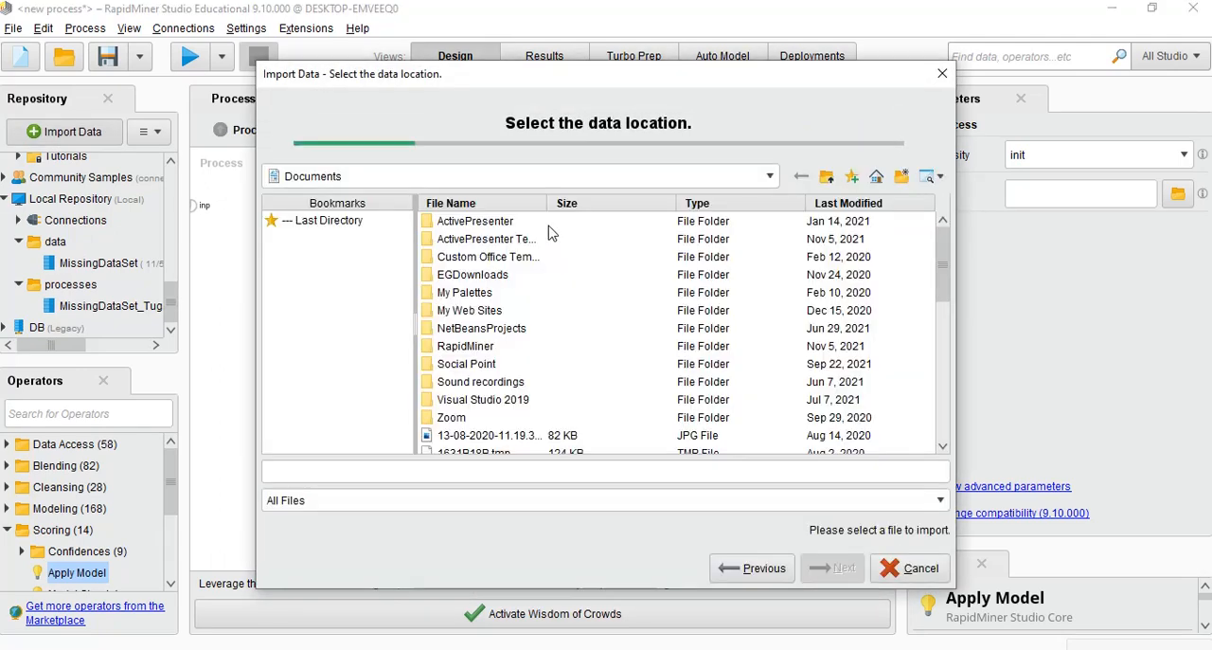
pyautogui.scroll(-7, 499, 309)
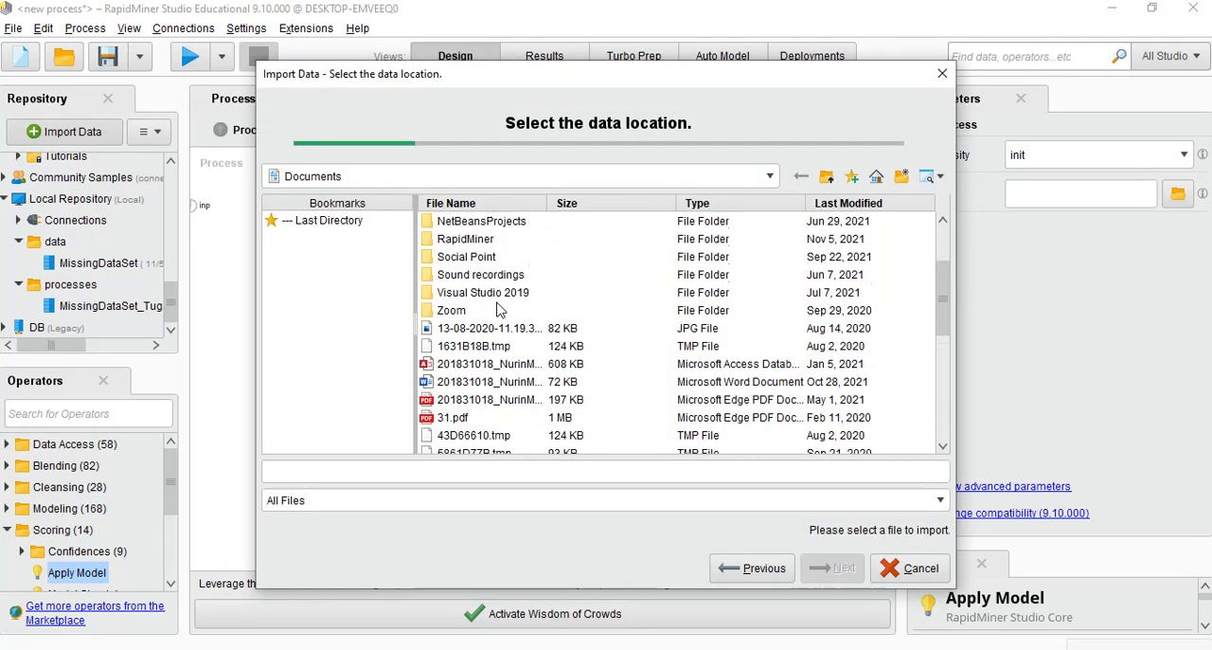
pyautogui.scroll(5, 500, 309)
pyautogui.scroll(3, 500, 309)
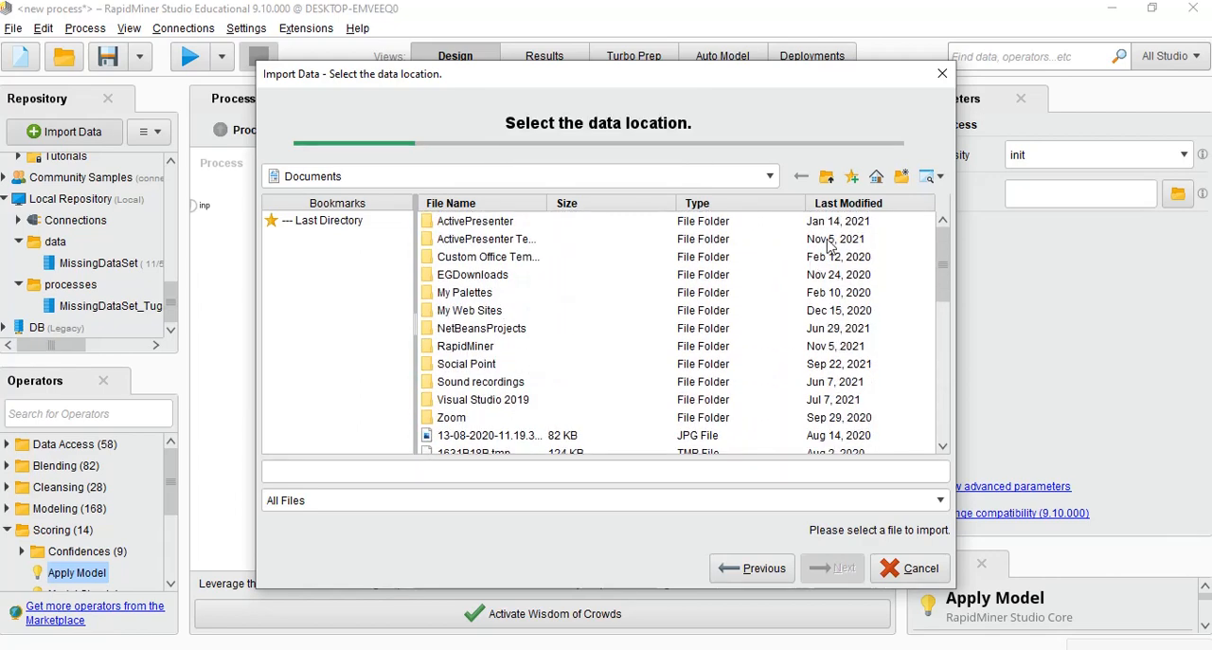
pyautogui.click(943, 75)
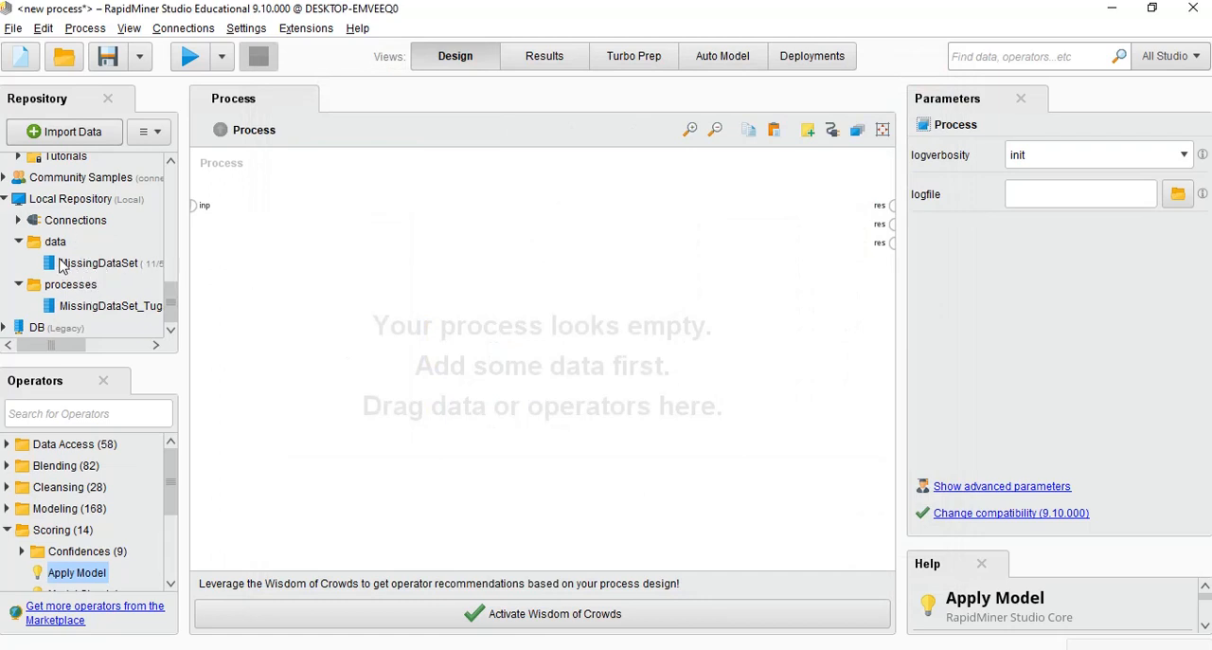
# Add MissingDataSet from the Local Repository to the process, connected to the result port, and run it to inspect all its attributes
pyautogui.moveTo(68, 269); pyautogui.dragTo(872, 208)
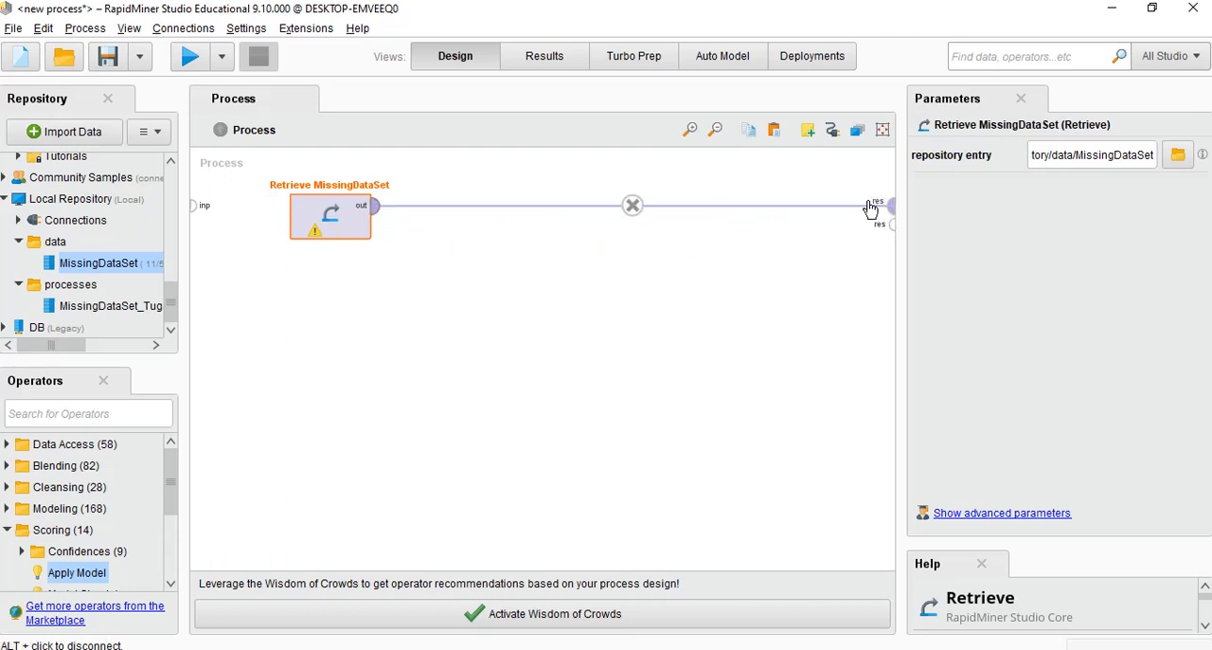
pyautogui.click(189, 59)
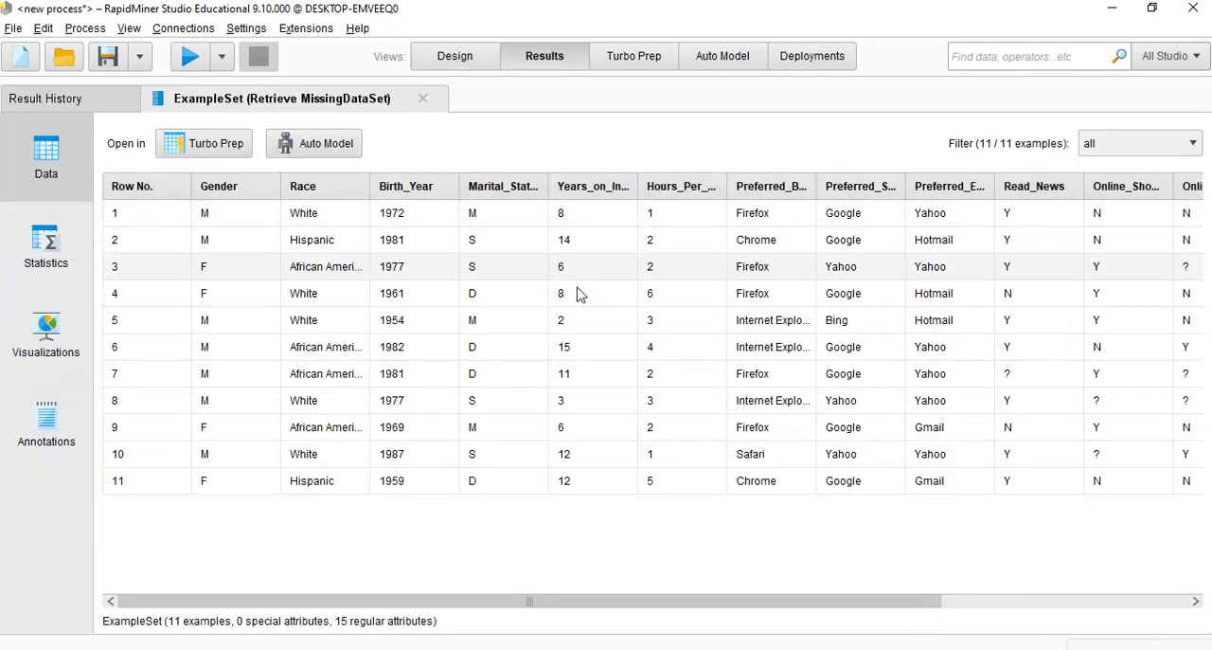
pyautogui.moveTo(578, 600)
pyautogui.mouseDown()
pyautogui.moveTo(944, 637)
pyautogui.moveTo(951, 627)
pyautogui.mouseUp()
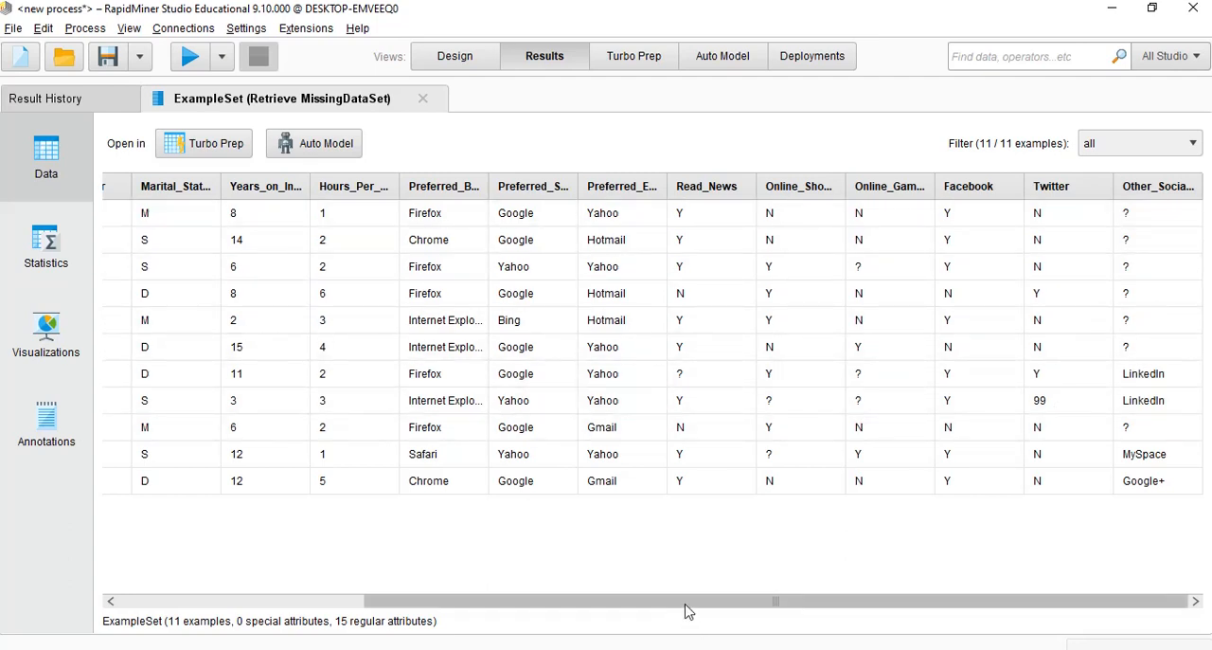
pyautogui.moveTo(685, 602); pyautogui.dragTo(419, 596)
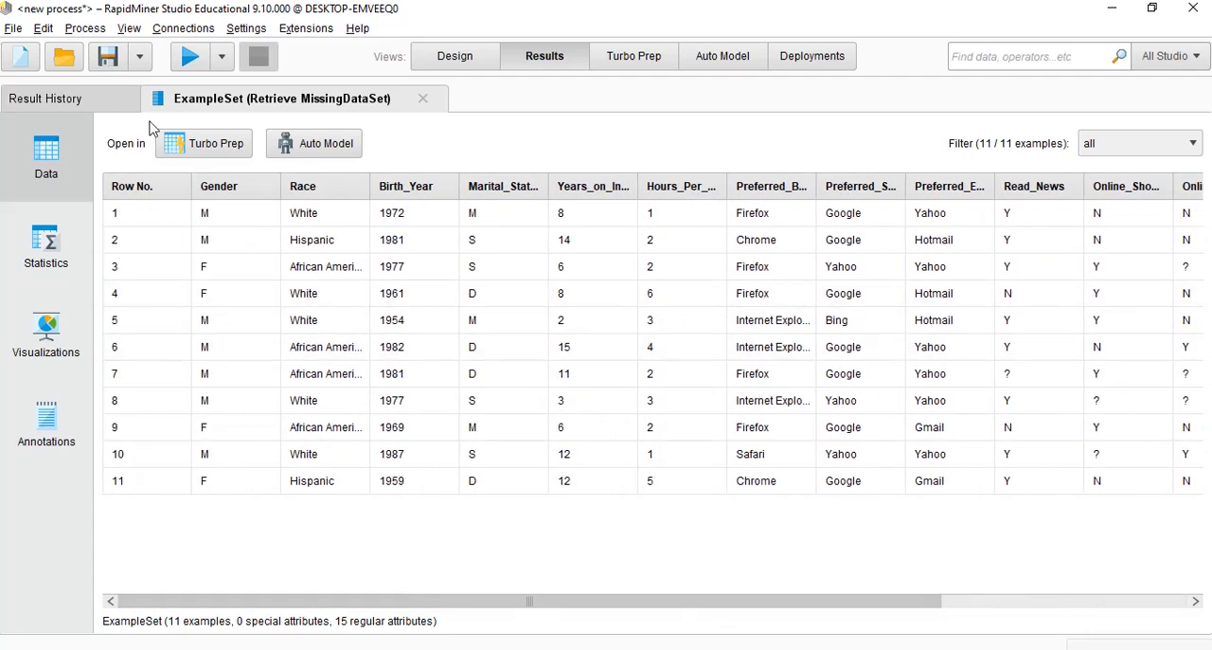
# Return to the process design and remove the connection between Retrieve MissingDataSet and the result port
pyautogui.click(461, 57)
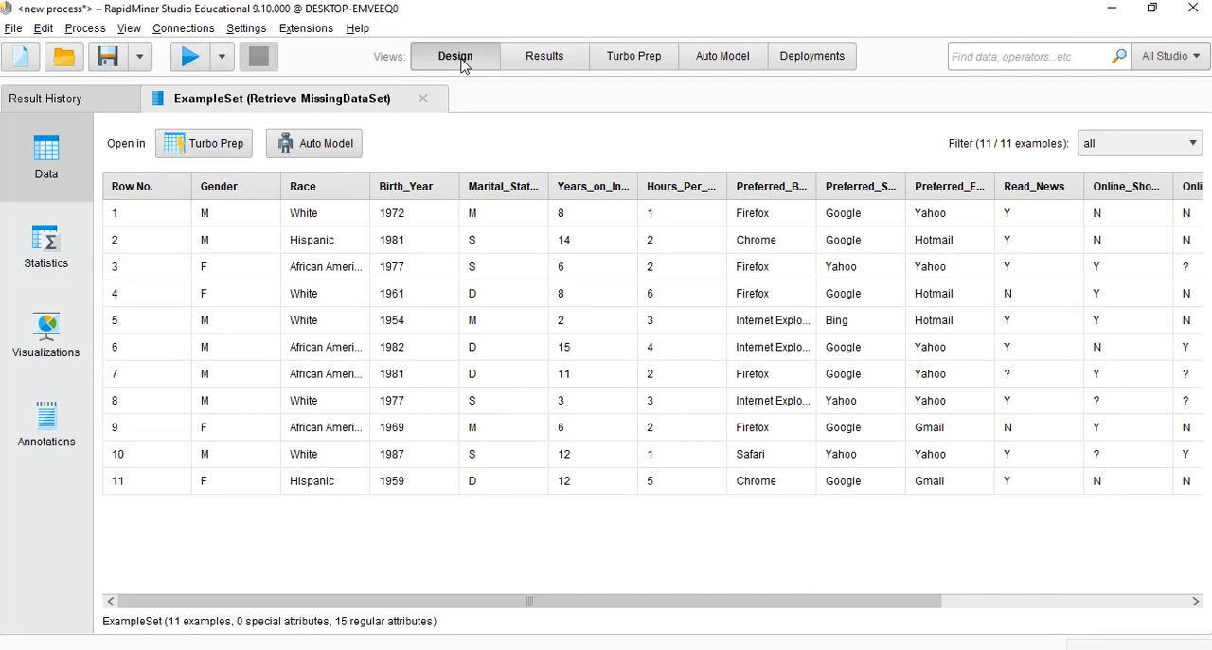
pyautogui.moveTo(666, 210)
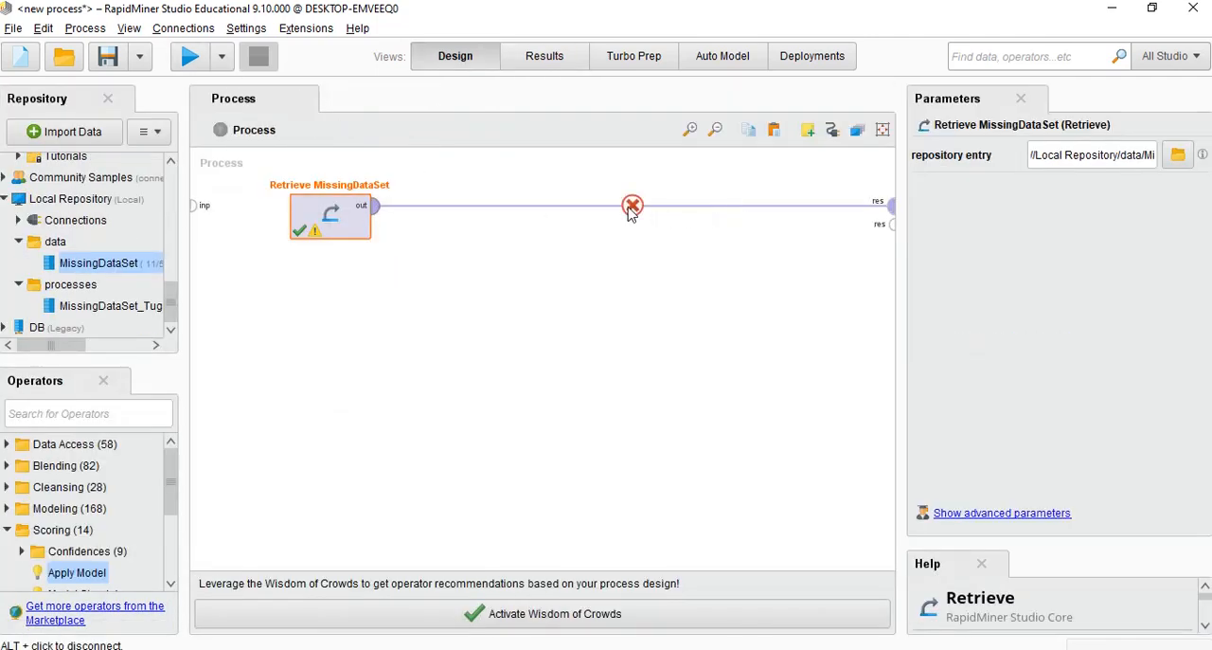
pyautogui.keyDown('alt'); pyautogui.click(631, 208); pyautogui.keyUp('alt')
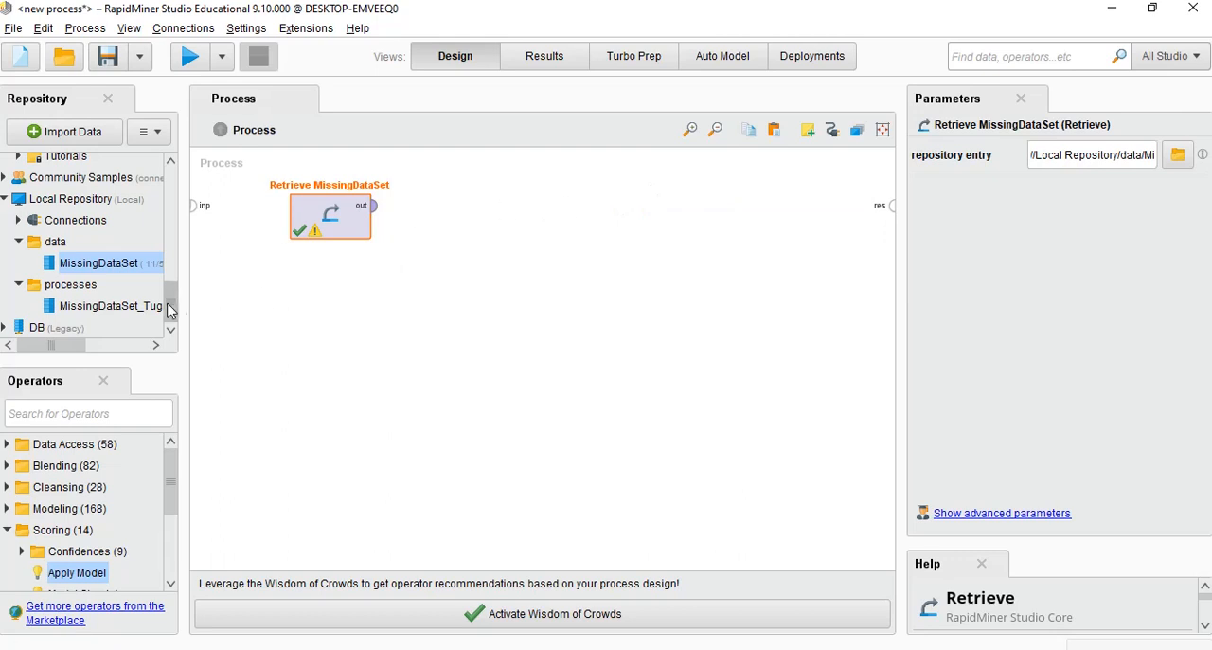
# Search the operators for "missing" and place a Replace Missing Values operator beside Retrieve MissingDataSet in the process
pyautogui.click(135, 417)
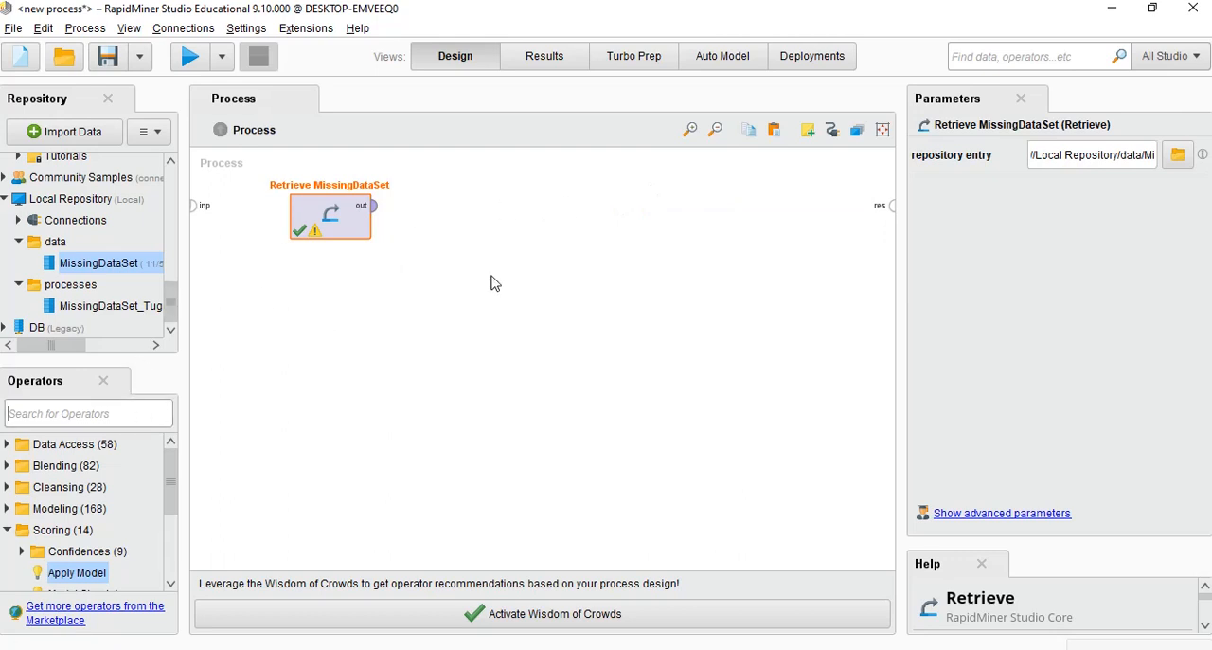
pyautogui.write('m')
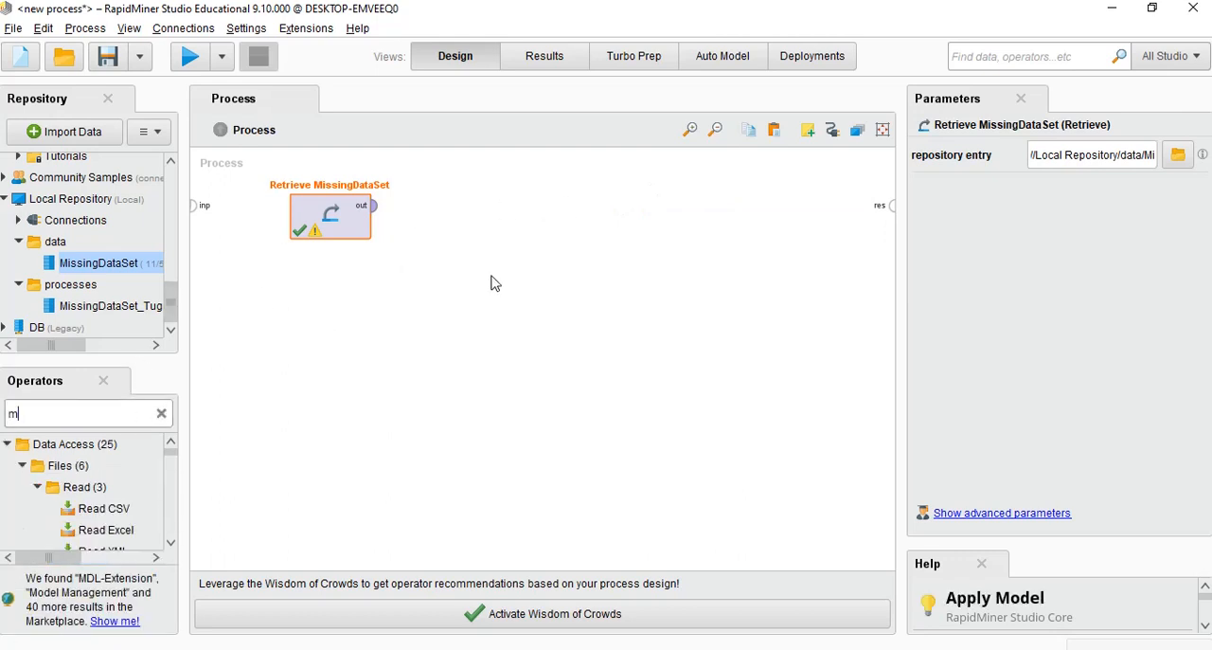
pyautogui.write('issing')
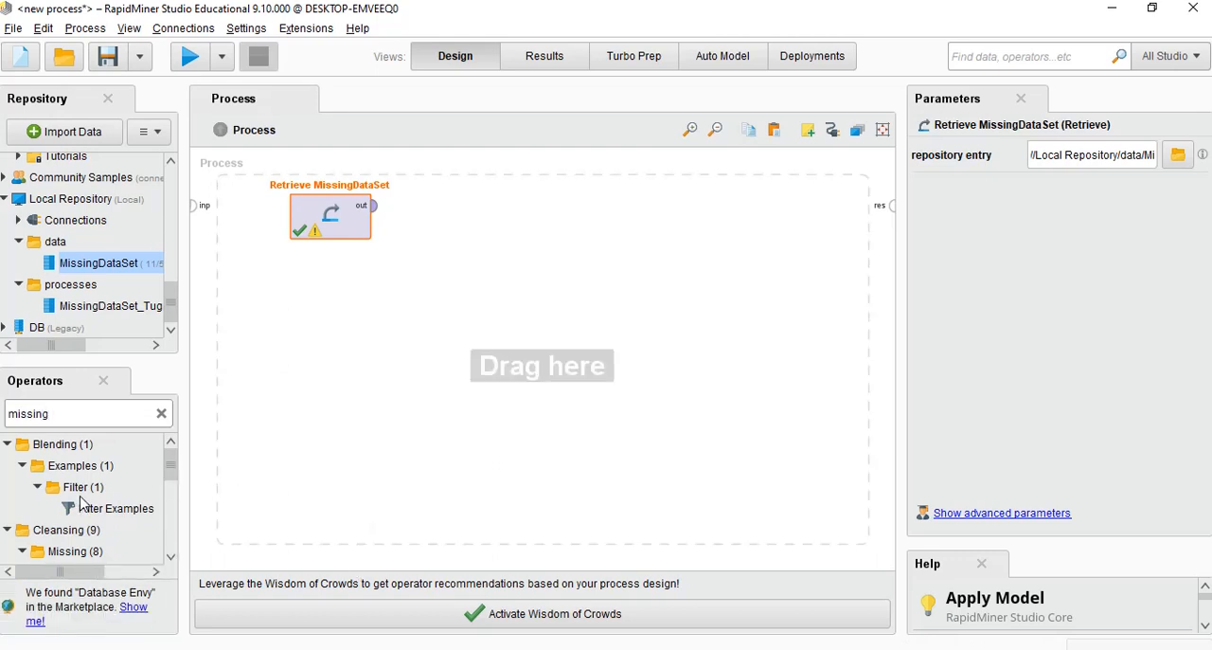
pyautogui.scroll(-1, 84, 511)
pyautogui.moveTo(95, 528); pyautogui.dragTo(533, 209)
pyautogui.moveTo(583, 254); pyautogui.dragTo(612, 234)
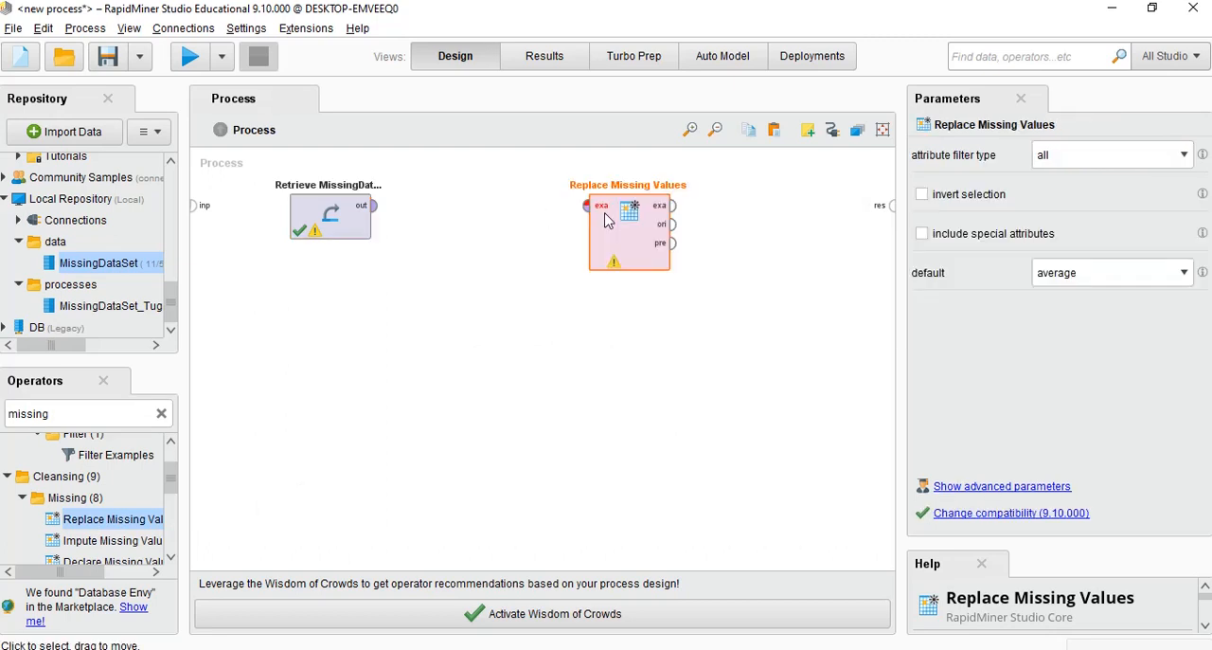
# Connect Retrieve MissingDataSet to the Replace Missing Values input, and wire its exa and ori outputs to the first and second result ports
pyautogui.moveTo(373, 218)
pyautogui.mouseDown()
pyautogui.moveTo(486, 224)
pyautogui.moveTo(587, 207)
pyautogui.mouseUp()
pyautogui.moveTo(673, 205)
pyautogui.mouseDown()
pyautogui.moveTo(823, 216)
pyautogui.moveTo(890, 207)
pyautogui.mouseUp()
pyautogui.click(891, 207)
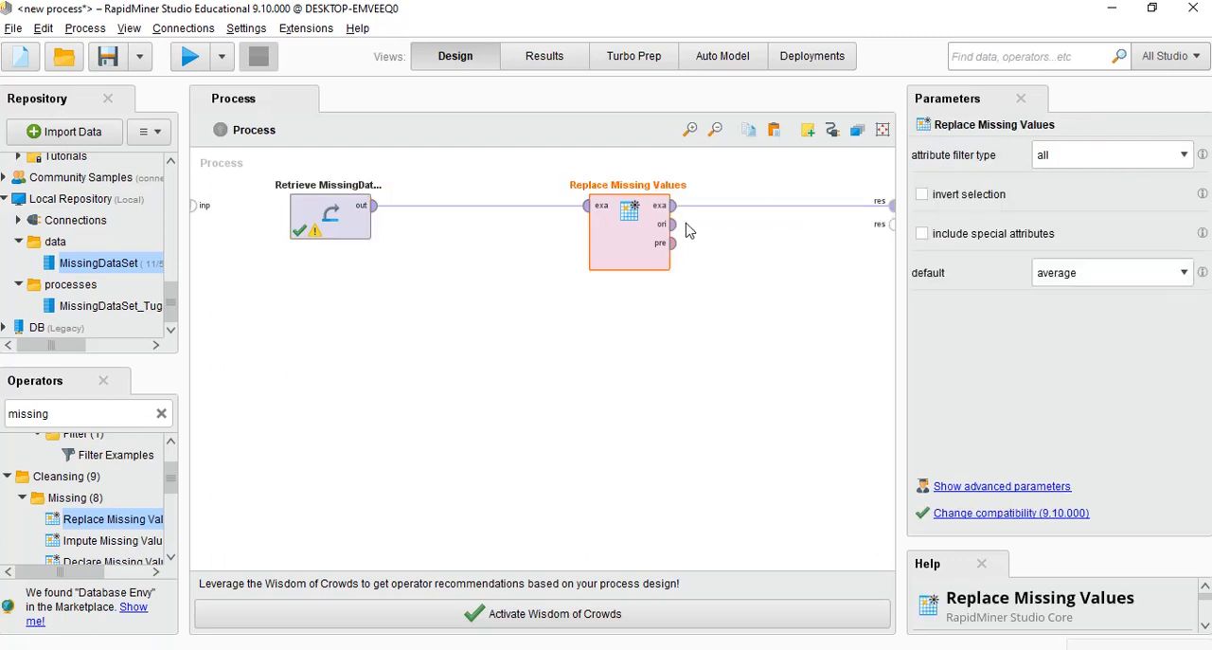
pyautogui.moveTo(672, 225); pyautogui.dragTo(866, 226)
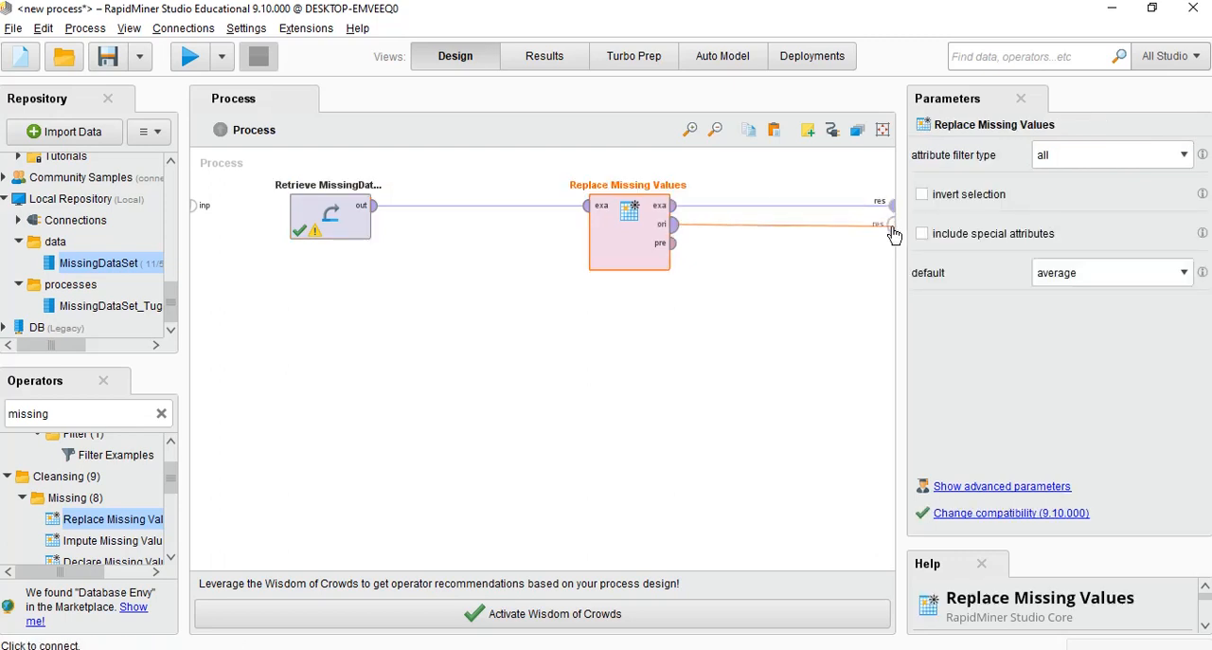
pyautogui.click(891, 227)
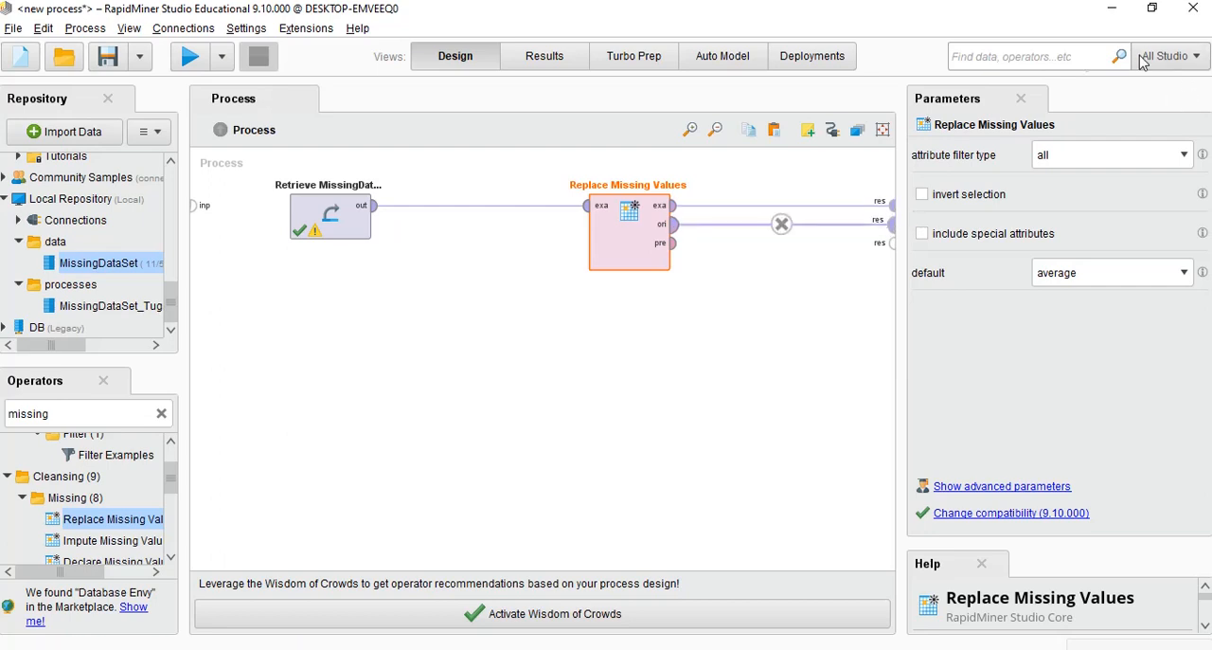
# Choose all as the attribute filter type of Replace Missing Values and keep average as the default replacement
pyautogui.click(1144, 161)
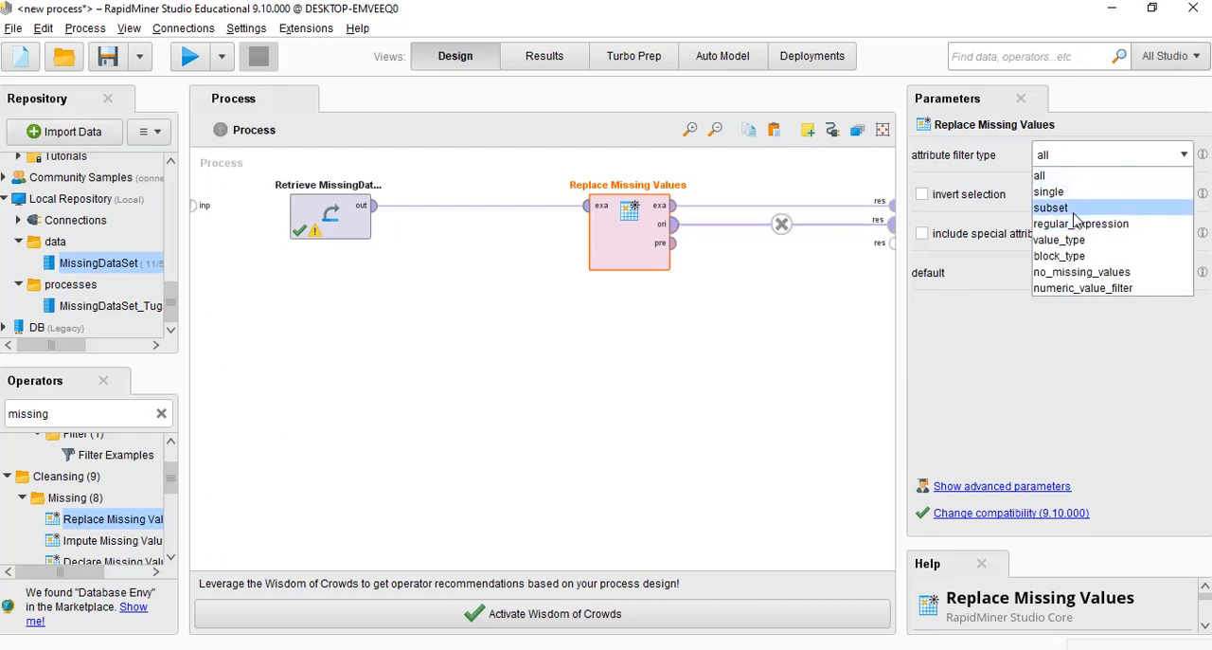
pyautogui.click(1098, 178)
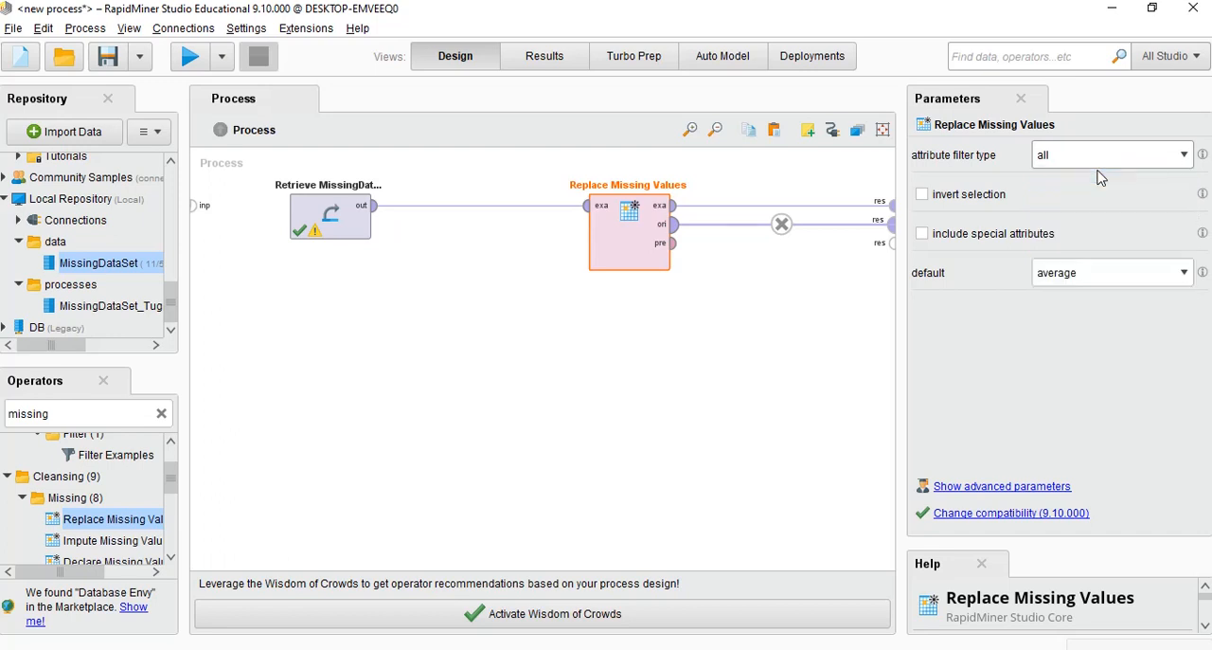
pyautogui.click(1108, 275)
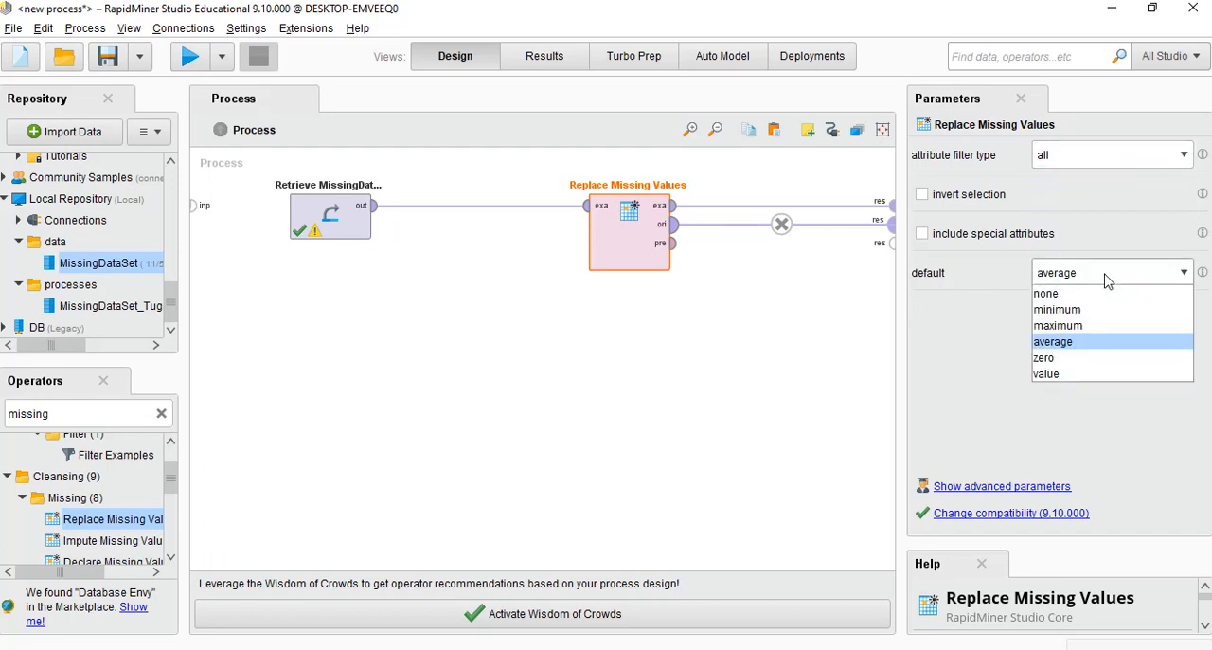
pyautogui.click(1105, 275)
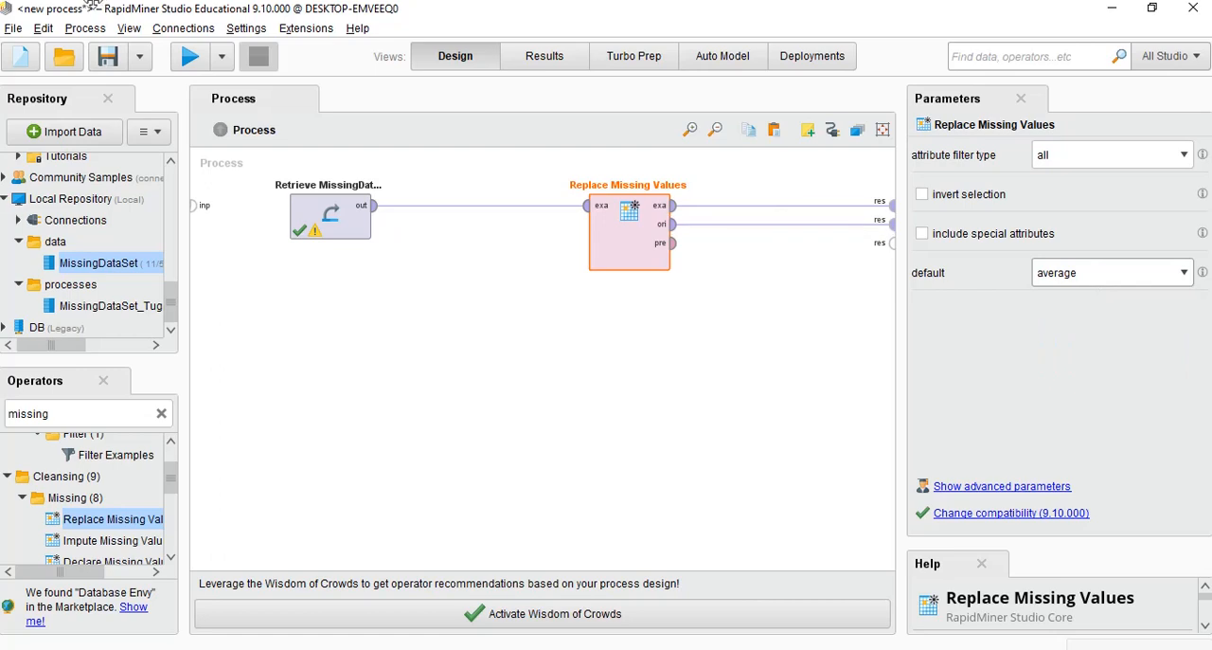
# Run the process and compare the original MissingDataSet results with the Replace Missing Values results, including the Online and Other_Social attributes
pyautogui.click(190, 55)
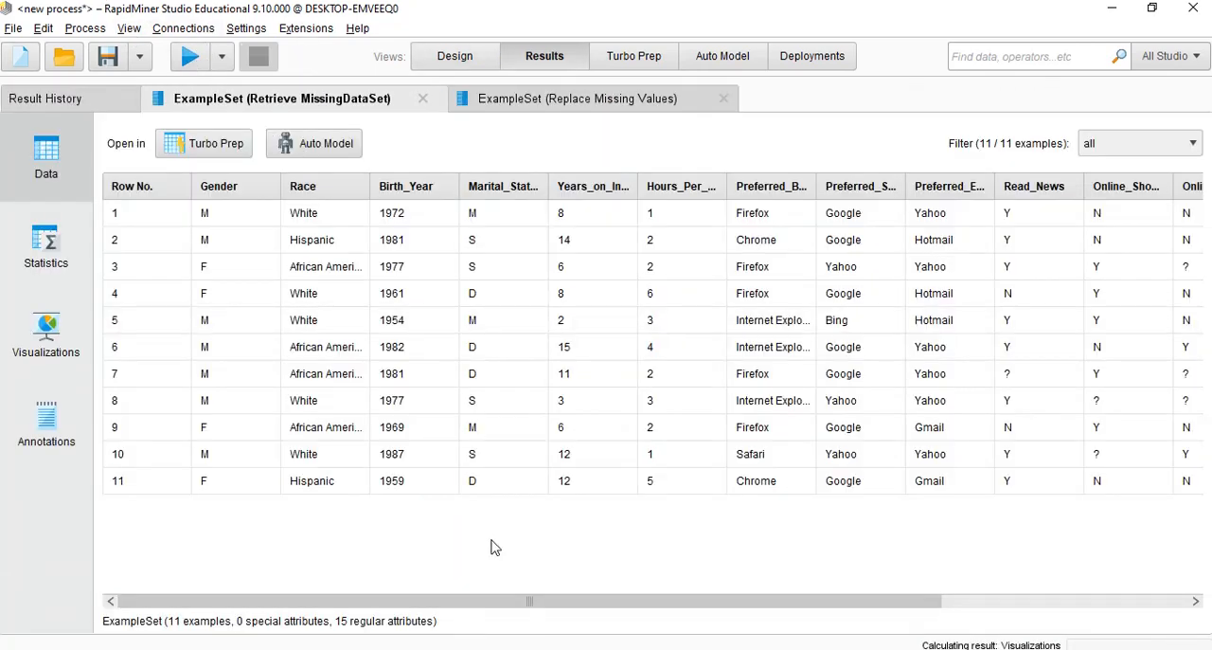
pyautogui.moveTo(508, 600); pyautogui.dragTo(771, 577)
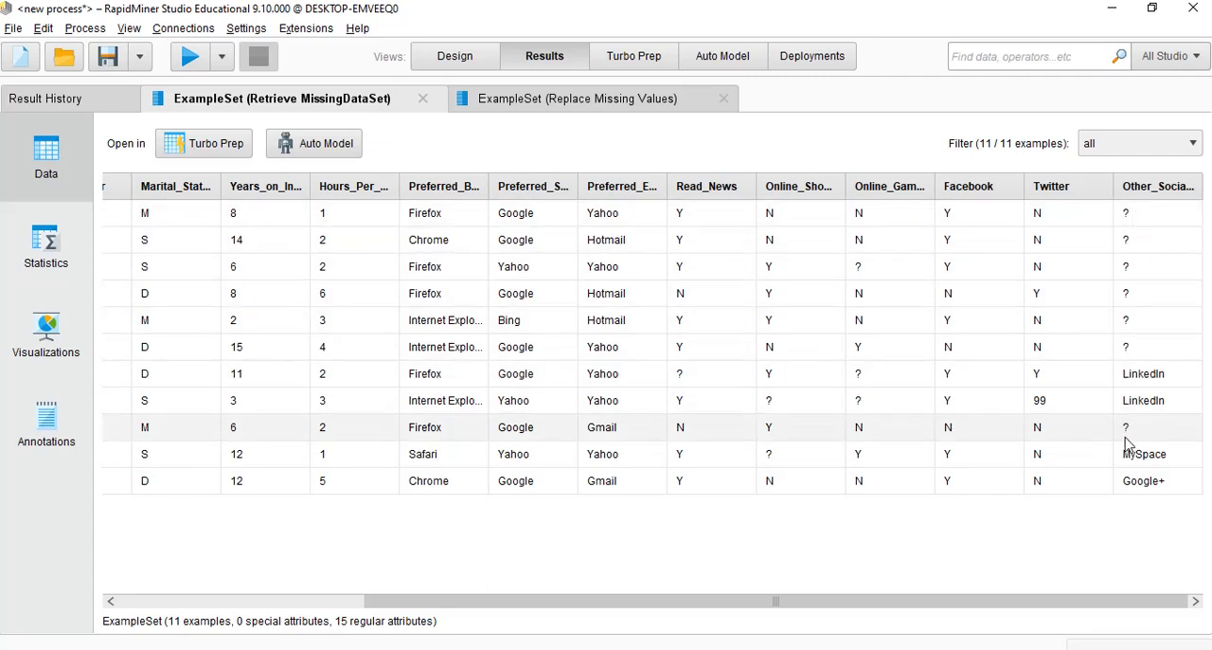
pyautogui.click(491, 106)
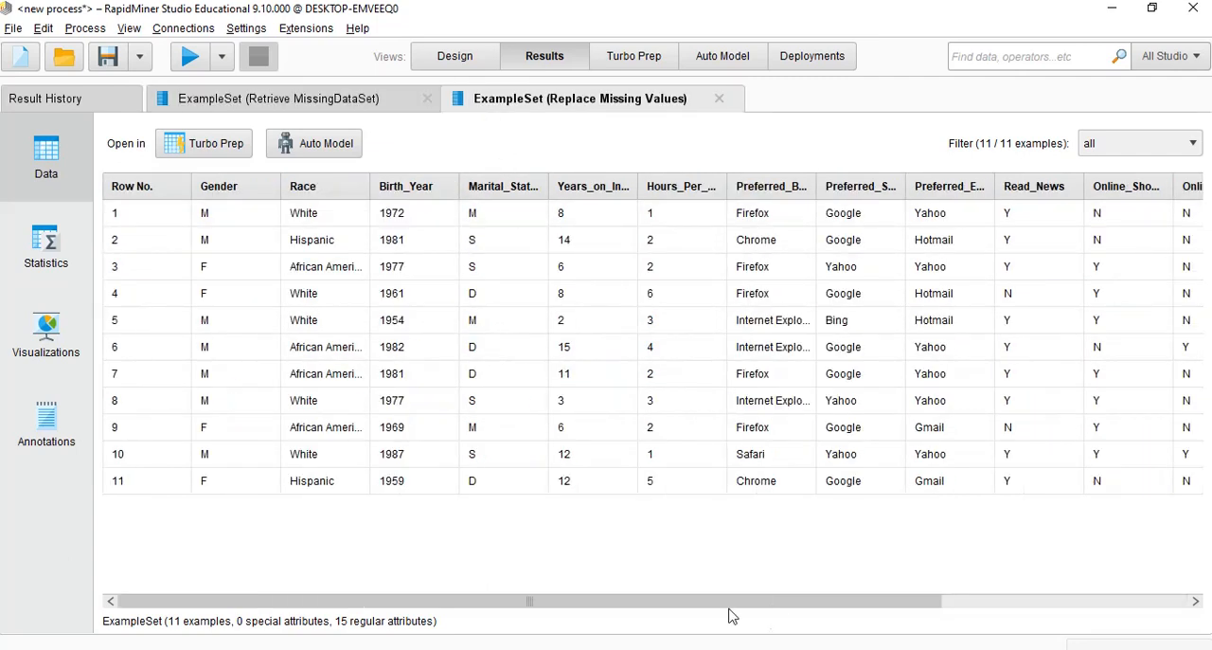
pyautogui.moveTo(666, 612); pyautogui.dragTo(993, 586)
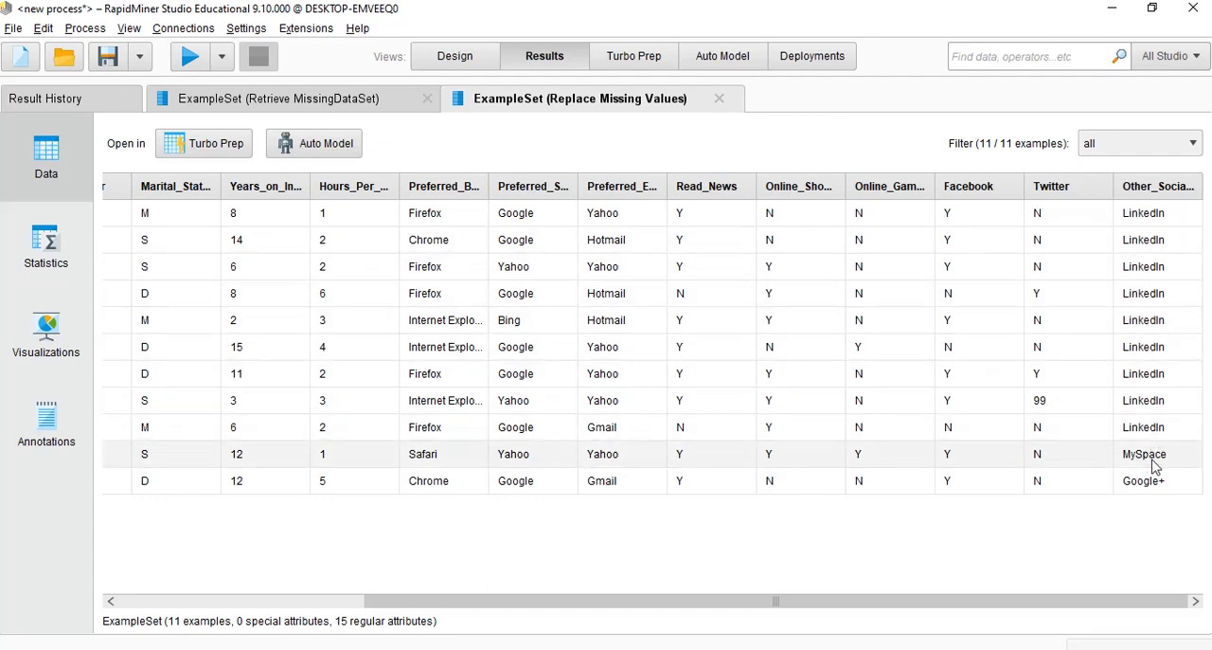
pyautogui.click(383, 103)
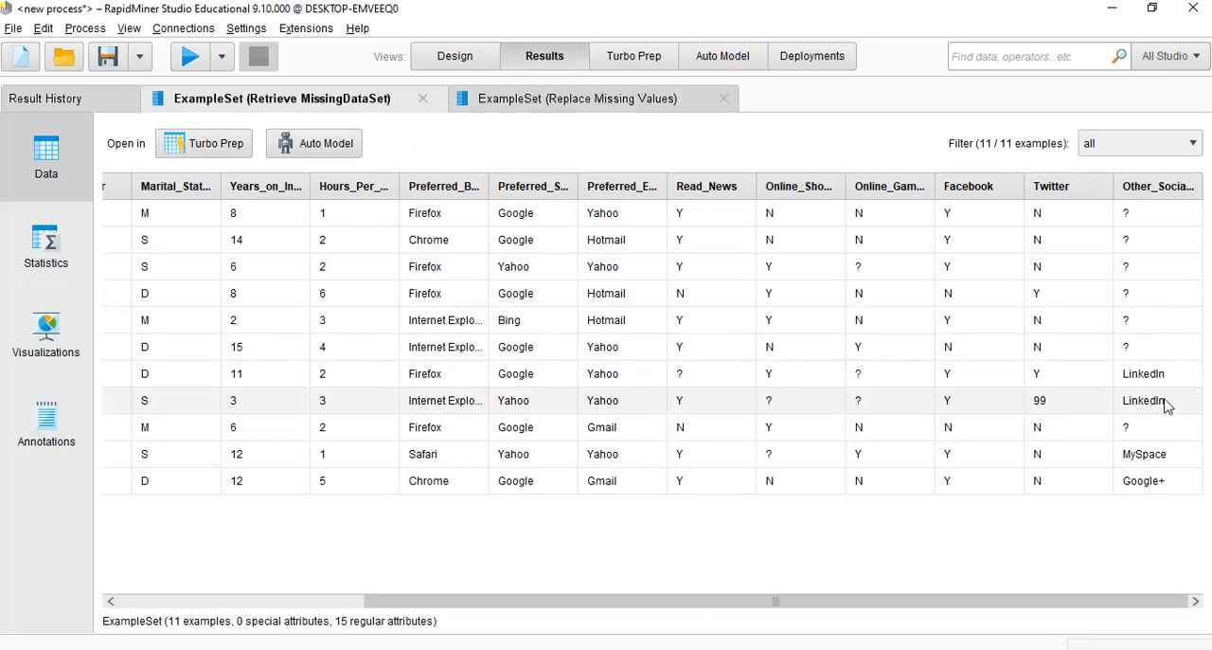
pyautogui.click(550, 106)
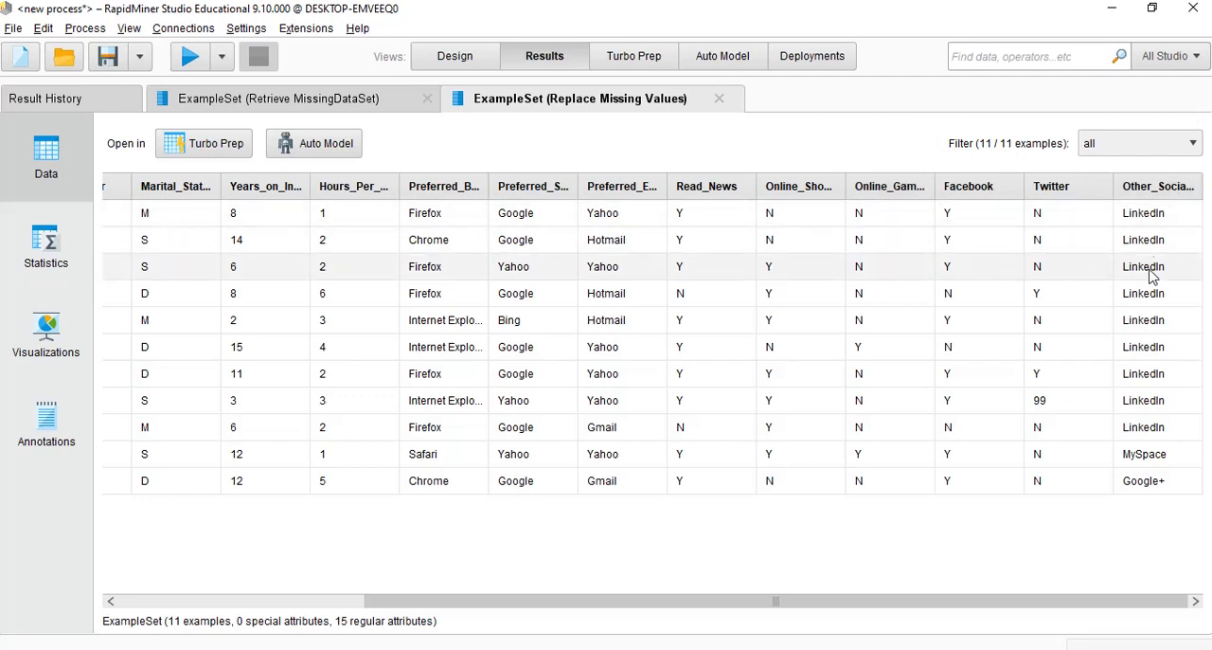
pyautogui.click(315, 101)
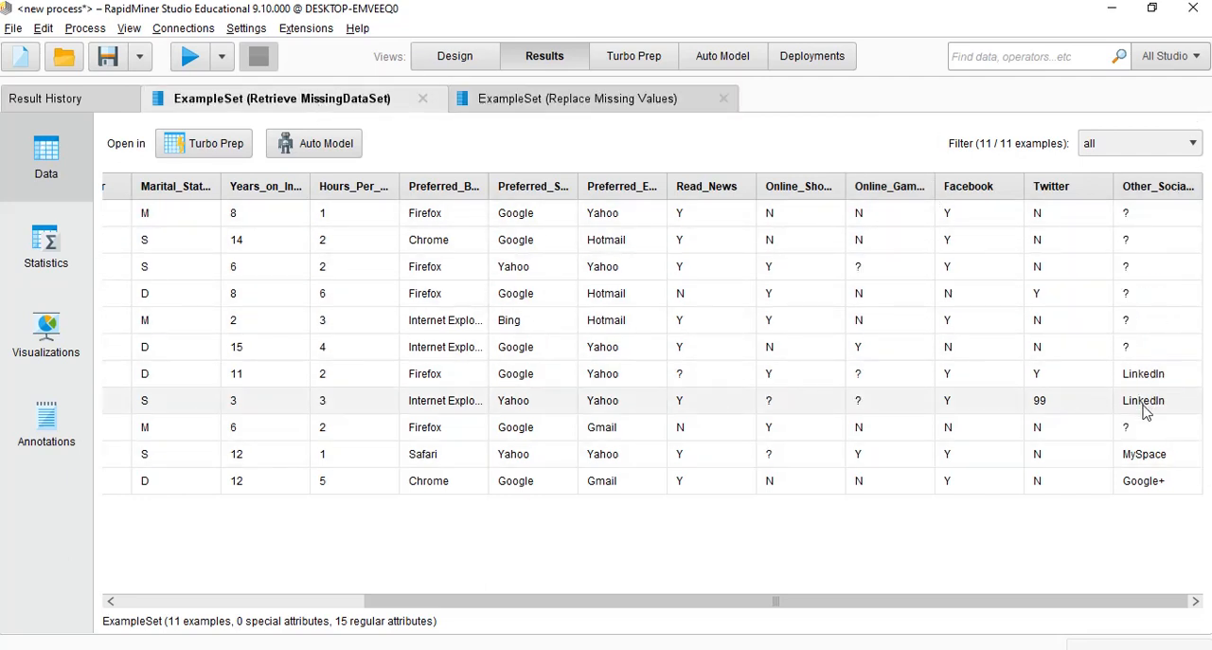
pyautogui.click(512, 102)
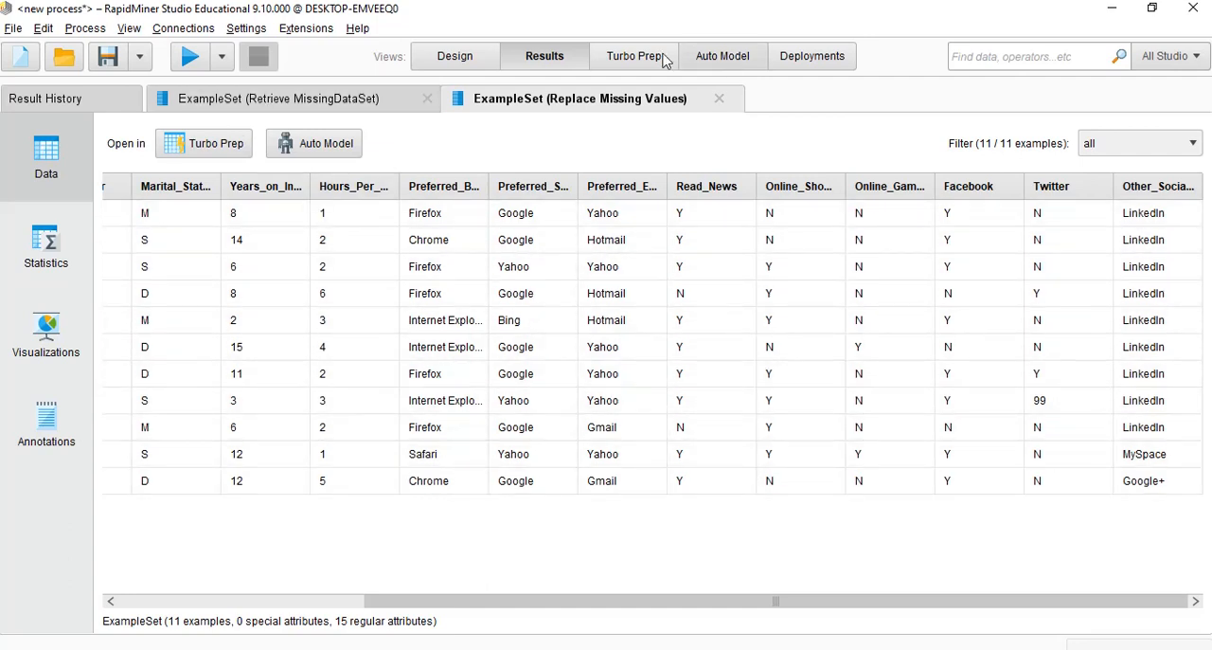
# Return to the process design and delete the Retrieve MissingDataSet and Replace Missing Values operators
pyautogui.click(457, 60)
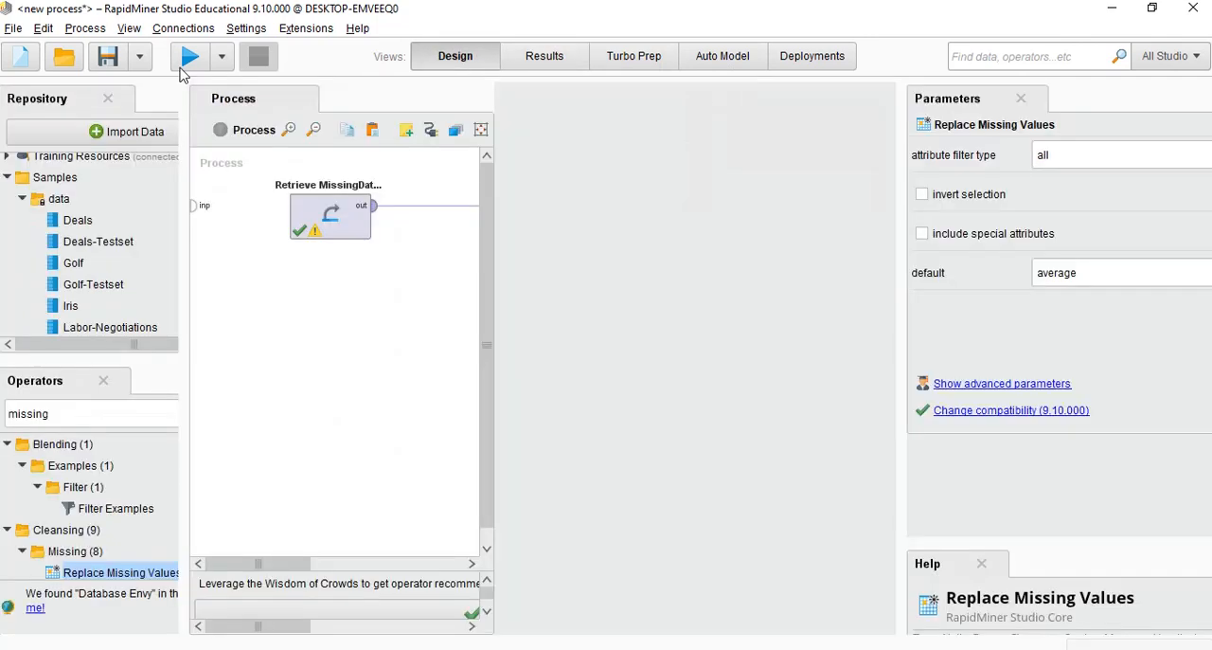
pyautogui.click(331, 216)
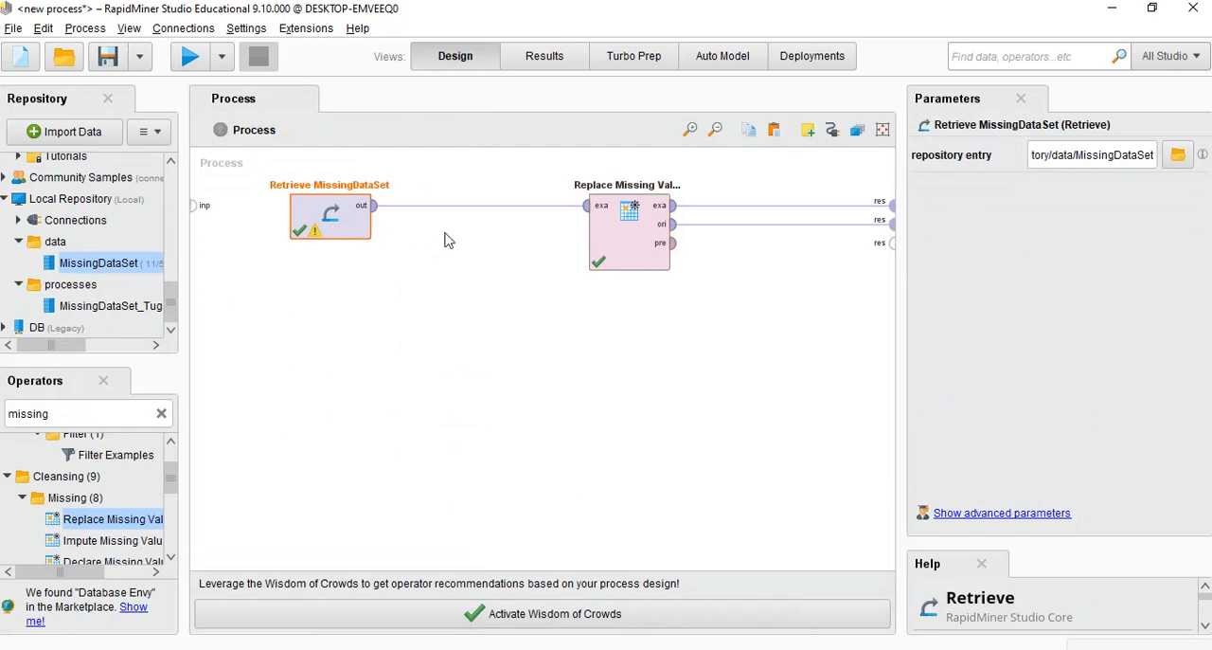
pyautogui.press('Delete')
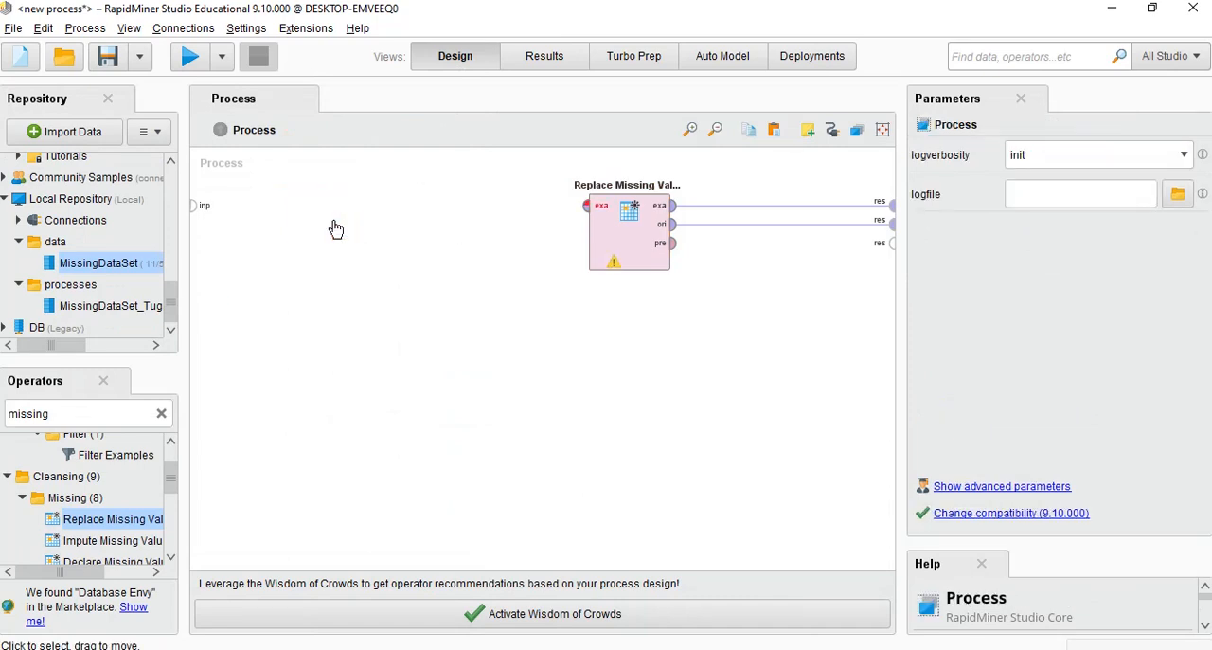
pyautogui.click(633, 223)
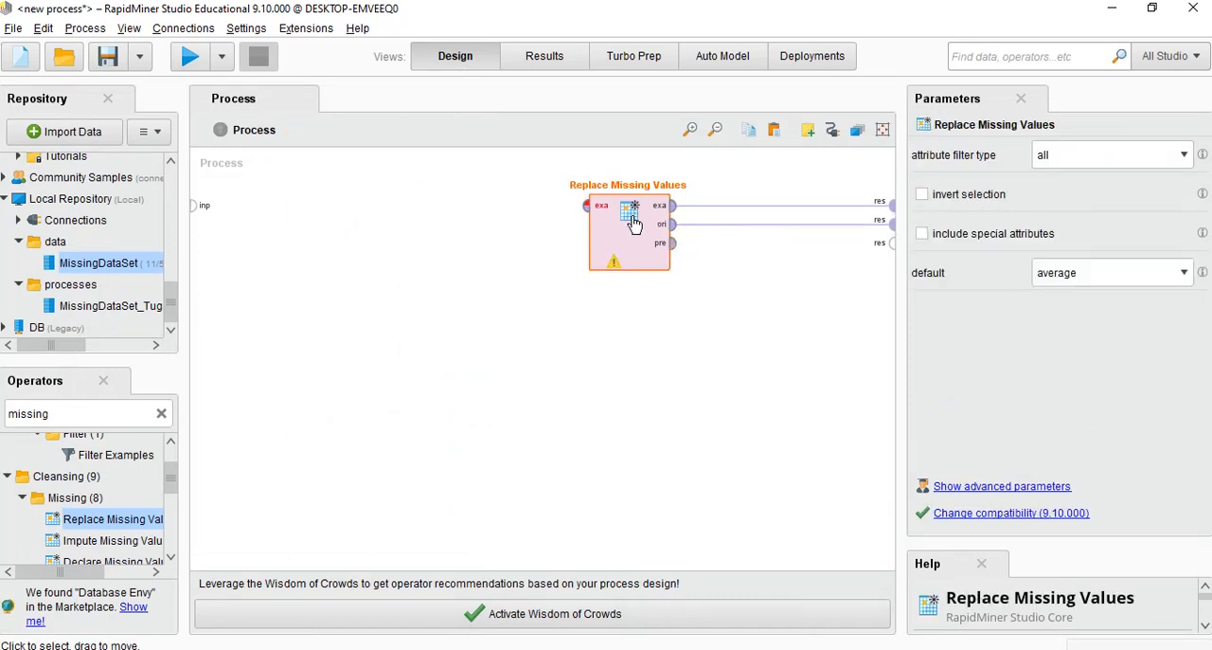
pyautogui.press('Delete')
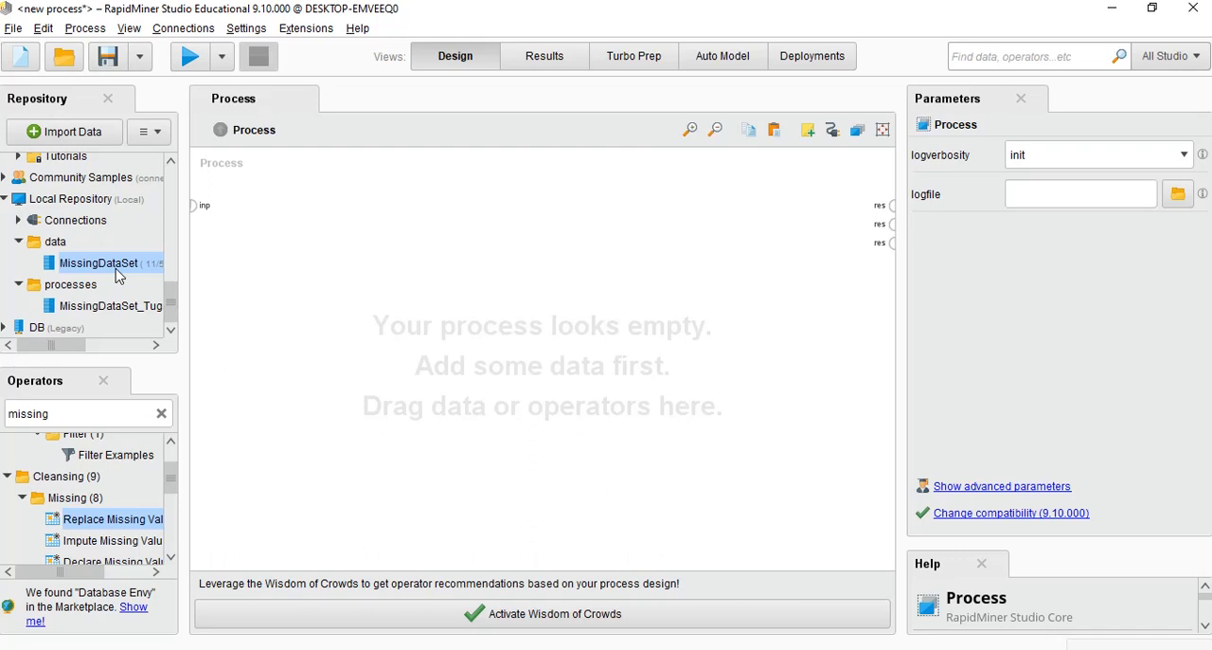
# Place the Golf data set from the Samples data folder into the empty process as a Retrieve operator
pyautogui.scroll(3, 89, 271)
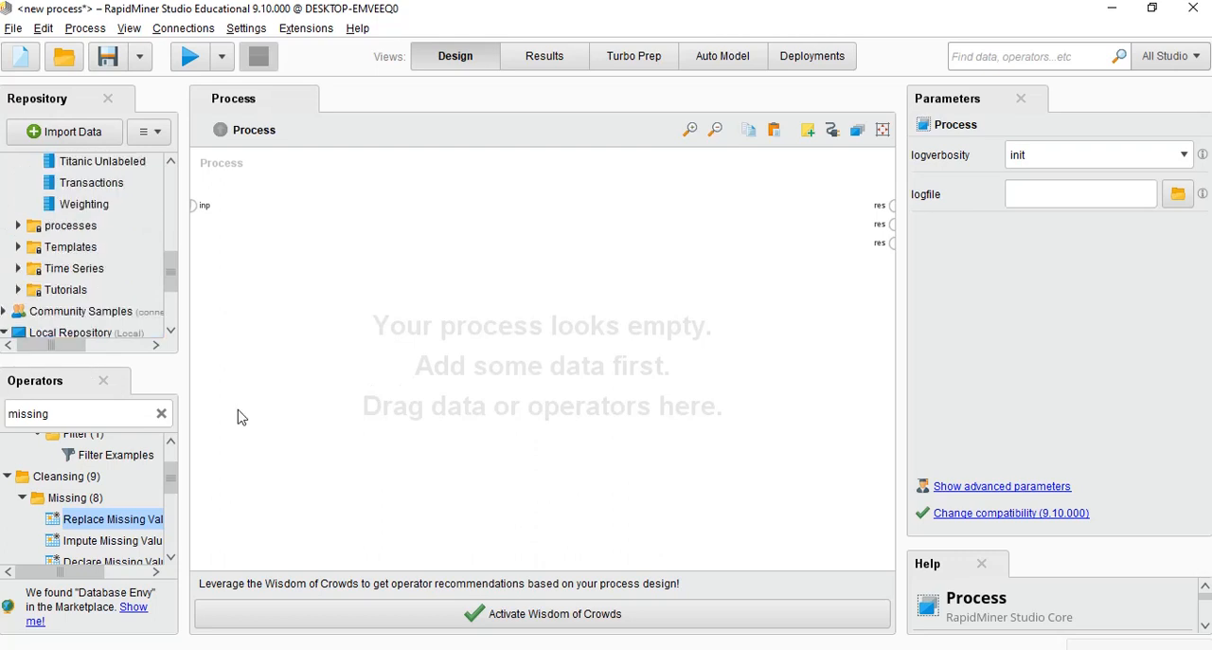
pyautogui.moveTo(175, 281); pyautogui.dragTo(180, 185)
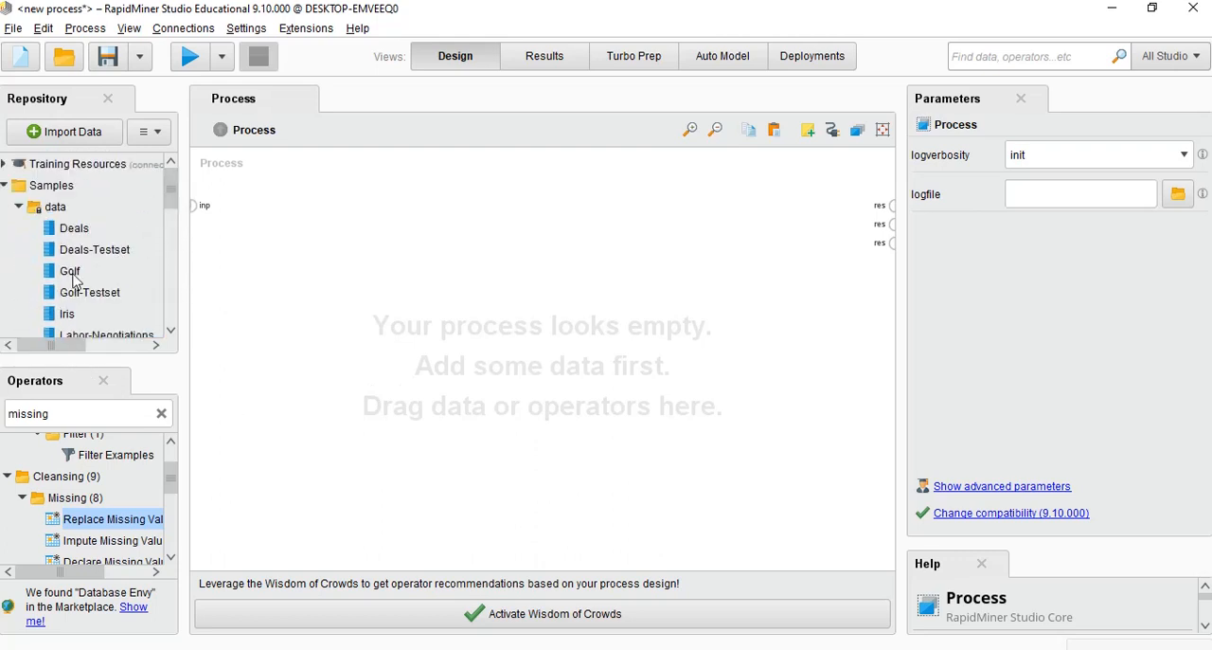
pyautogui.moveTo(75, 278); pyautogui.dragTo(431, 201)
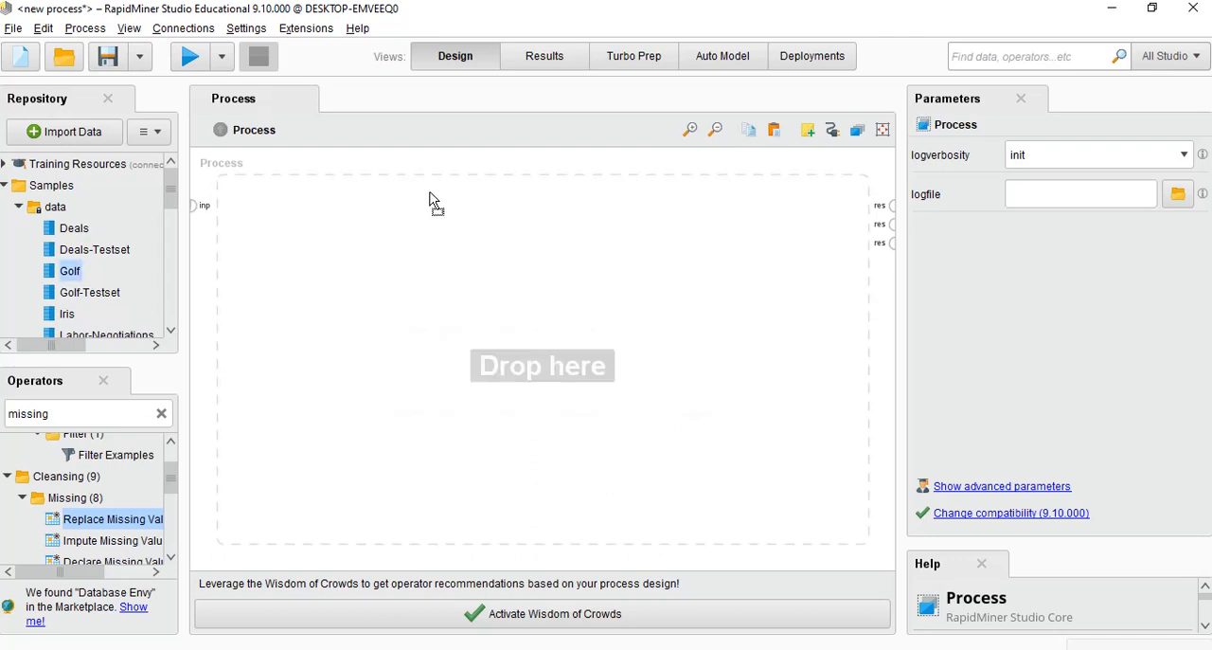
pyautogui.moveTo(344, 254); pyautogui.dragTo(316, 231)
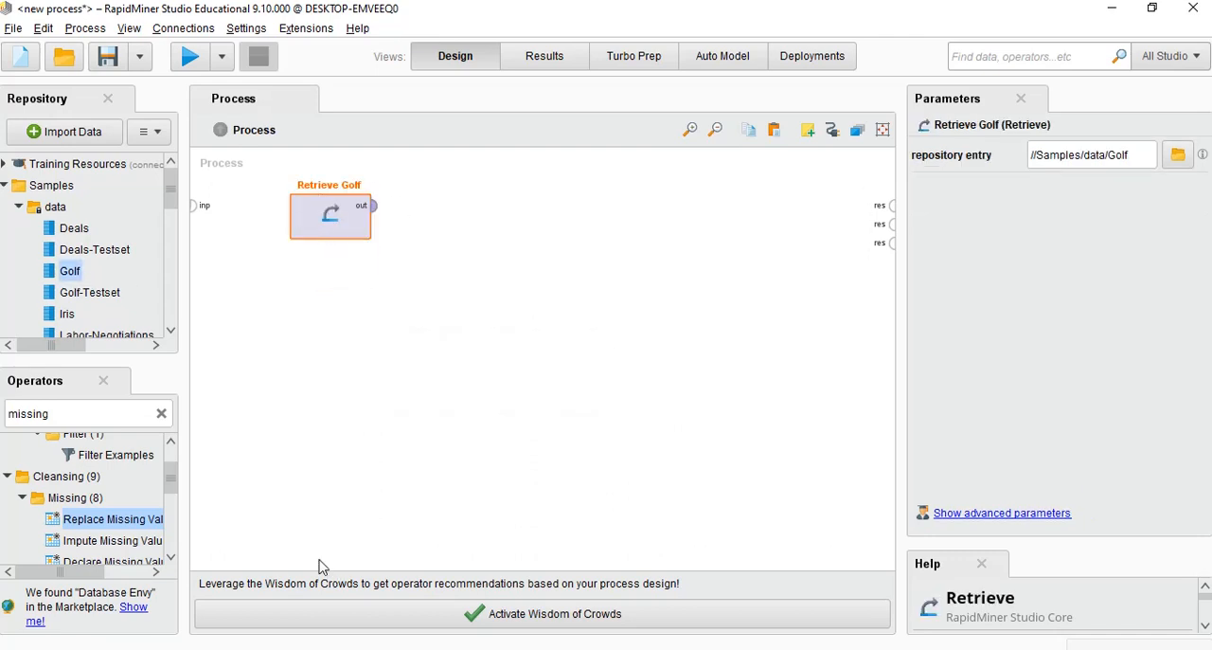
# Search the operators for "deci" and place a Decision Tree operator to the right of Retrieve Golf in the process
pyautogui.moveTo(161, 518); pyautogui.dragTo(139, 407)
pyautogui.click(161, 415)
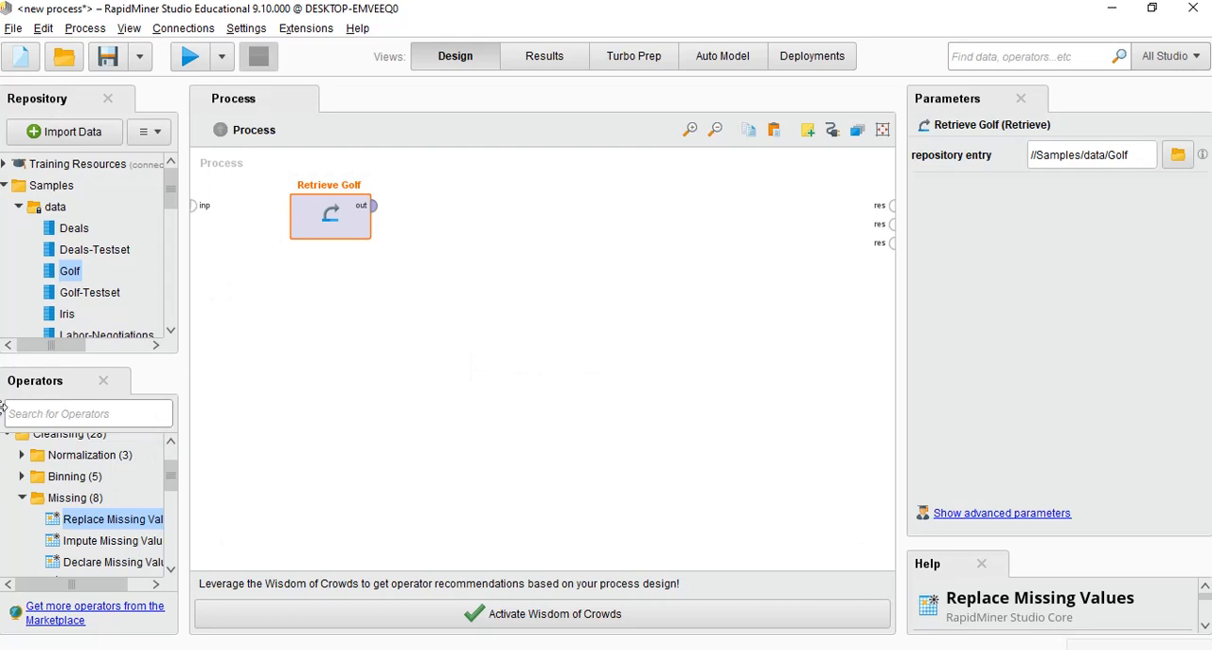
pyautogui.write('desi')
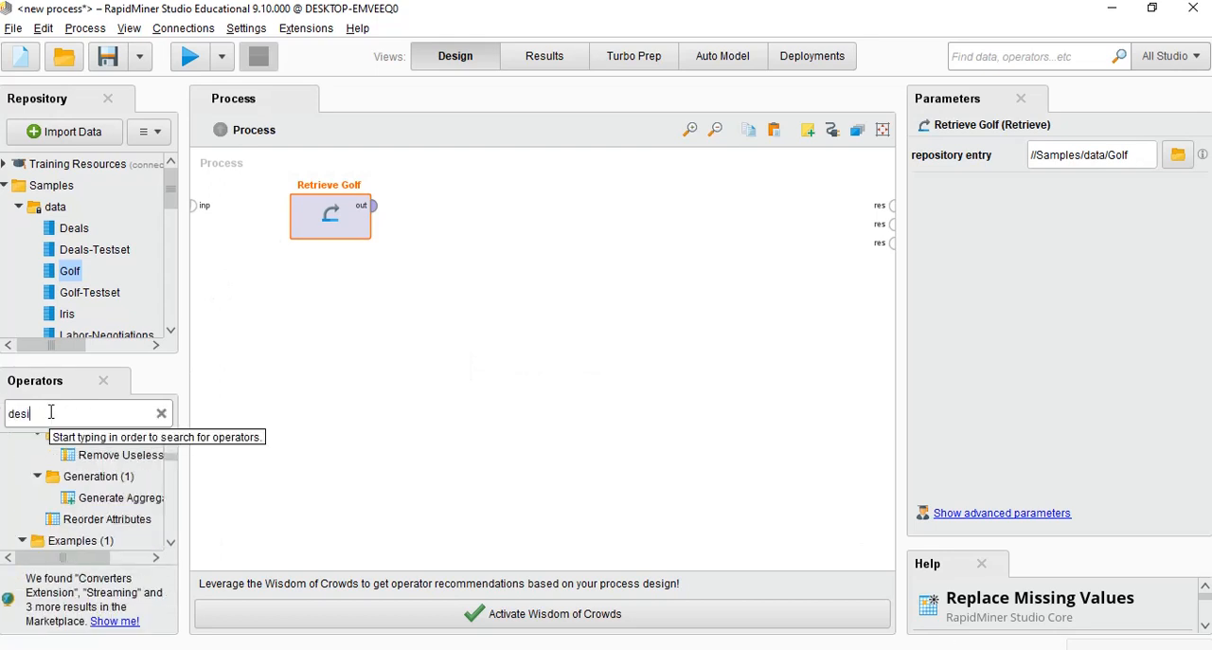
pyautogui.write('s')
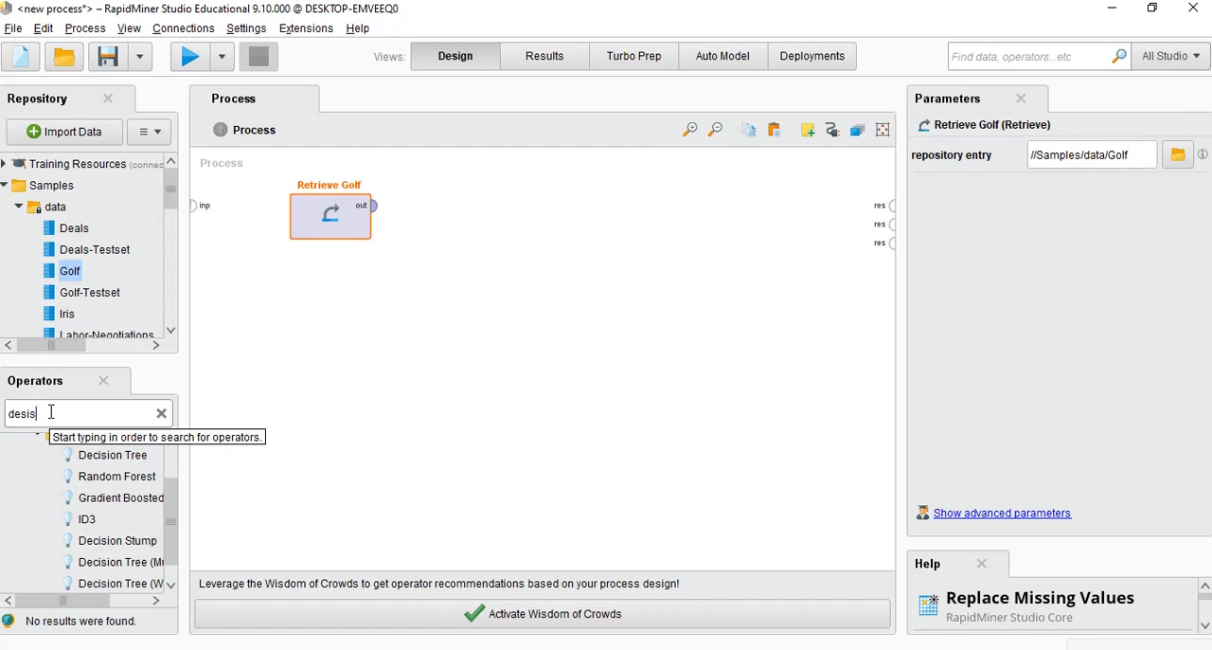
pyautogui.press('BackSpace')
pyautogui.press('BackSpace')
pyautogui.press('BackSpace')
pyautogui.write('ci')
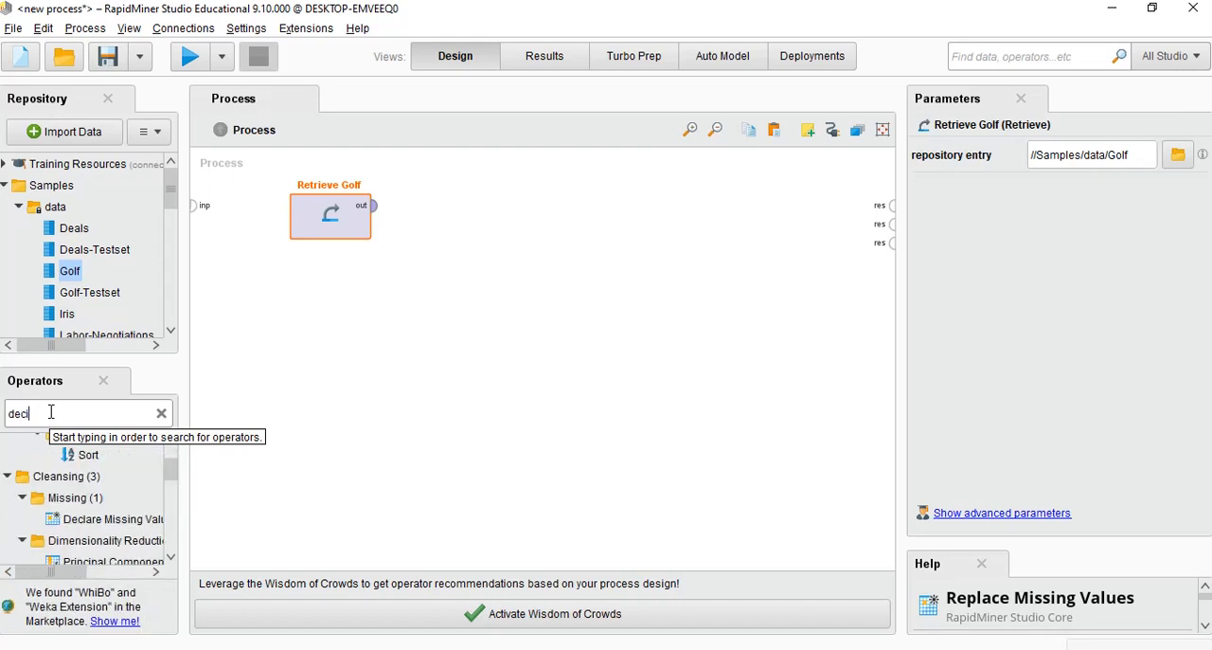
pyautogui.scroll(2, 100, 462)
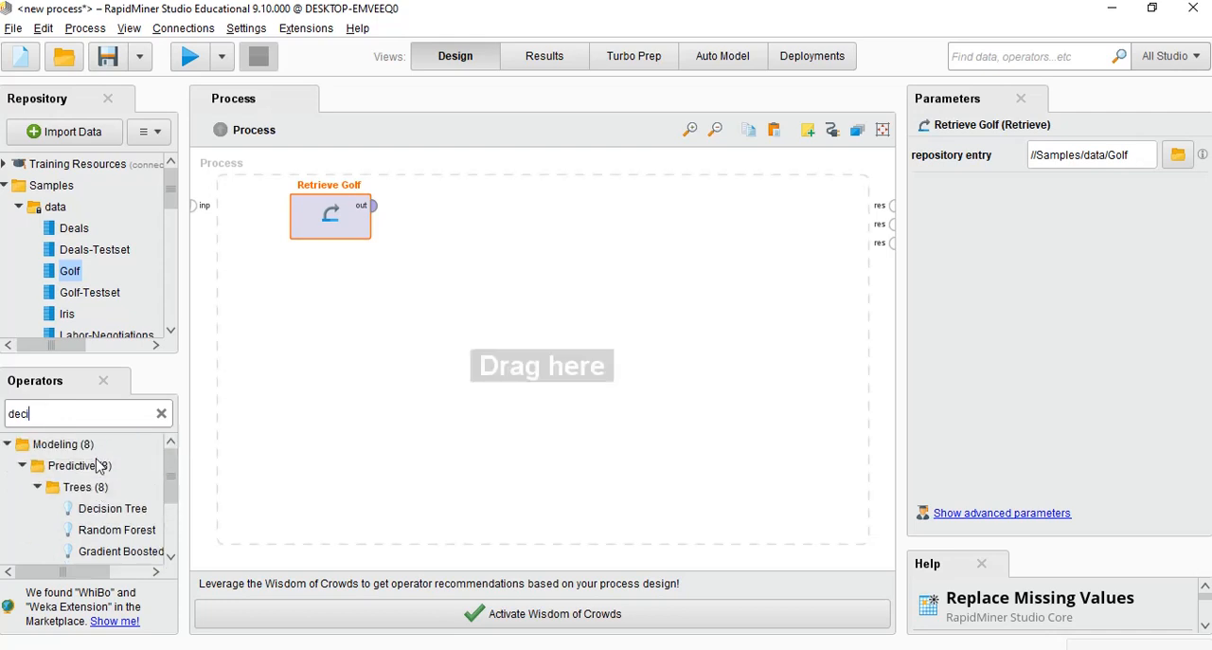
pyautogui.scroll(-1, 108, 466)
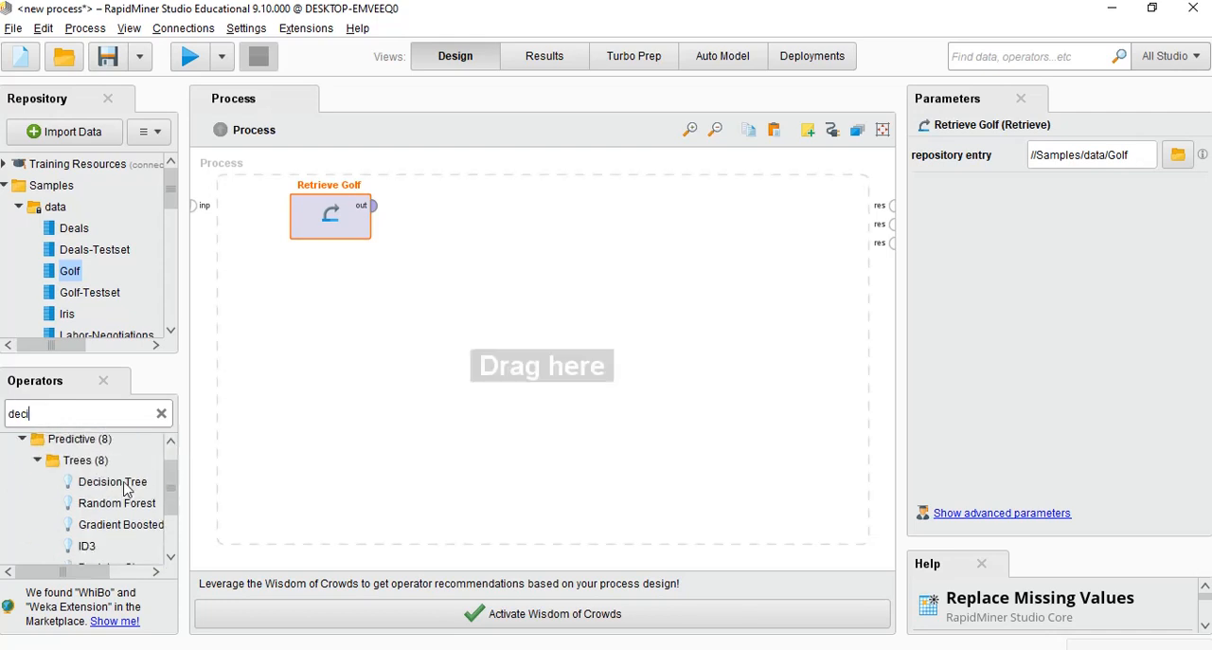
pyautogui.moveTo(127, 487); pyautogui.dragTo(517, 230)
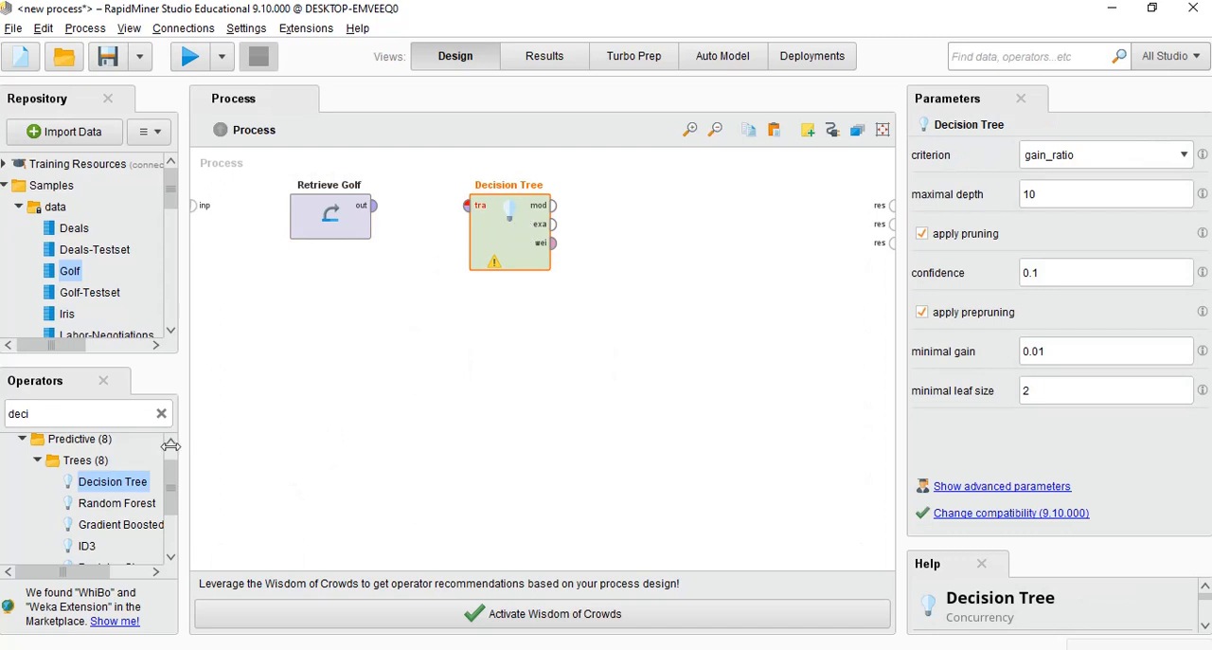
# Search the operators for "split" and place a Split Data operator below and between Retrieve Golf and Decision Tree
pyautogui.click(106, 414)
pyautogui.write('split')
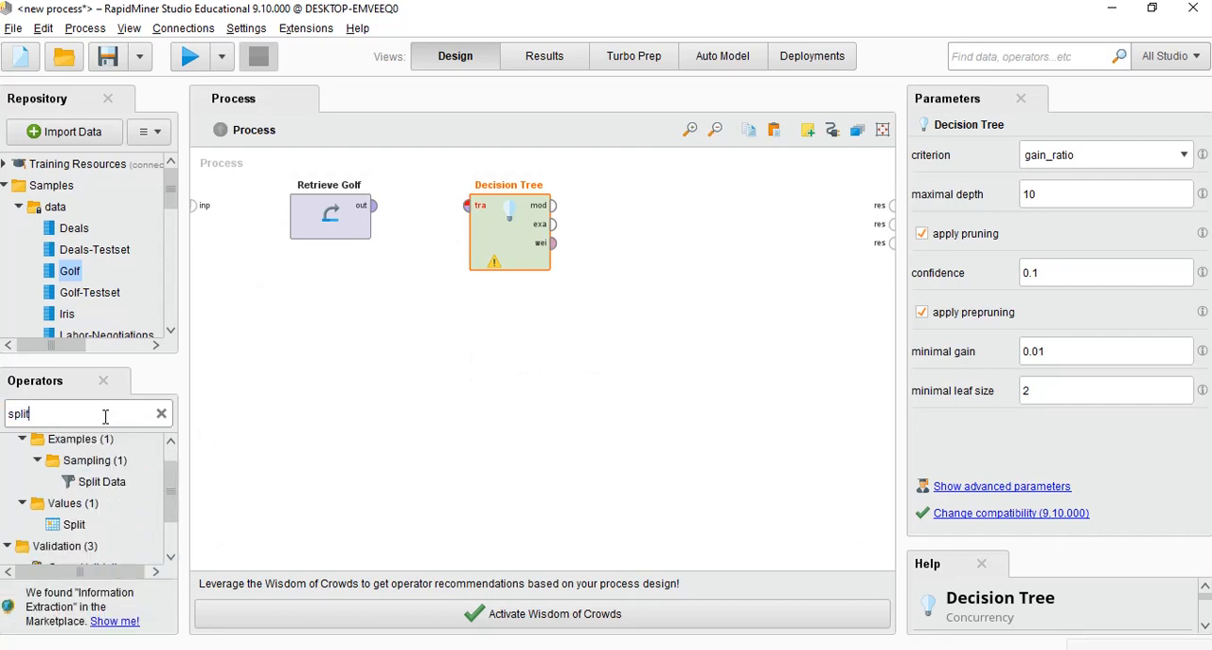
pyautogui.moveTo(101, 481); pyautogui.dragTo(419, 329)
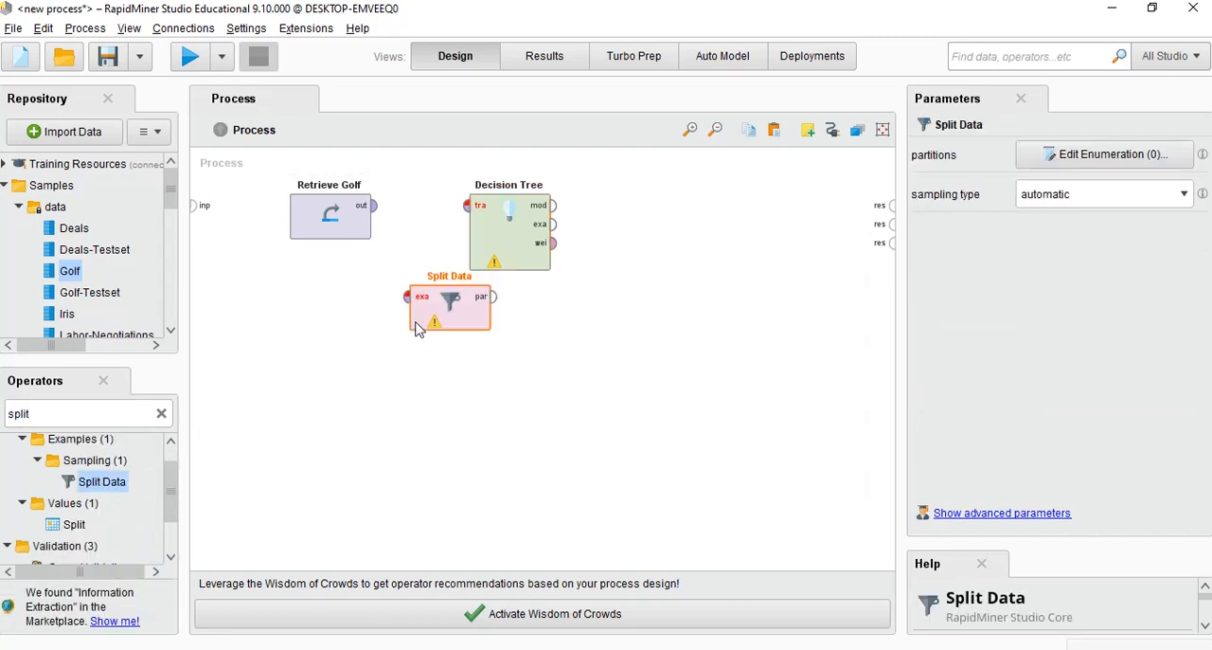
# Move Retrieve Golf closer to the process input and shift Split Data left, away from Decision Tree
pyautogui.moveTo(331, 221); pyautogui.dragTo(273, 222)
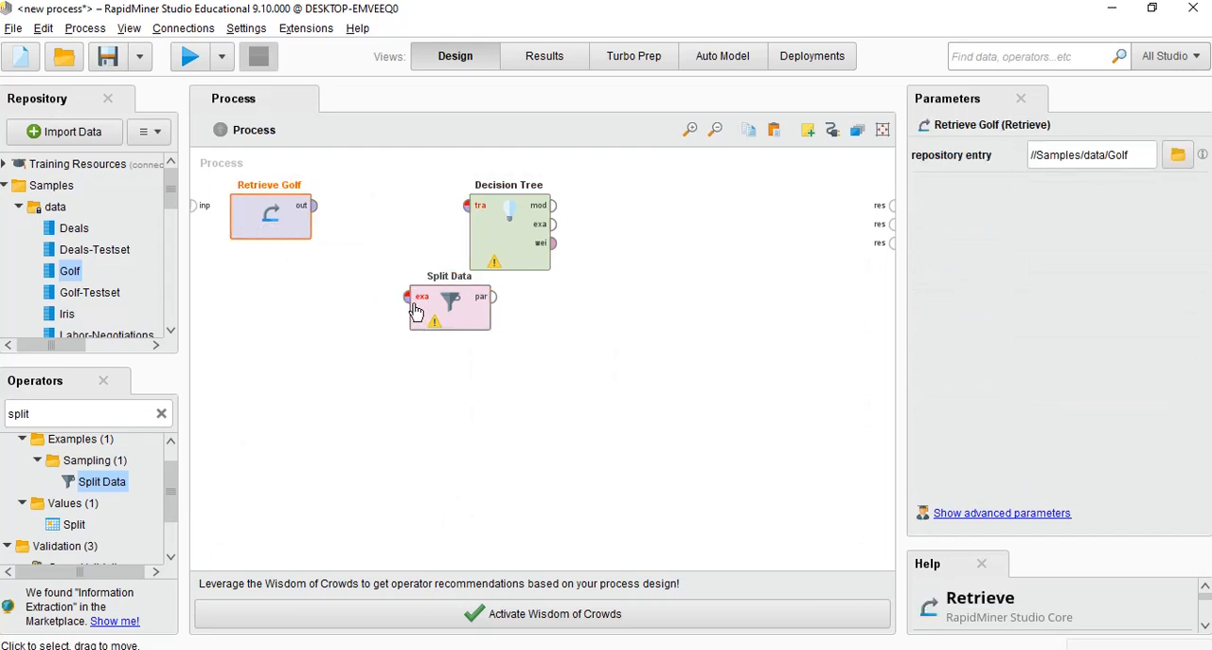
pyautogui.moveTo(415, 311); pyautogui.dragTo(355, 311)
pyautogui.click(477, 220)
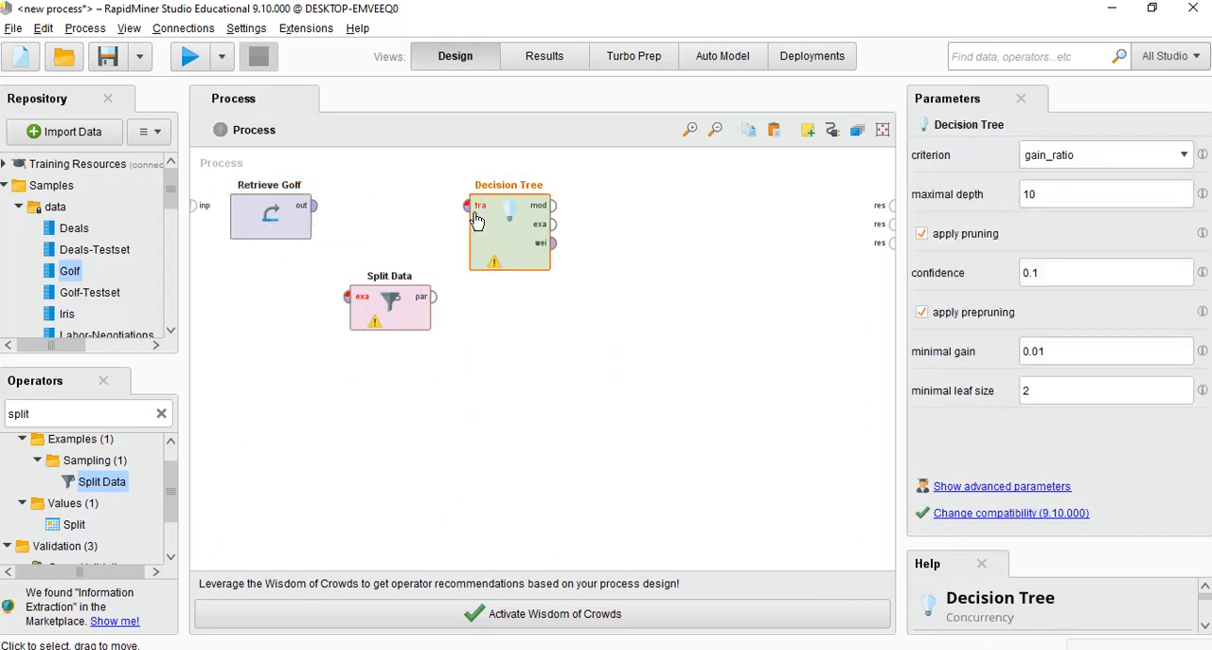
pyautogui.click(386, 315)
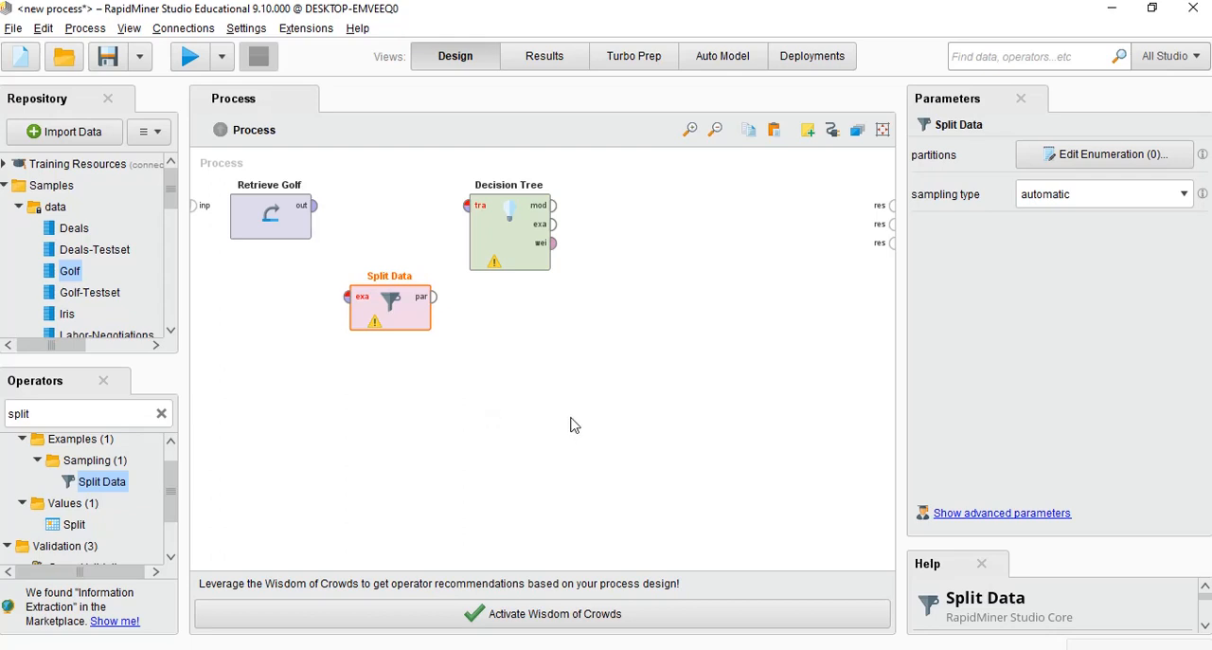
# Search the operators for "model" and look through the matching operators for one that applies a model
pyautogui.doubleClick(49, 413)
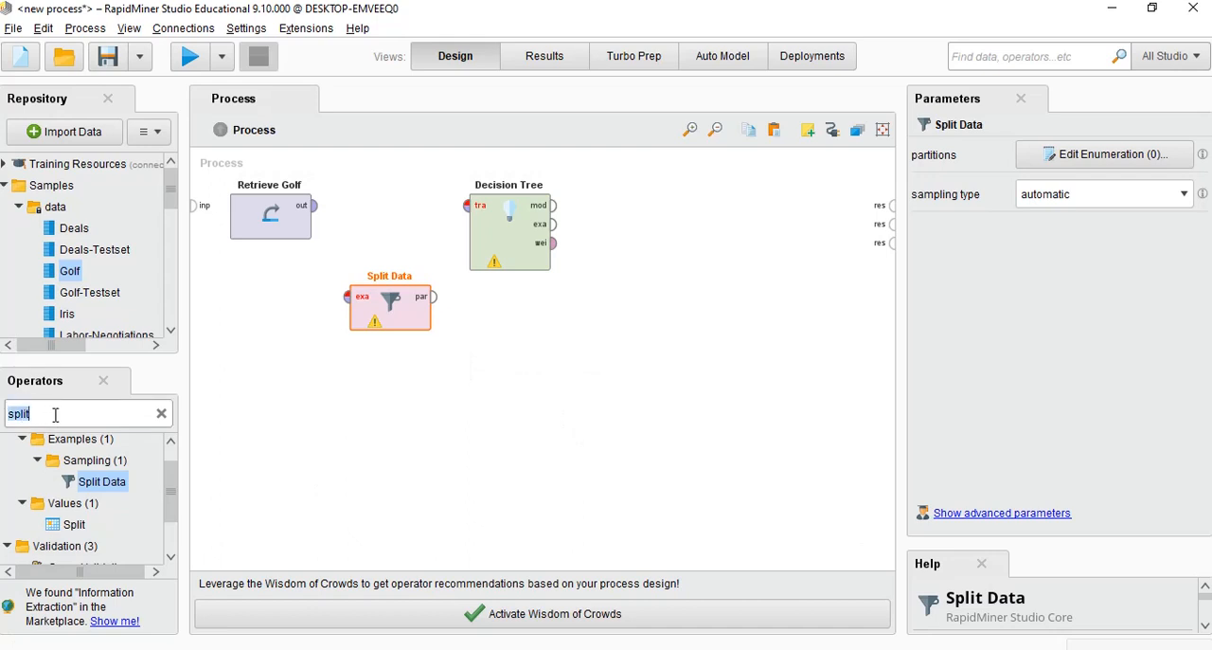
pyautogui.write('mo')
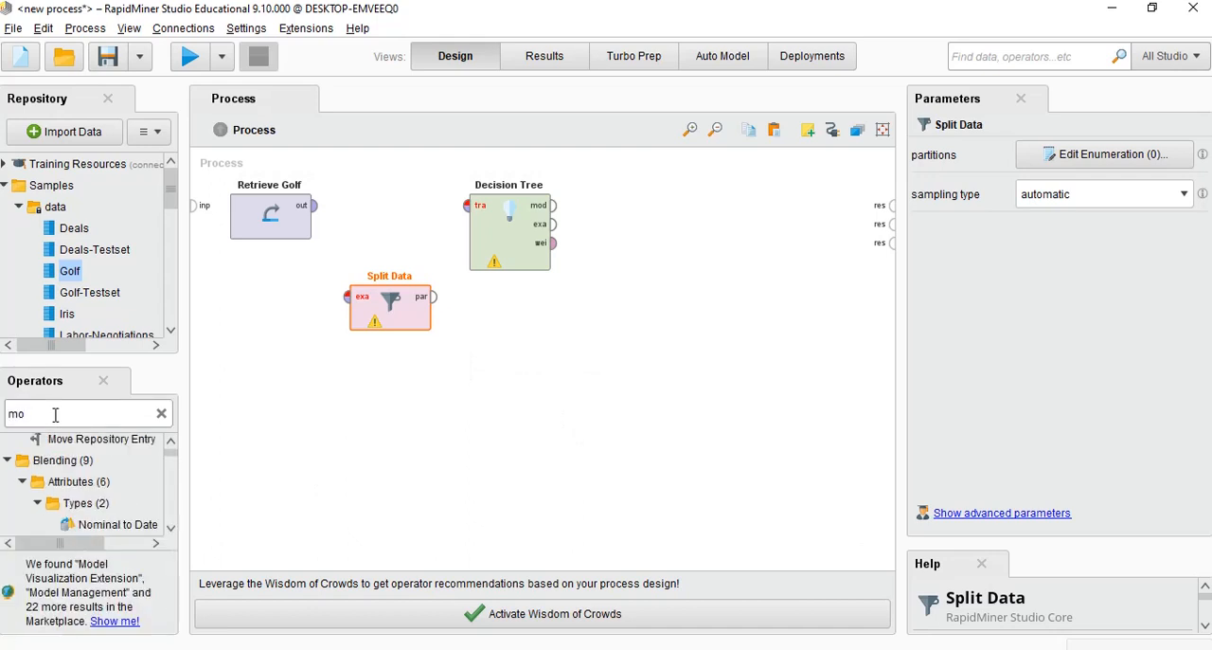
pyautogui.scroll(-3, 86, 478)
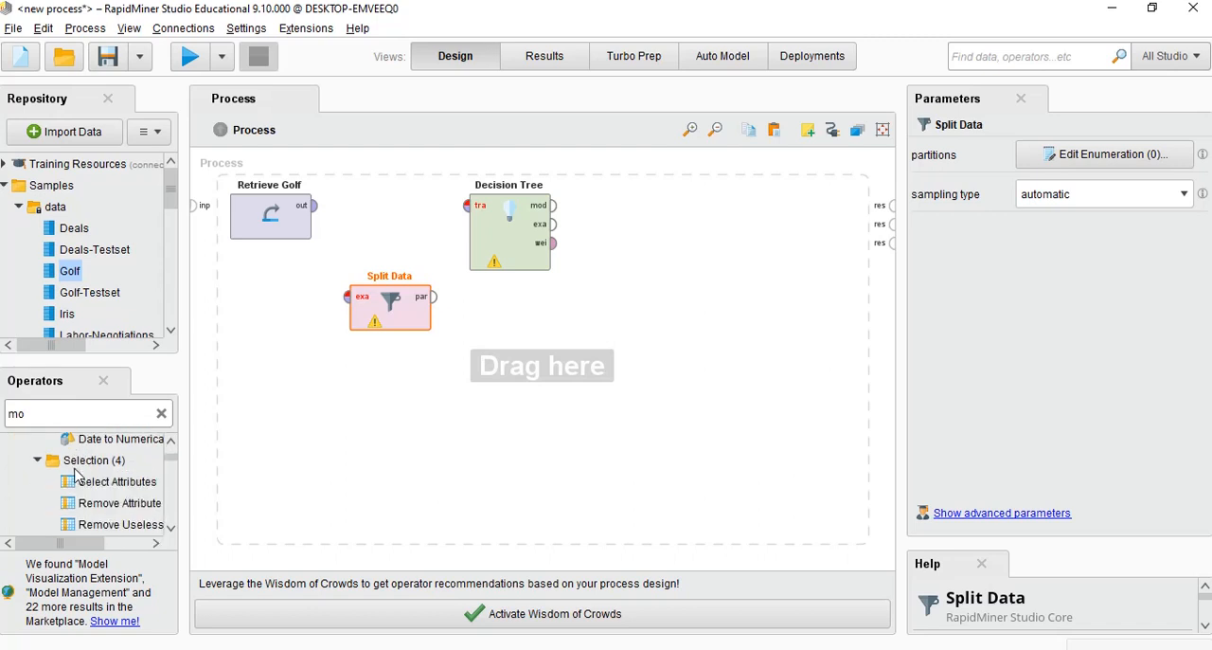
pyautogui.scroll(5, 94, 485)
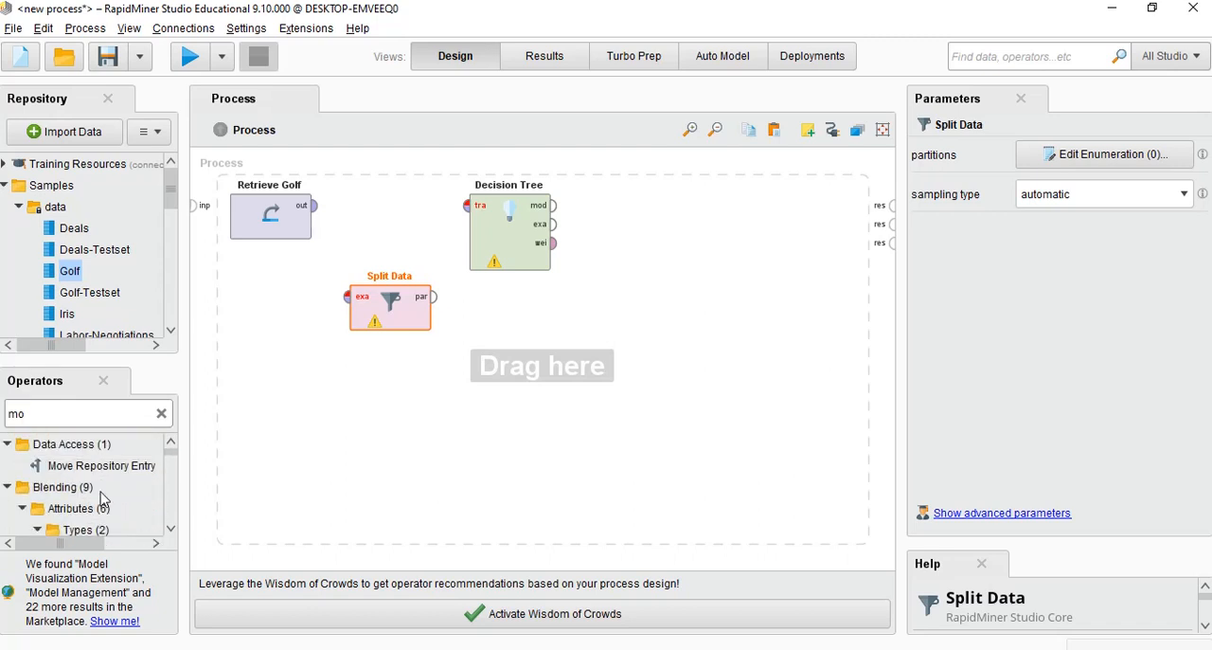
pyautogui.write('de')
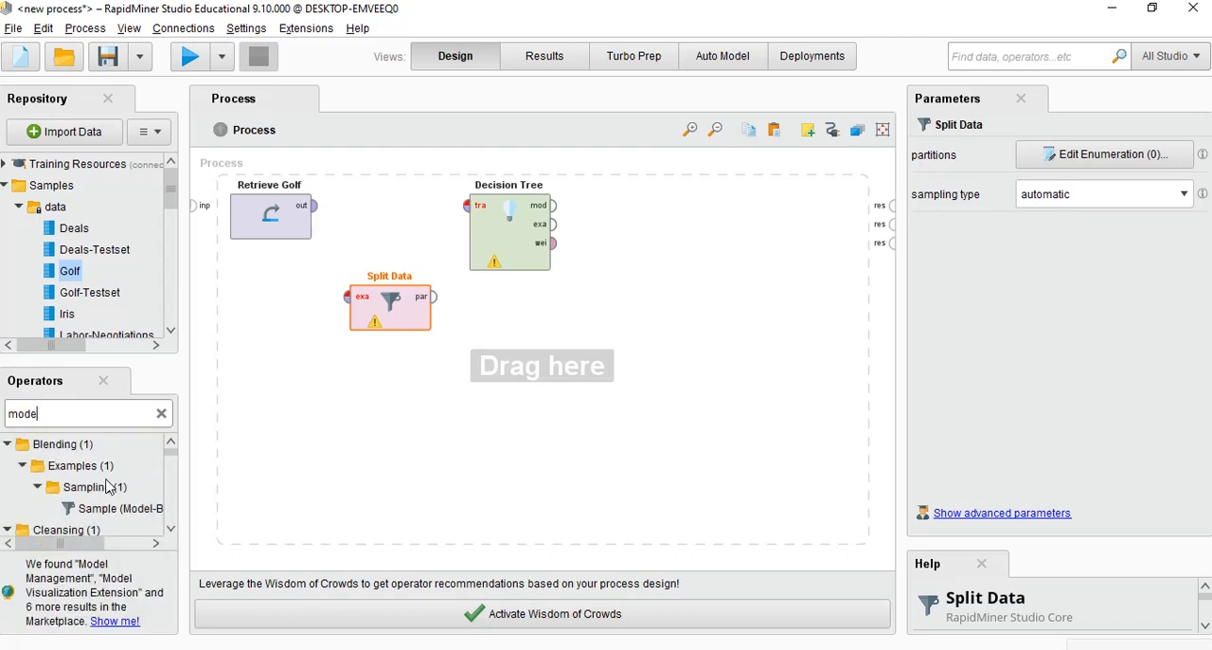
pyautogui.write('l')
pyautogui.scroll(-2, 90, 483)
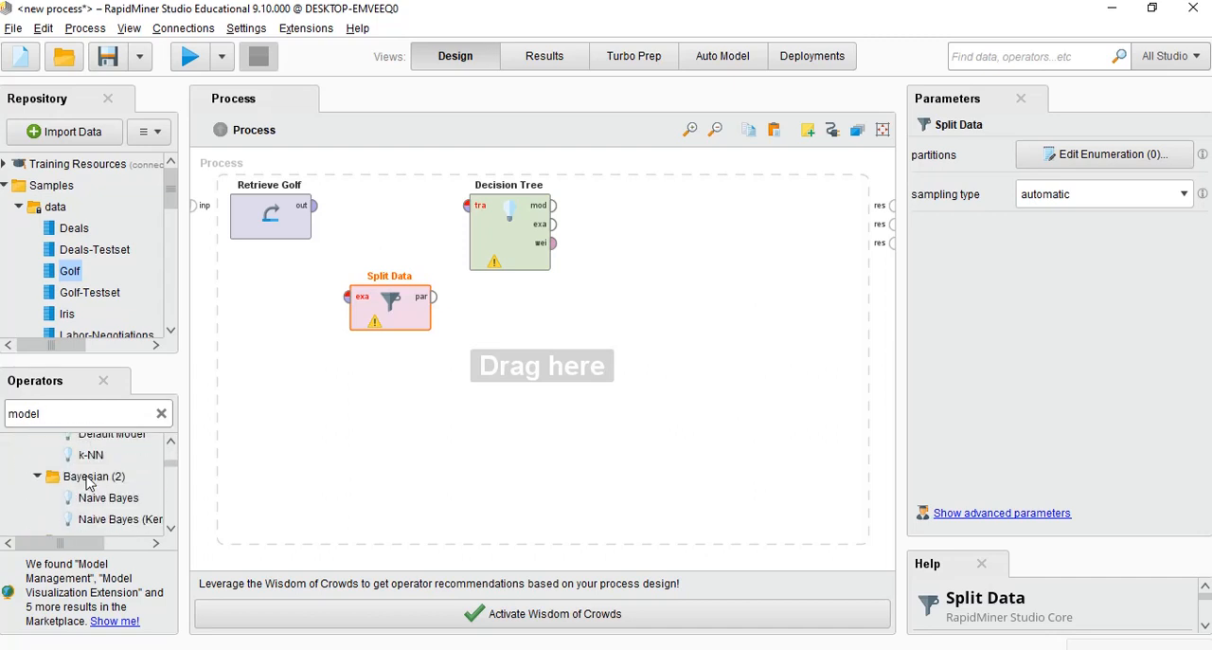
pyautogui.scroll(-5, 87, 483)
pyautogui.scroll(2, 87, 483)
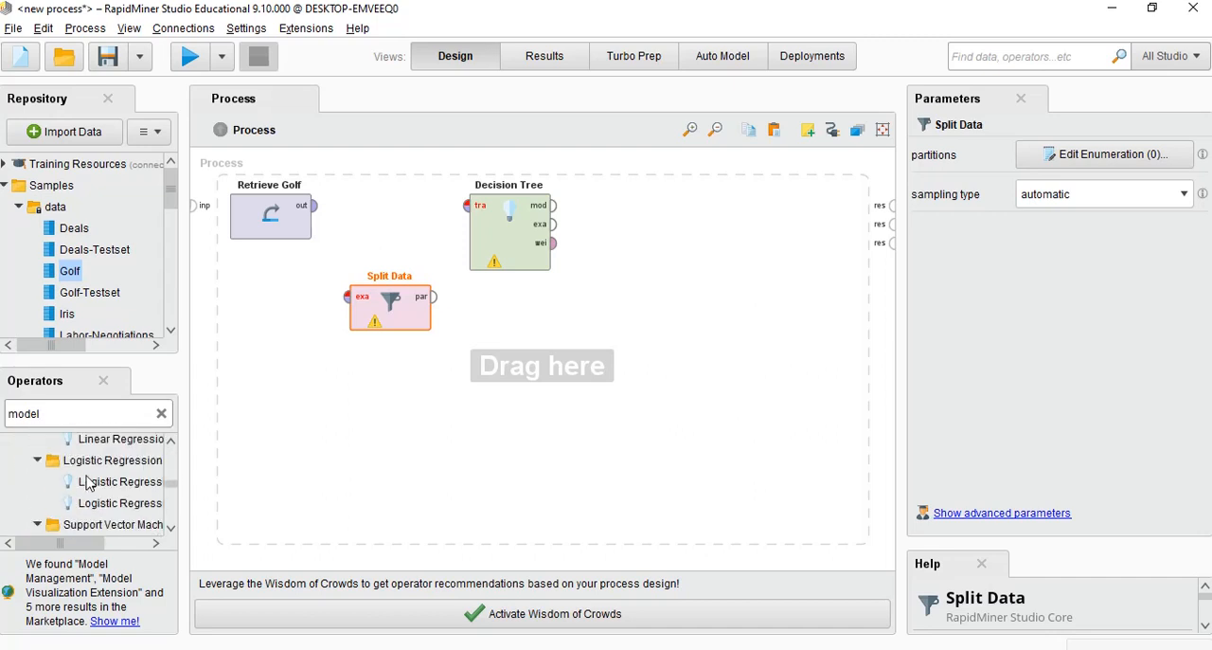
pyautogui.scroll(1, 88, 483)
# Search the operators for "apply mode" and place an Apply Model operator below and to the right of Decision Tree
pyautogui.moveTo(59, 413); pyautogui.dragTo(4, 411)
pyautogui.write('a')
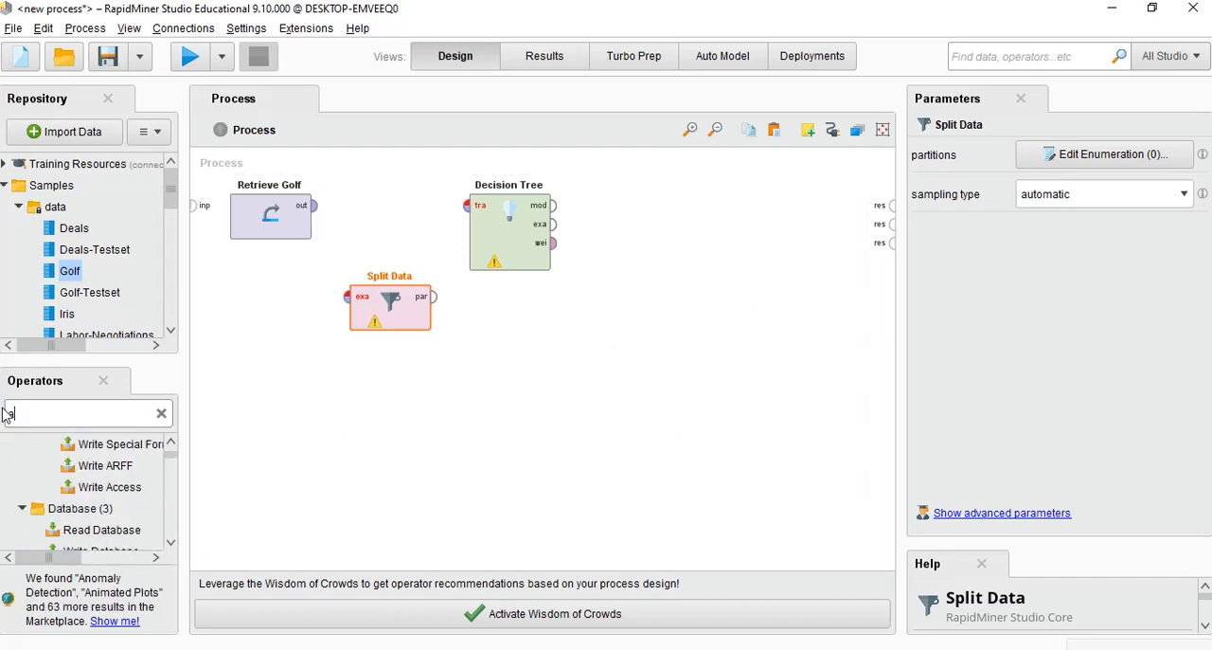
pyautogui.write('pply mode')
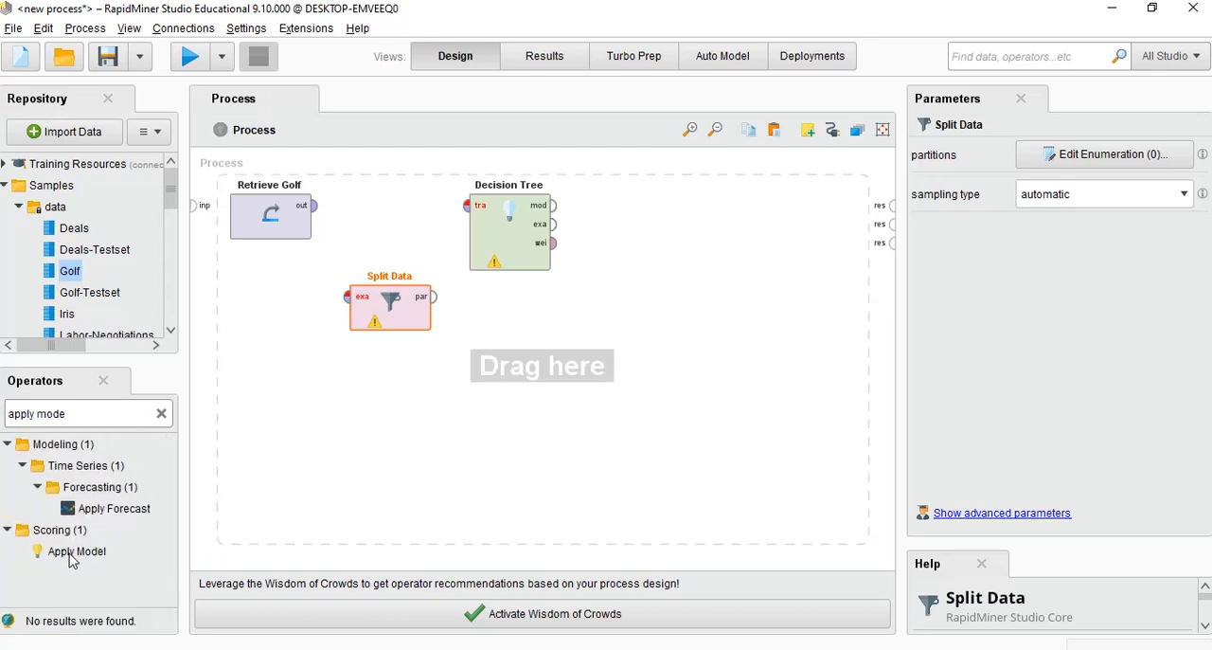
pyautogui.moveTo(72, 559); pyautogui.dragTo(839, 219)
pyautogui.moveTo(602, 304); pyautogui.dragTo(613, 313)
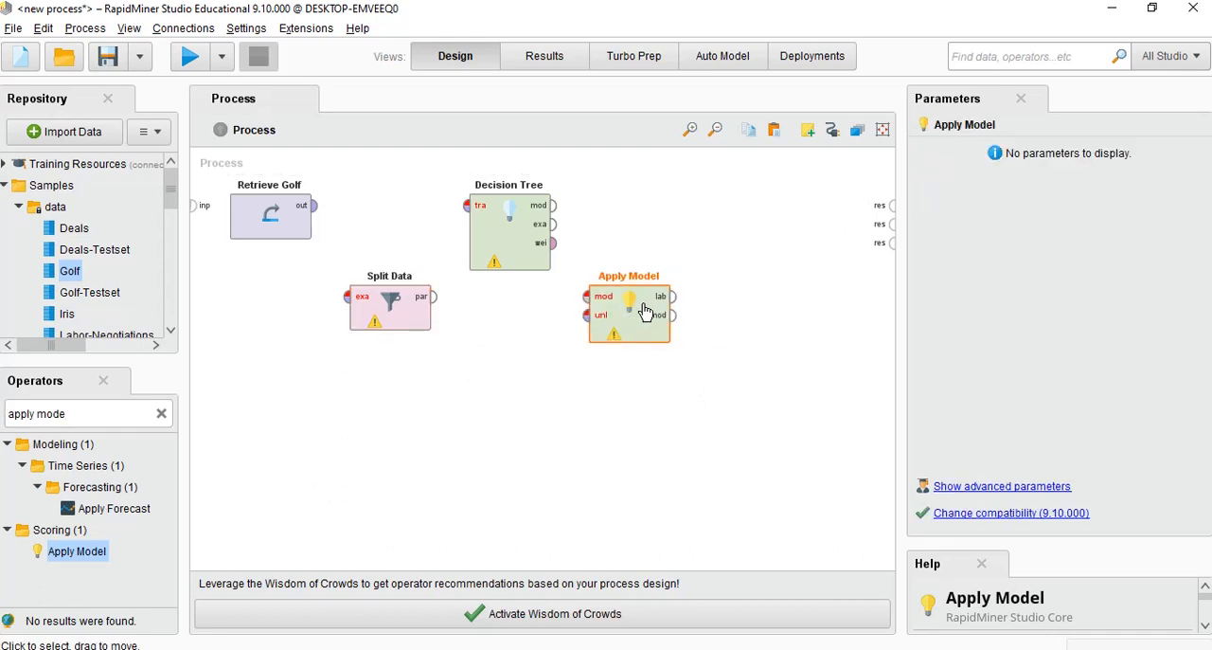
# Search the operators for "perfomance" and place a Performance (Classification) operator to the right of Decision Tree, above Apply Model
pyautogui.click(161, 416)
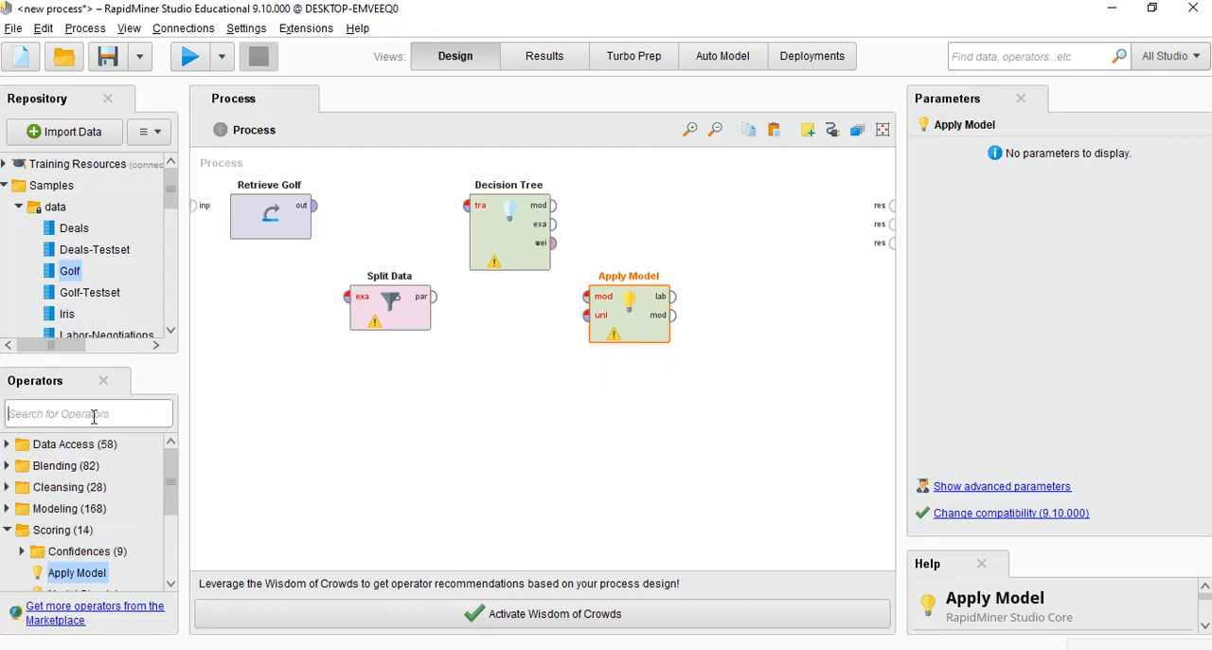
pyautogui.write('perfo')
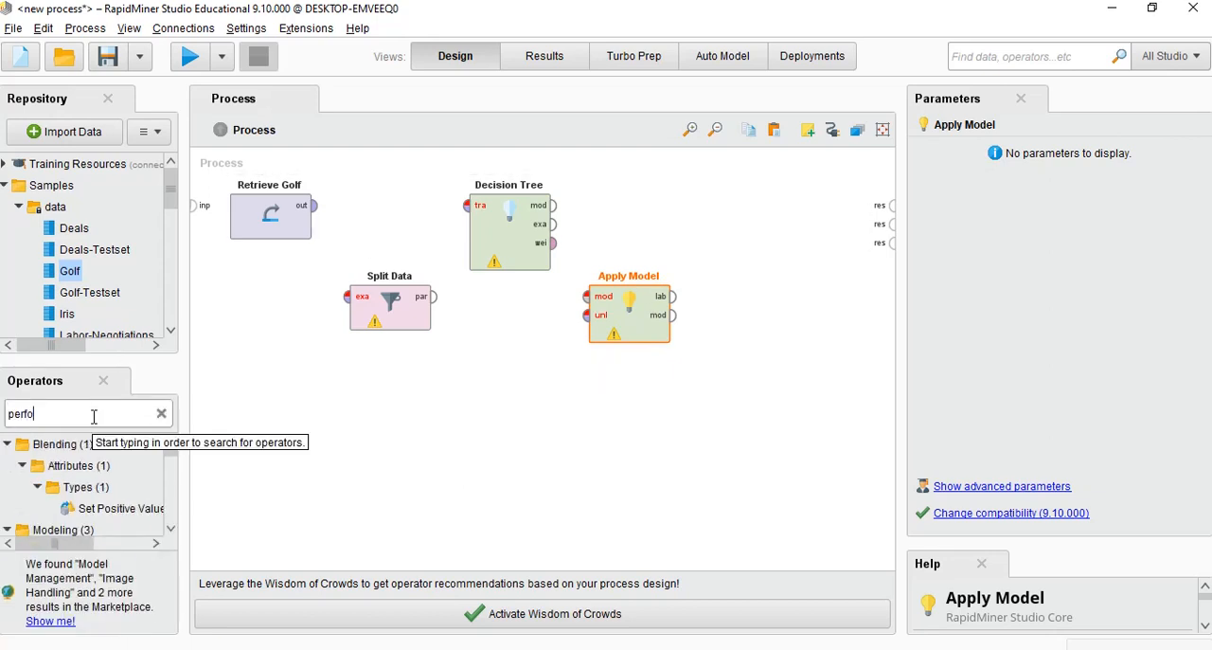
pyautogui.write('man')
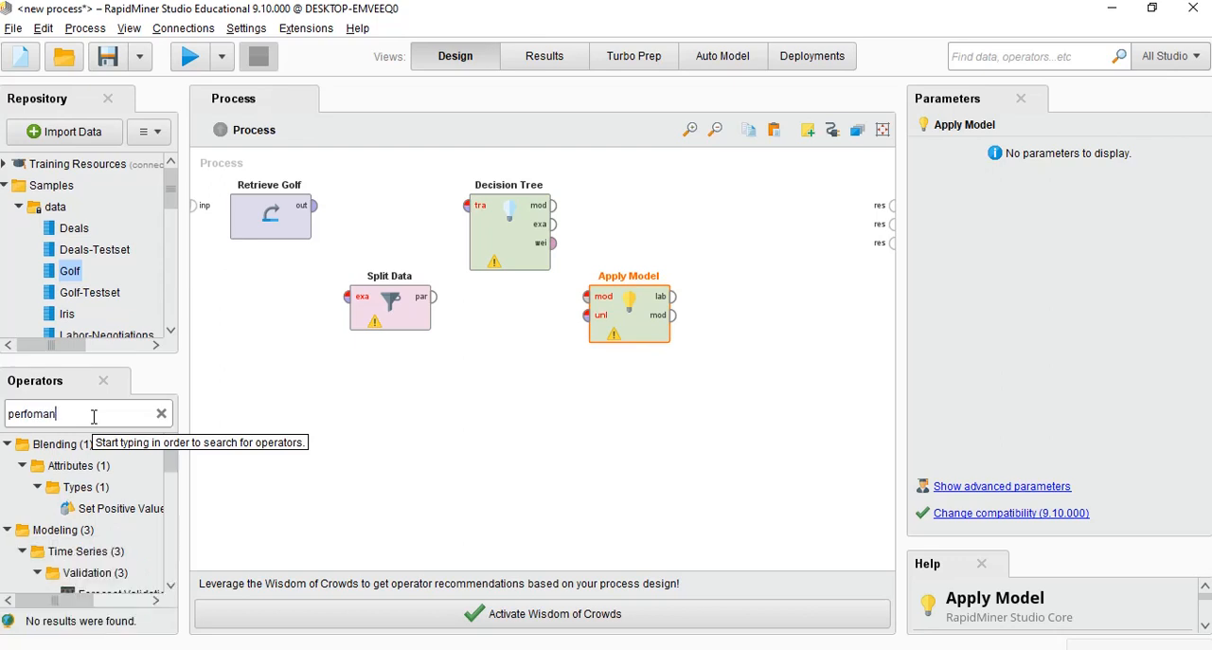
pyautogui.write('ce')
pyautogui.scroll(-1, 66, 538)
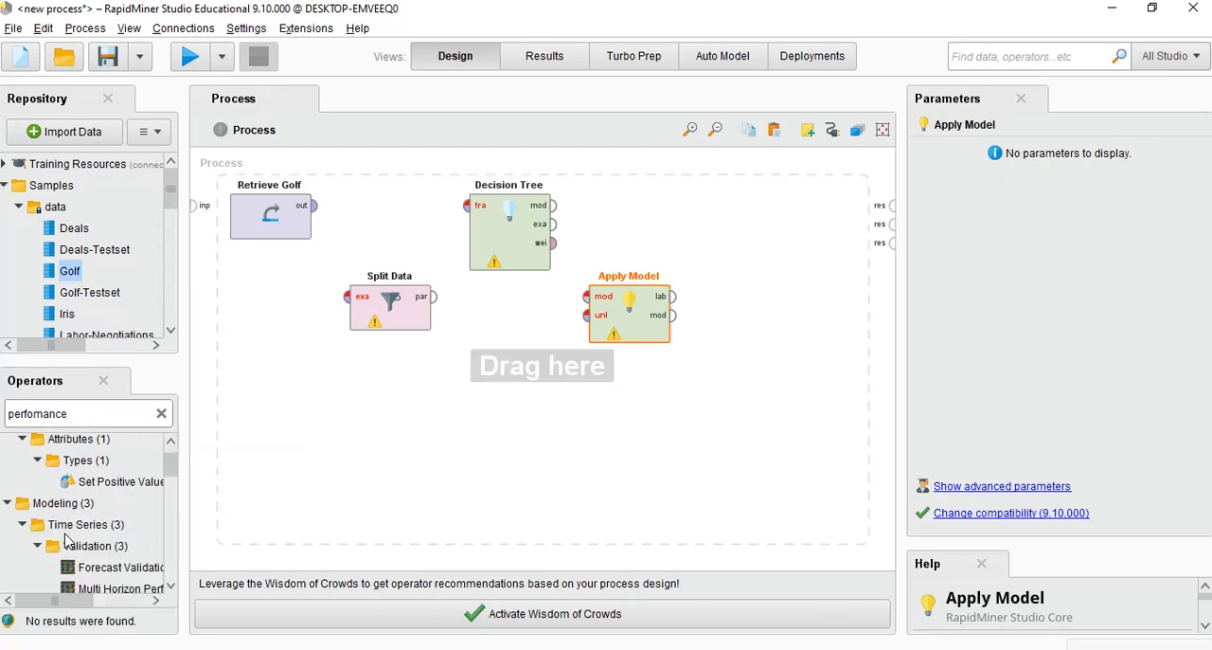
pyautogui.scroll(-3, 66, 538)
pyautogui.scroll(-7, 128, 554)
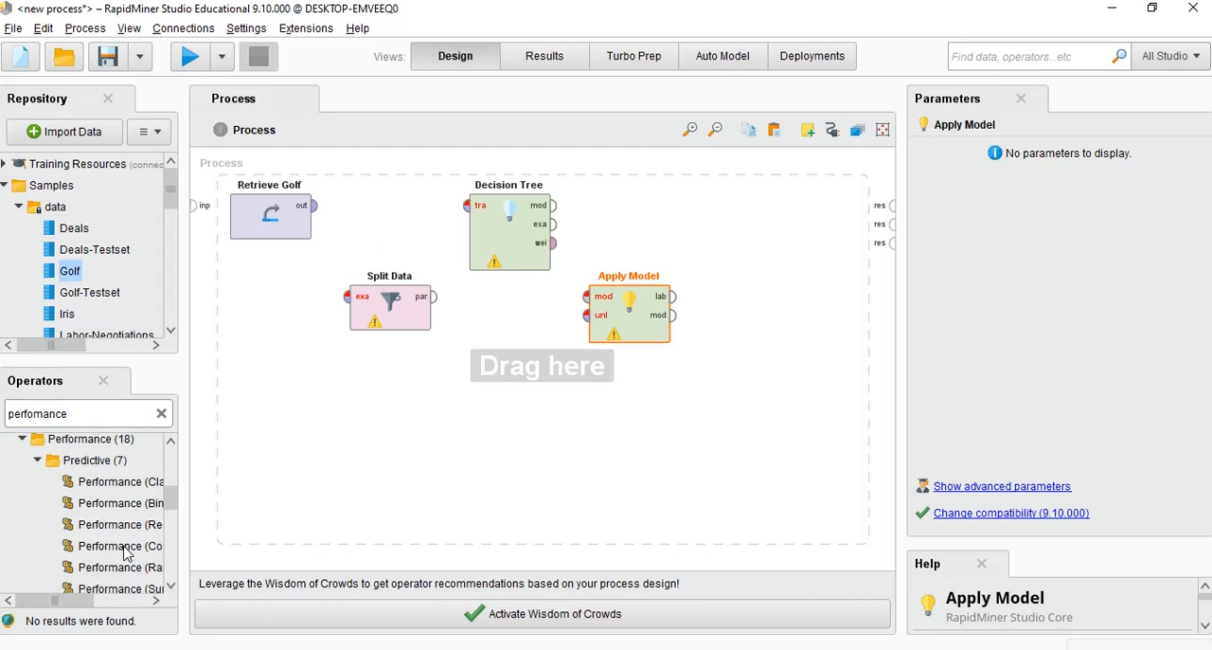
pyautogui.moveTo(82, 600); pyautogui.dragTo(106, 602)
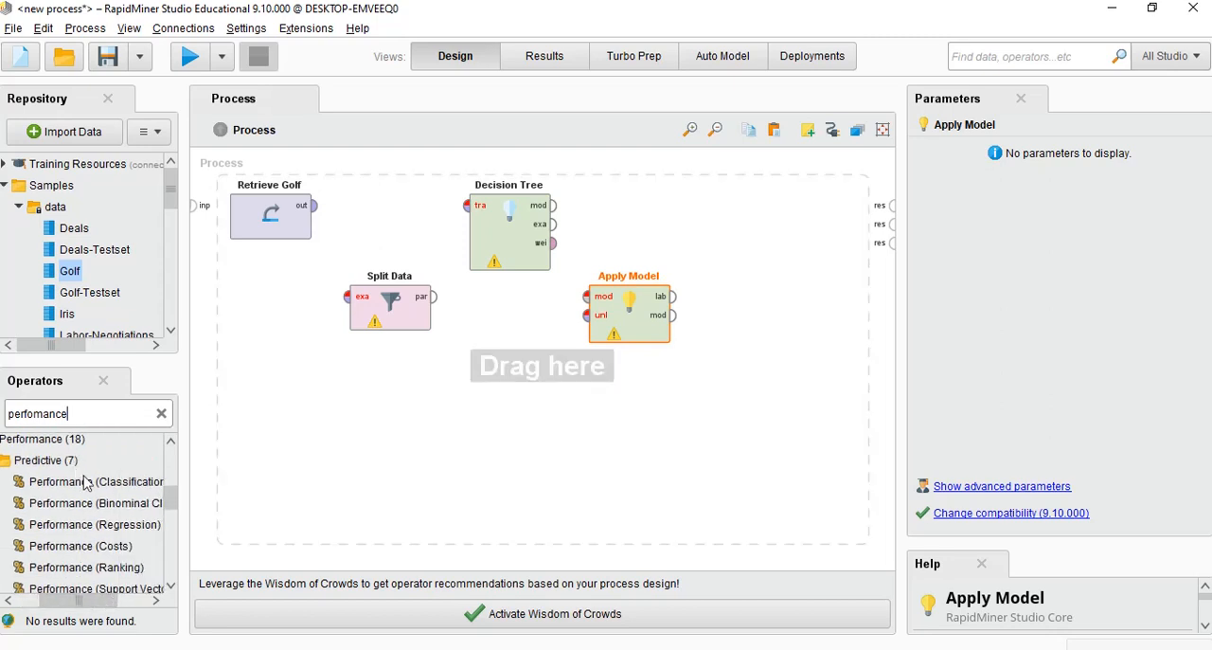
pyautogui.moveTo(85, 483); pyautogui.dragTo(727, 222)
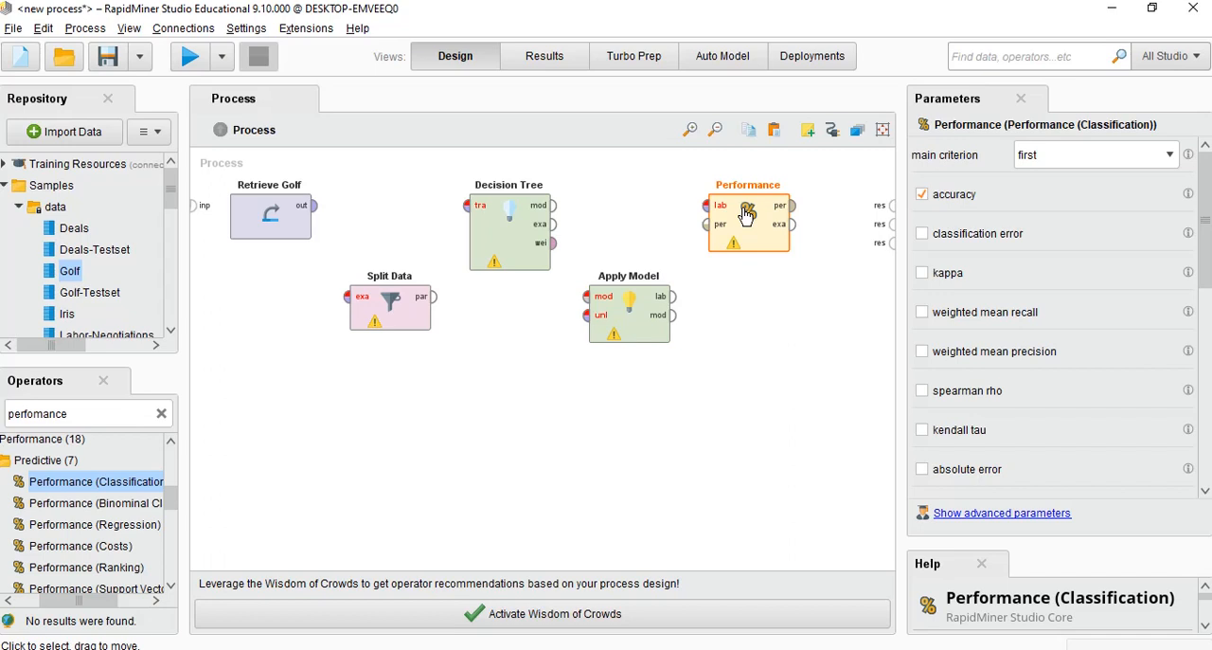
# Define two partitions for the Split Data operator with ratios 0.7 and 0.3
pyautogui.click(390, 302)
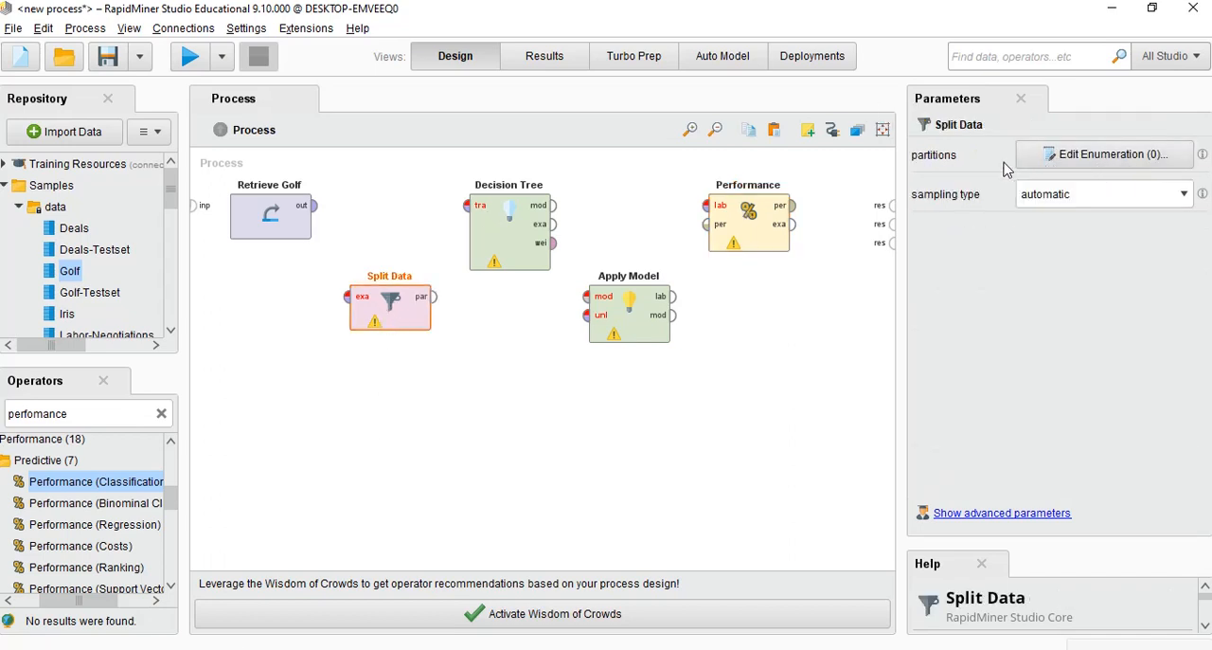
pyautogui.click(1065, 156)
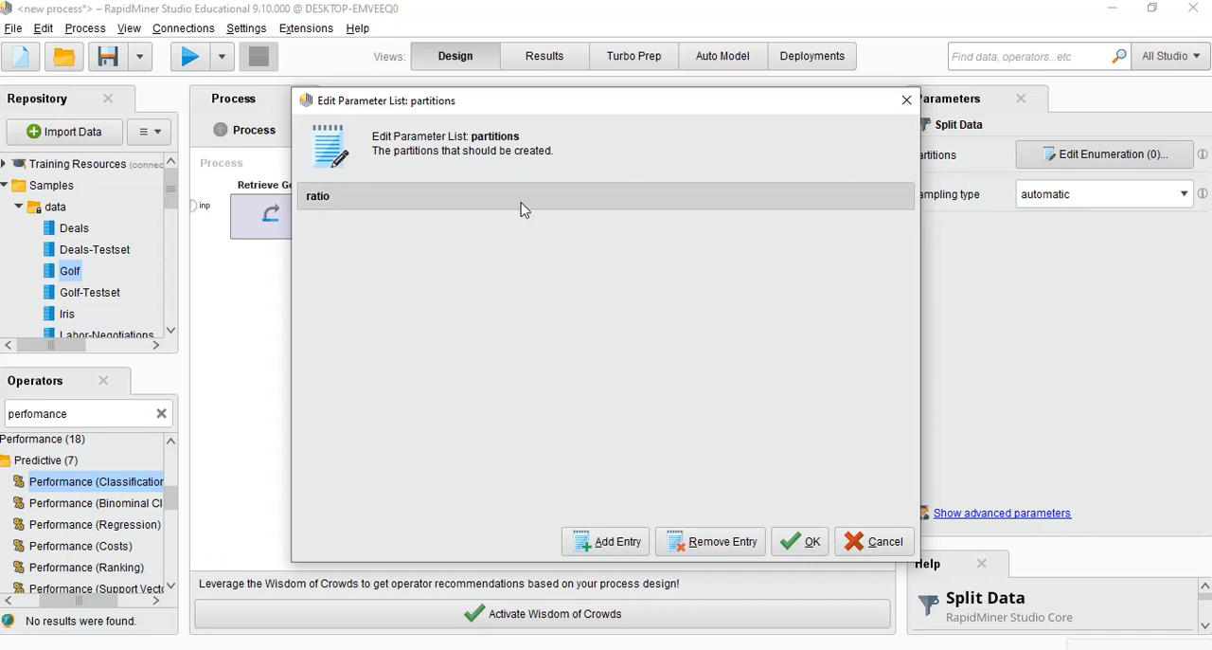
pyautogui.click(620, 547)
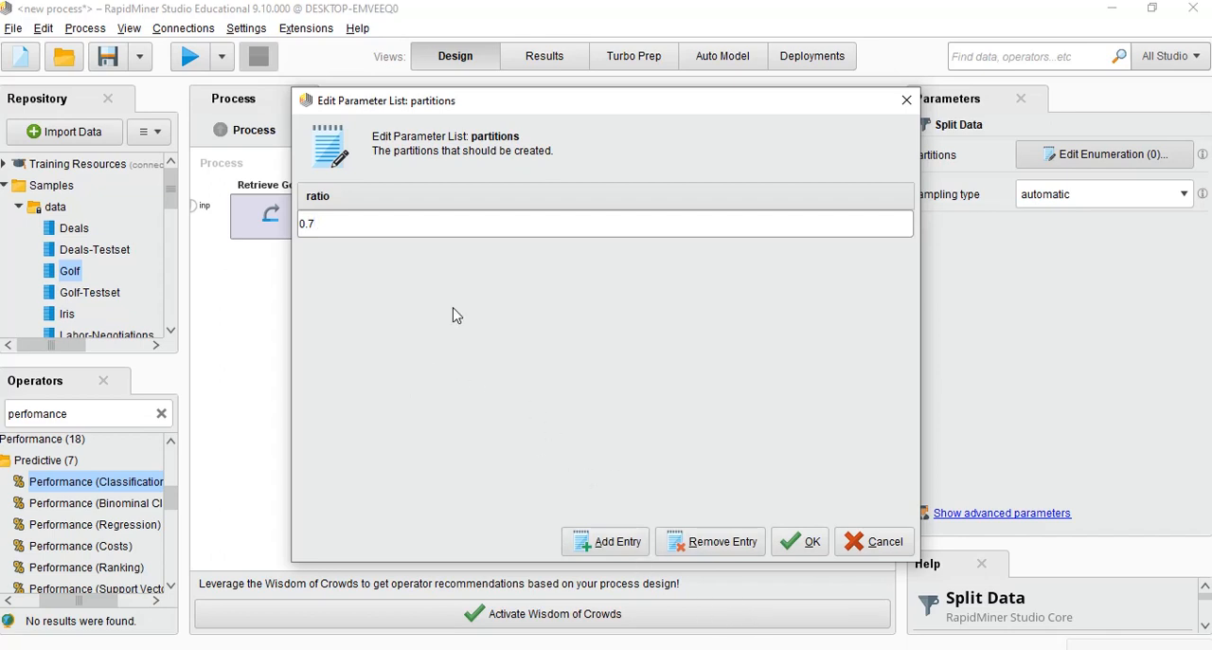
pyautogui.click(617, 541)
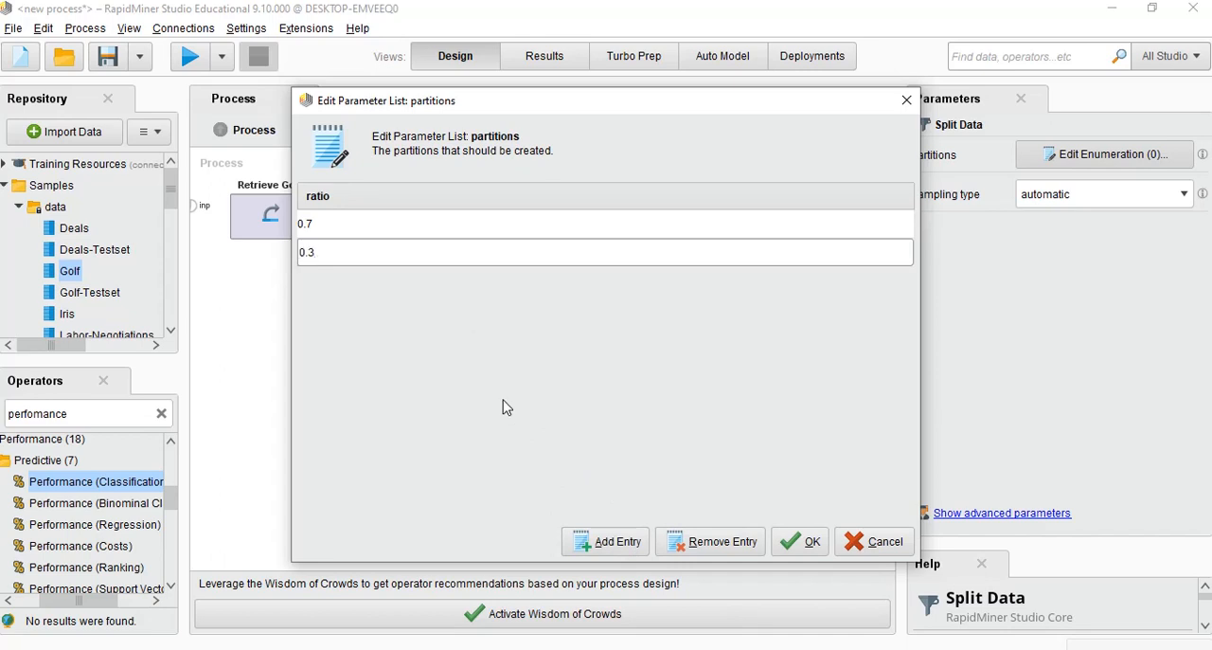
pyautogui.click(798, 542)
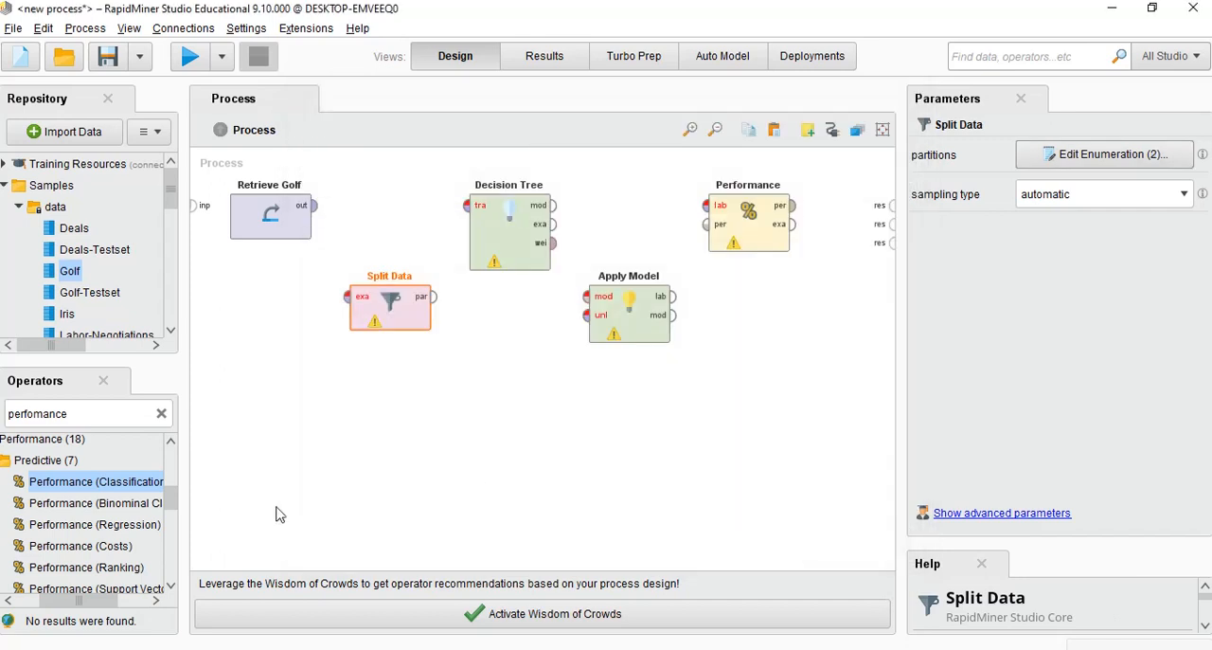
# Connect Retrieve Golf's output to Split Data and Split Data's first partition to Decision Tree's training input
pyautogui.click(314, 205)
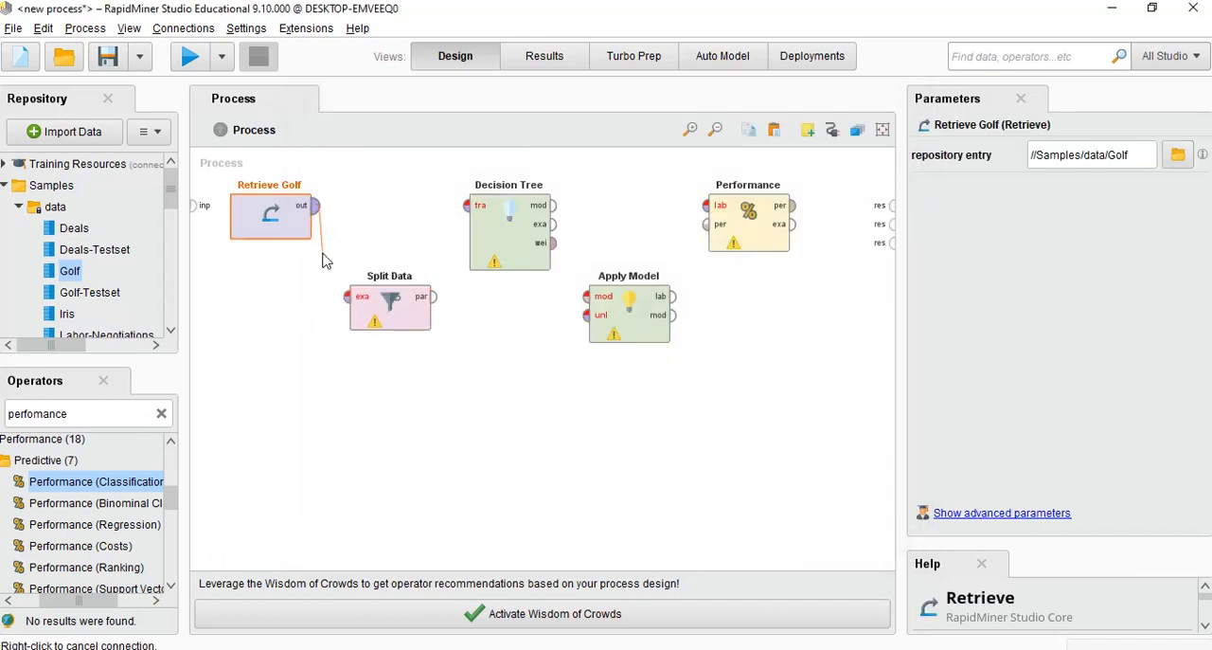
pyautogui.click(346, 298)
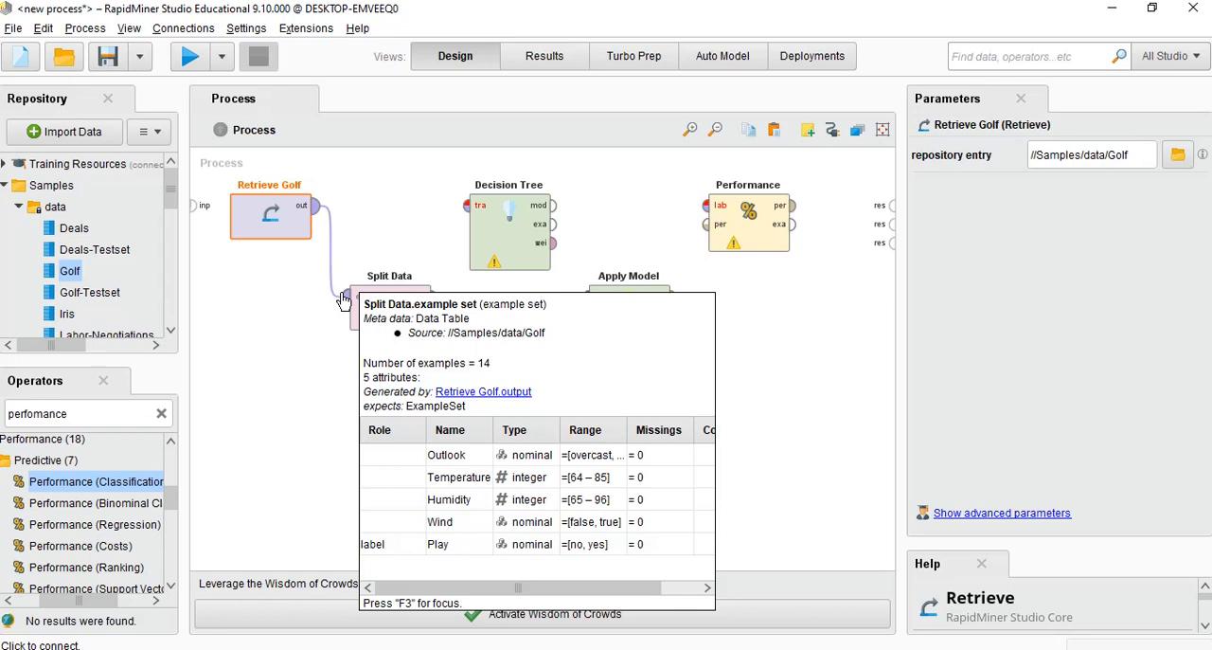
pyautogui.click(510, 247)
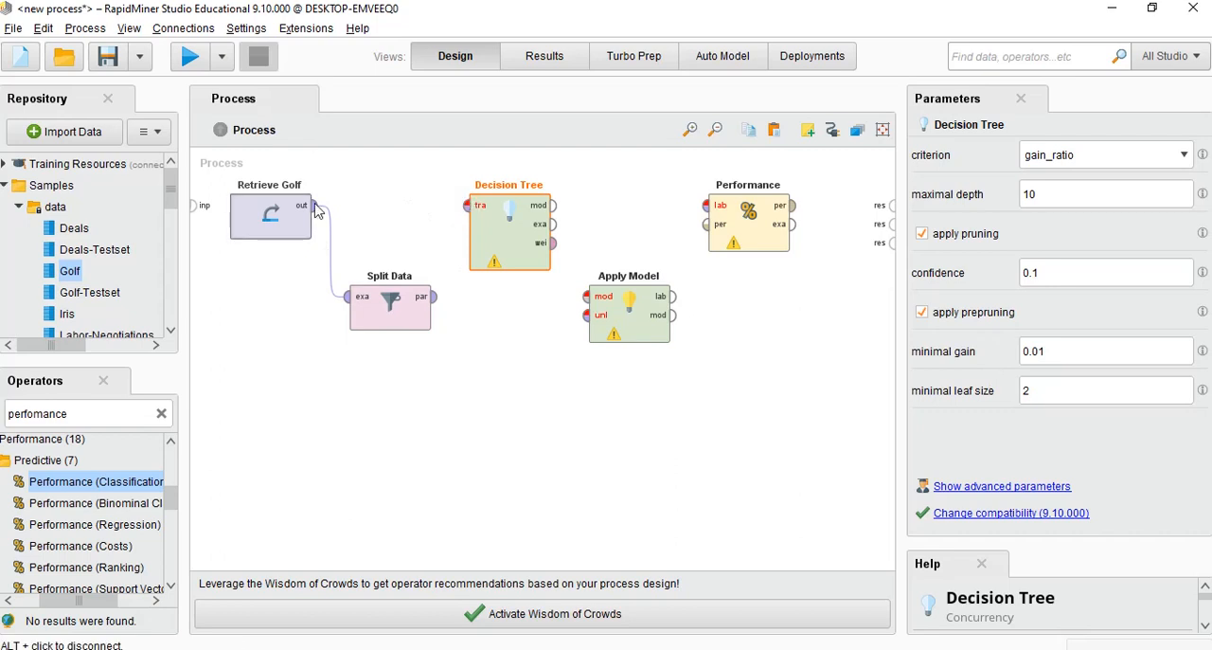
pyautogui.click(432, 297)
pyautogui.click(466, 207)
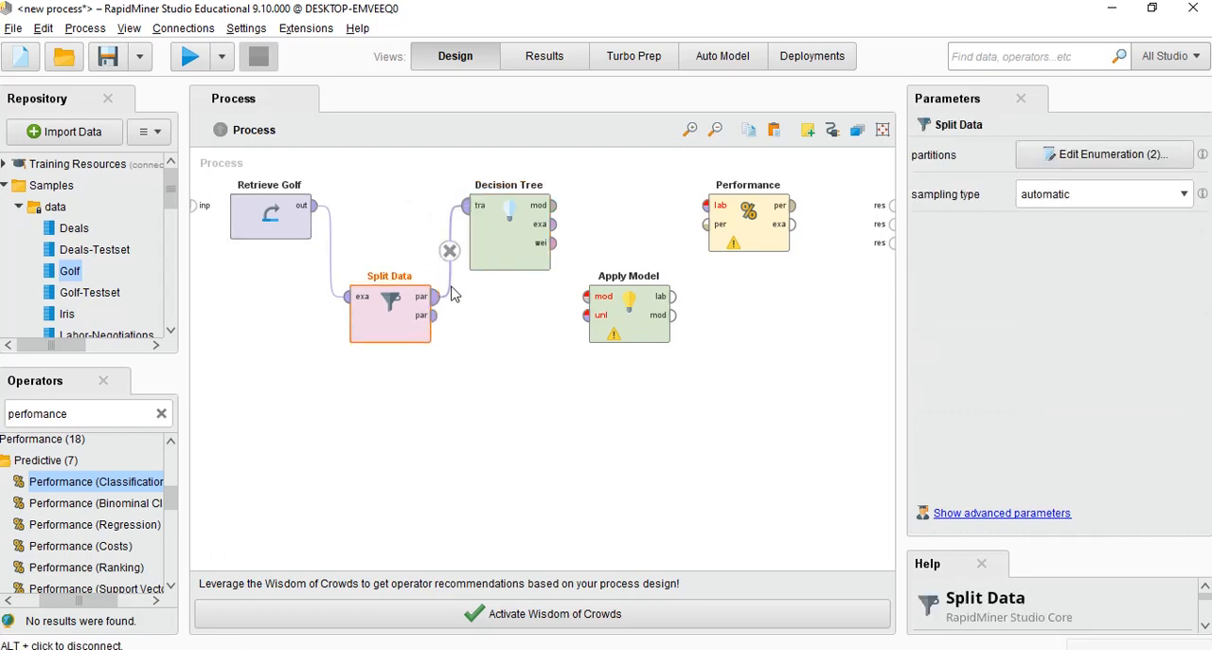
# Connect Split Data's second partition to Apply Model's unlabelled input and Decision Tree's model output to Apply Model's model input
pyautogui.click(438, 318)
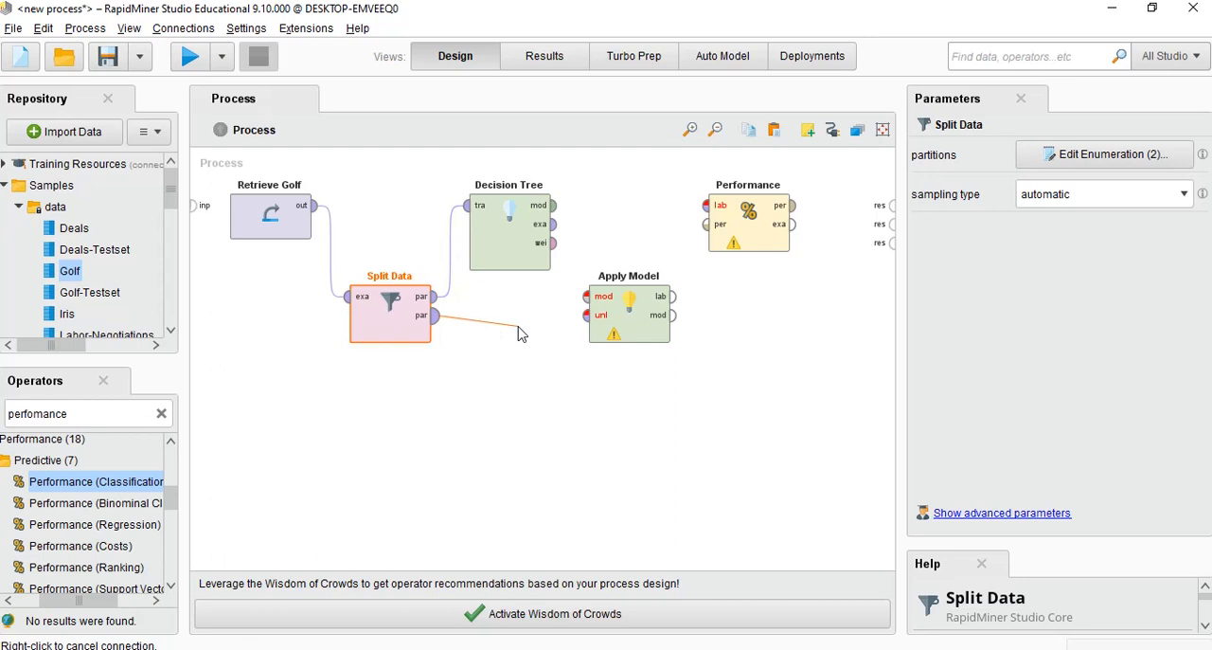
pyautogui.click(581, 322)
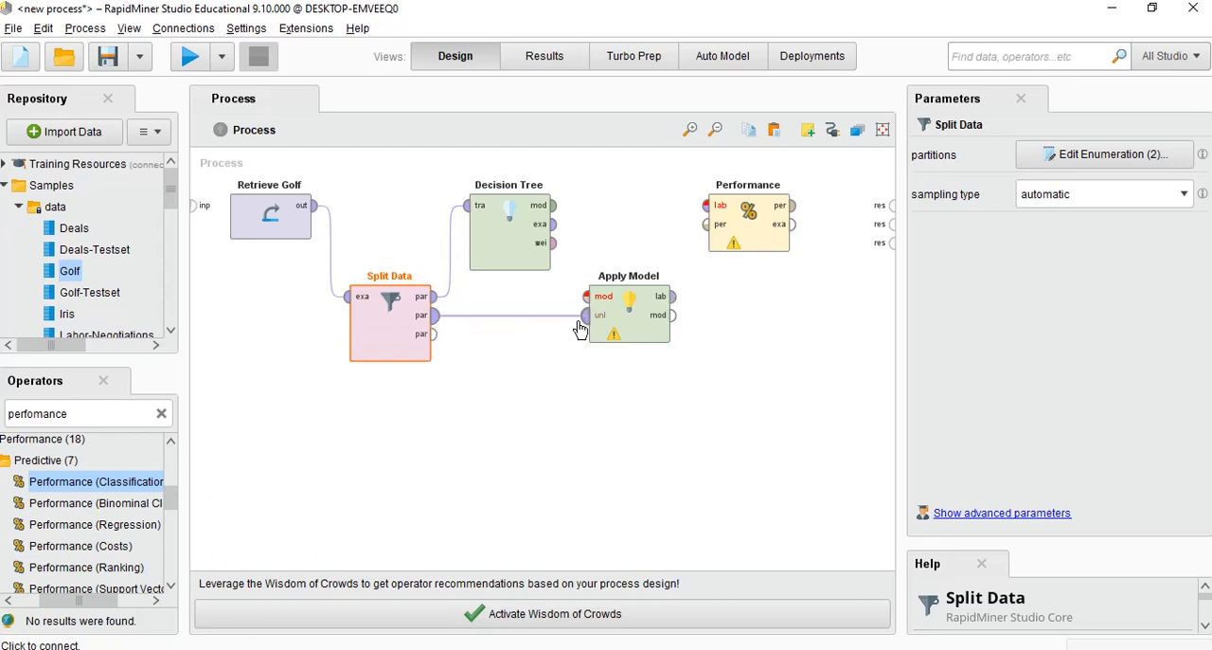
pyautogui.click(555, 208)
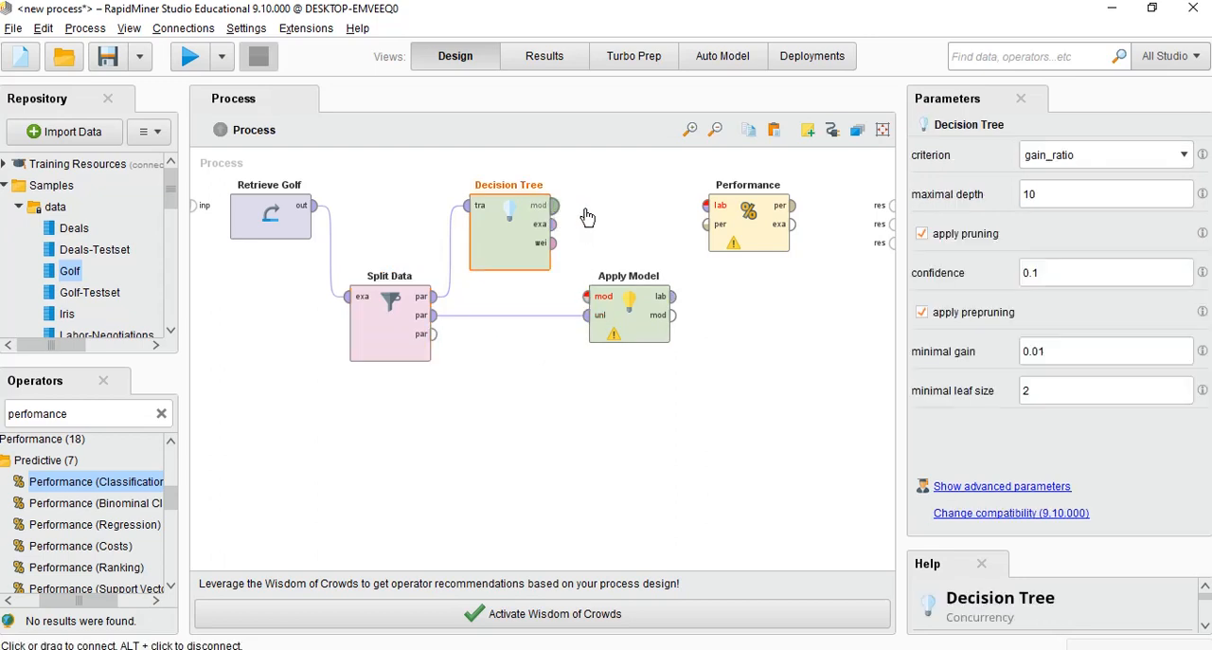
pyautogui.click(583, 297)
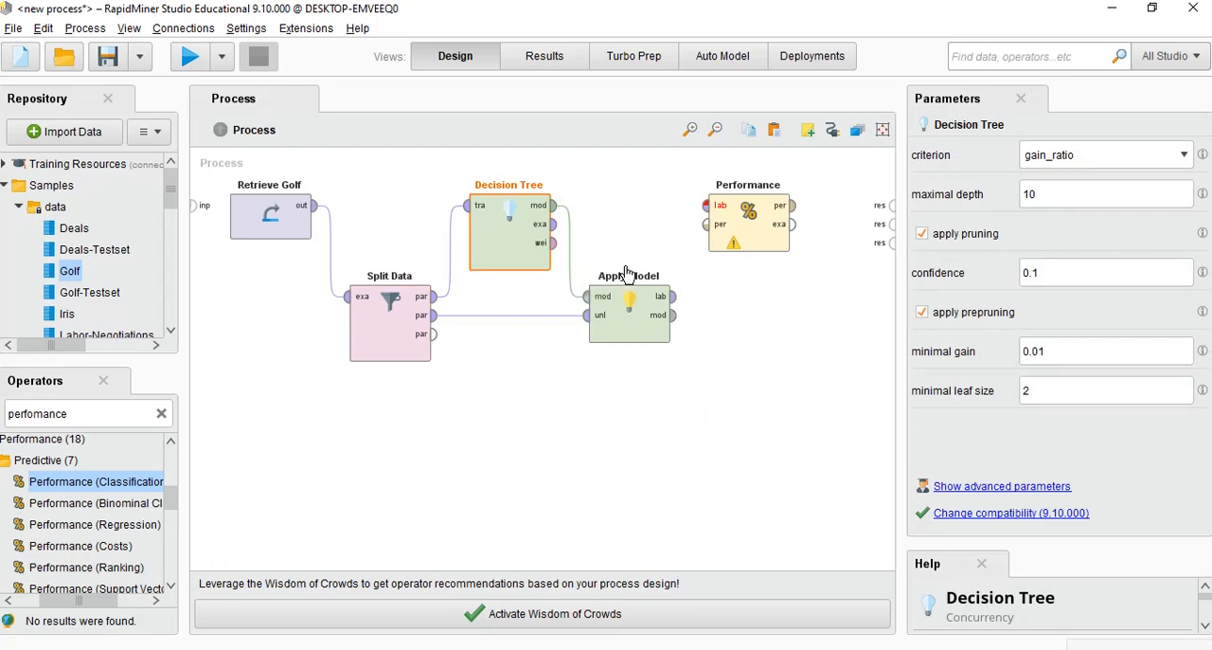
# Connect Apply Model's labelled data output to Performance's labelled input and enable Performance's classification error criterion
pyautogui.click(630, 313)
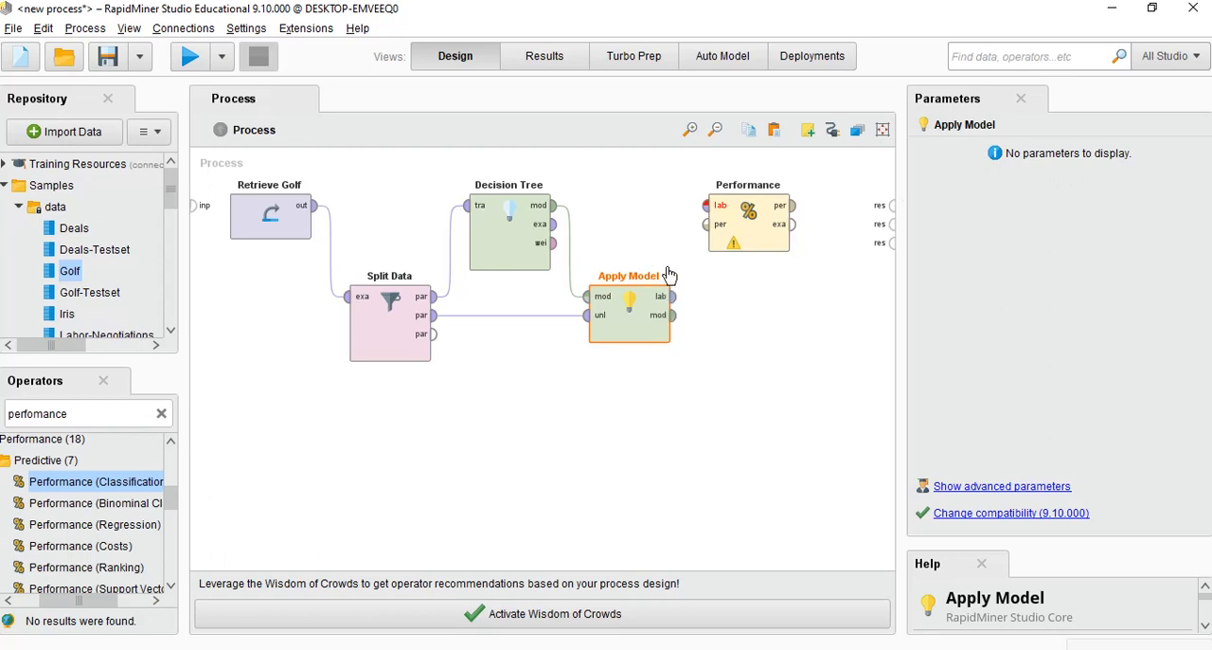
pyautogui.click(672, 297)
pyautogui.click(706, 206)
pyautogui.click(748, 213)
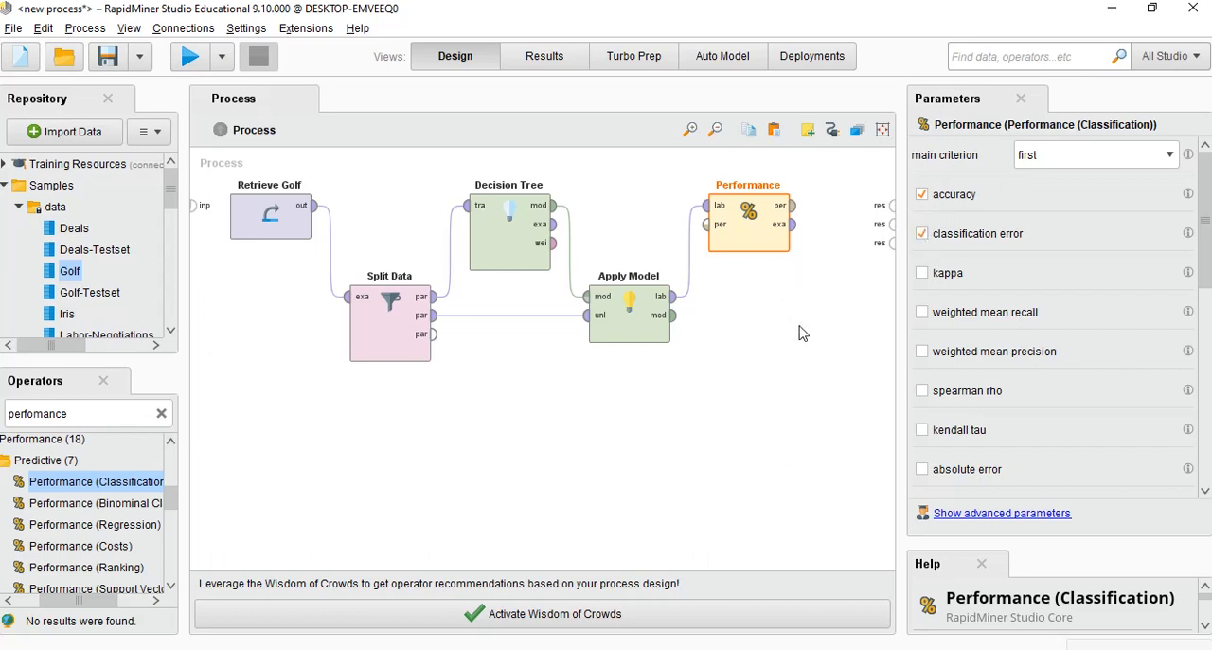
pyautogui.click(680, 330)
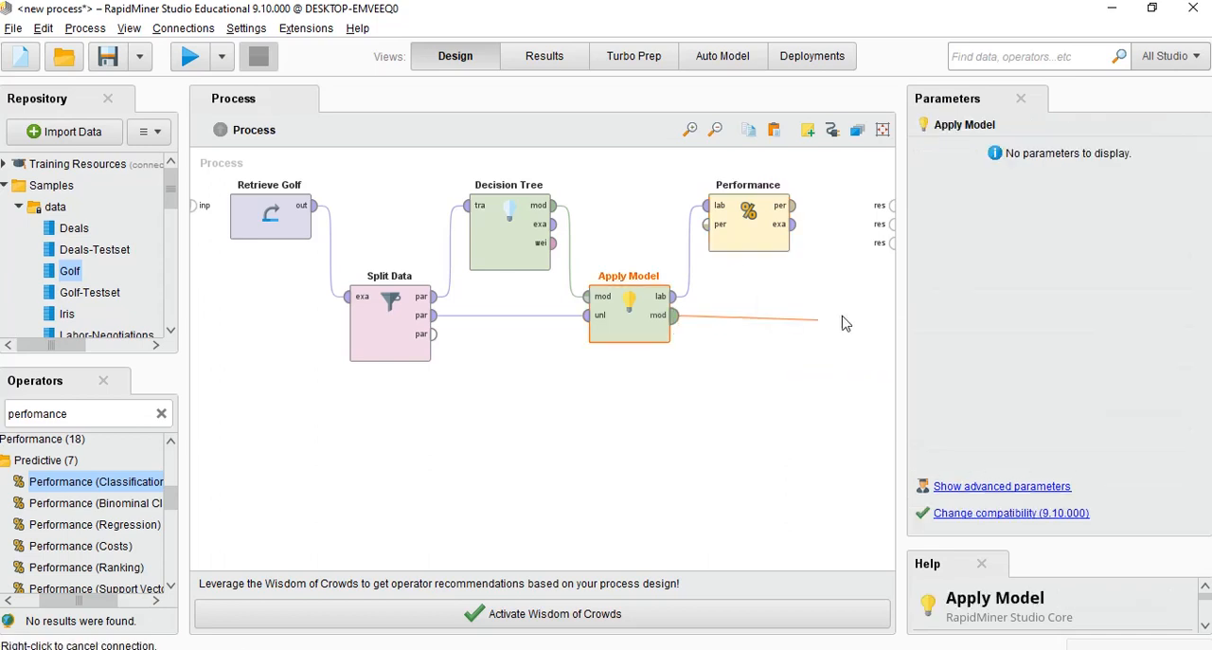
pyautogui.click(888, 251)
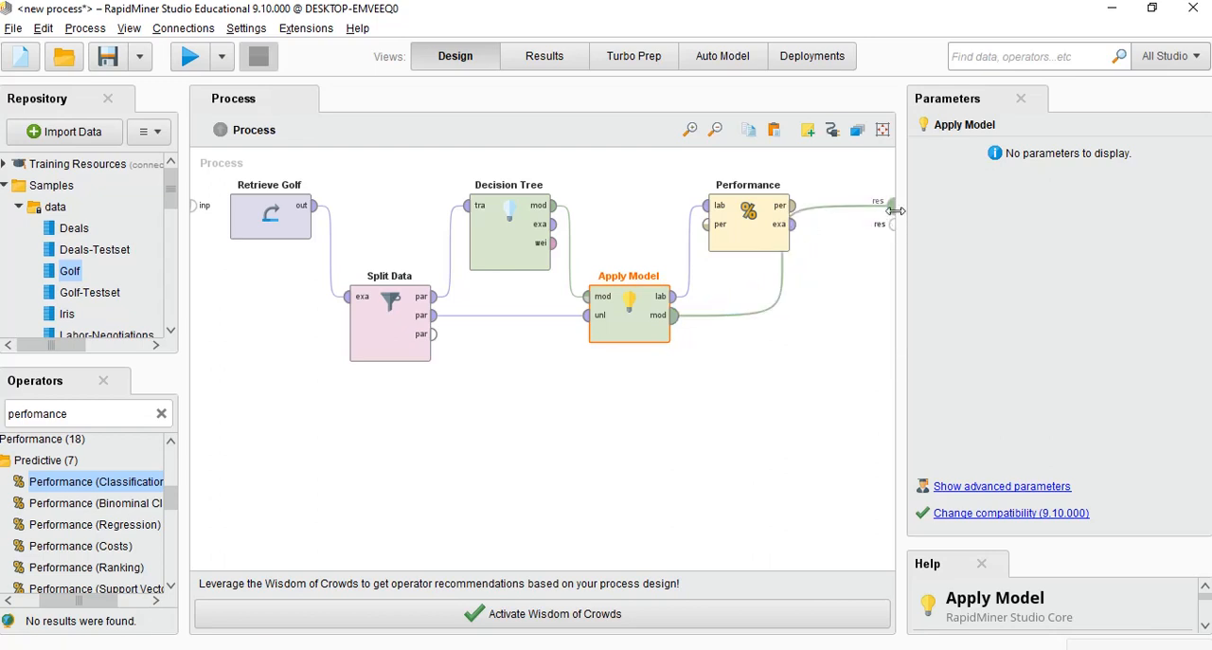
pyautogui.keyDown('alt'); pyautogui.click(785, 263); pyautogui.keyUp('alt')
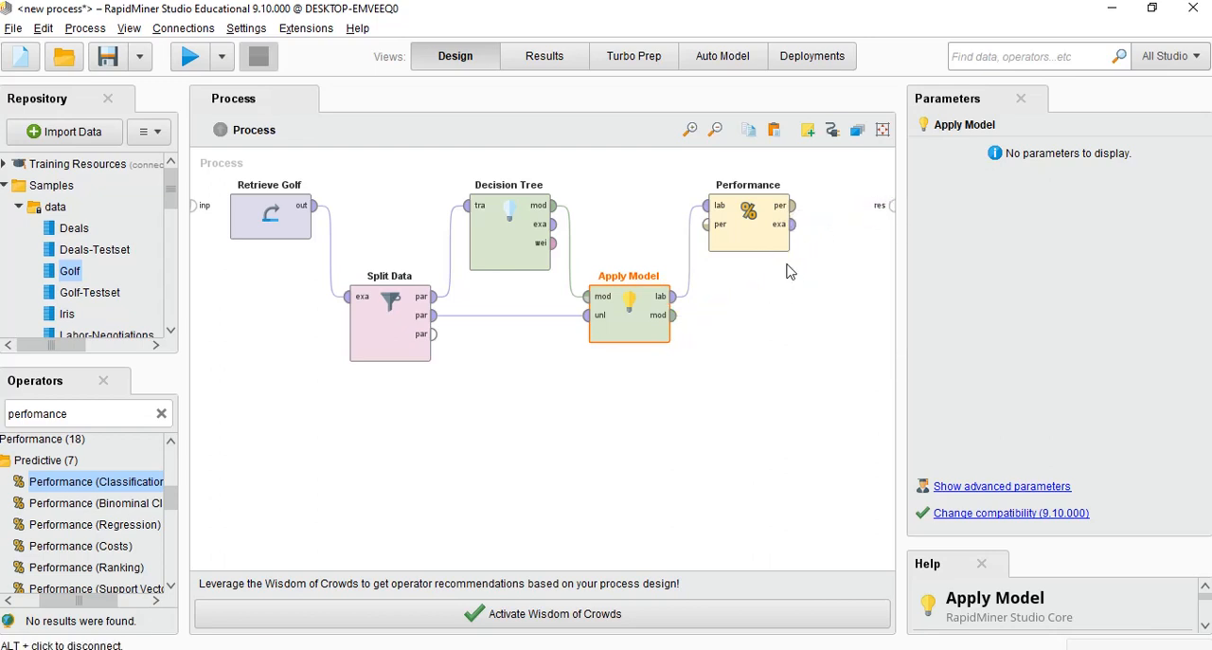
# Connect Performance's performance and example set outputs to the first two process results and Apply Model's model output to the third
pyautogui.click(798, 205)
pyautogui.click(889, 203)
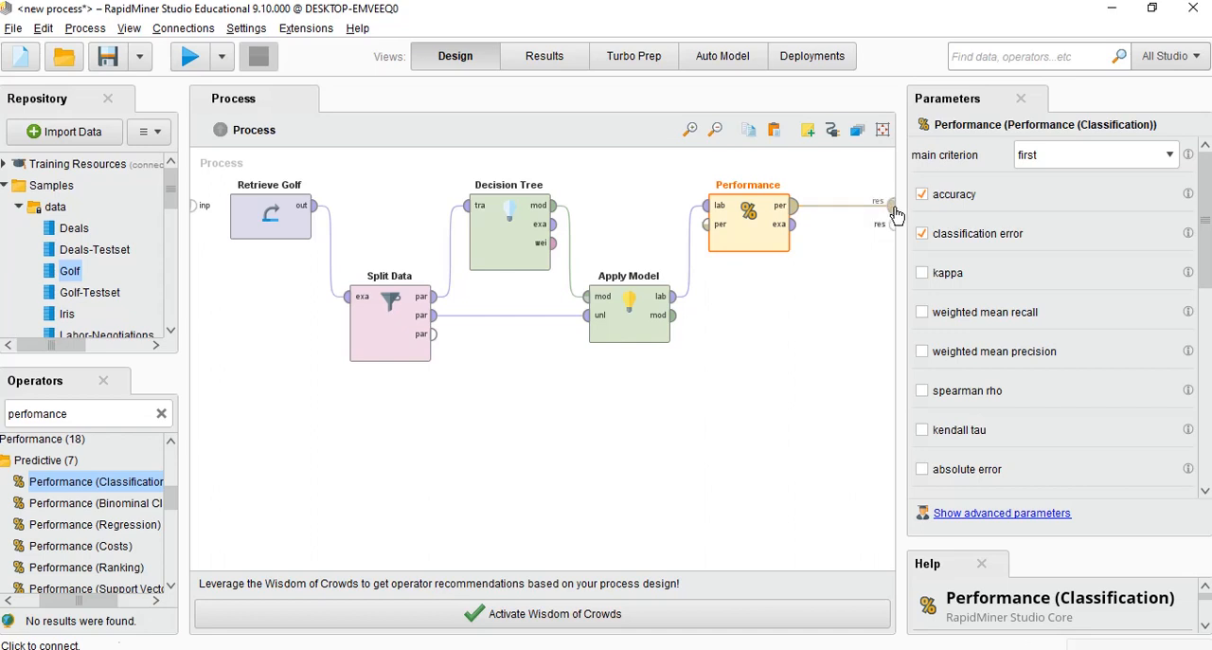
pyautogui.click(791, 224)
pyautogui.click(890, 223)
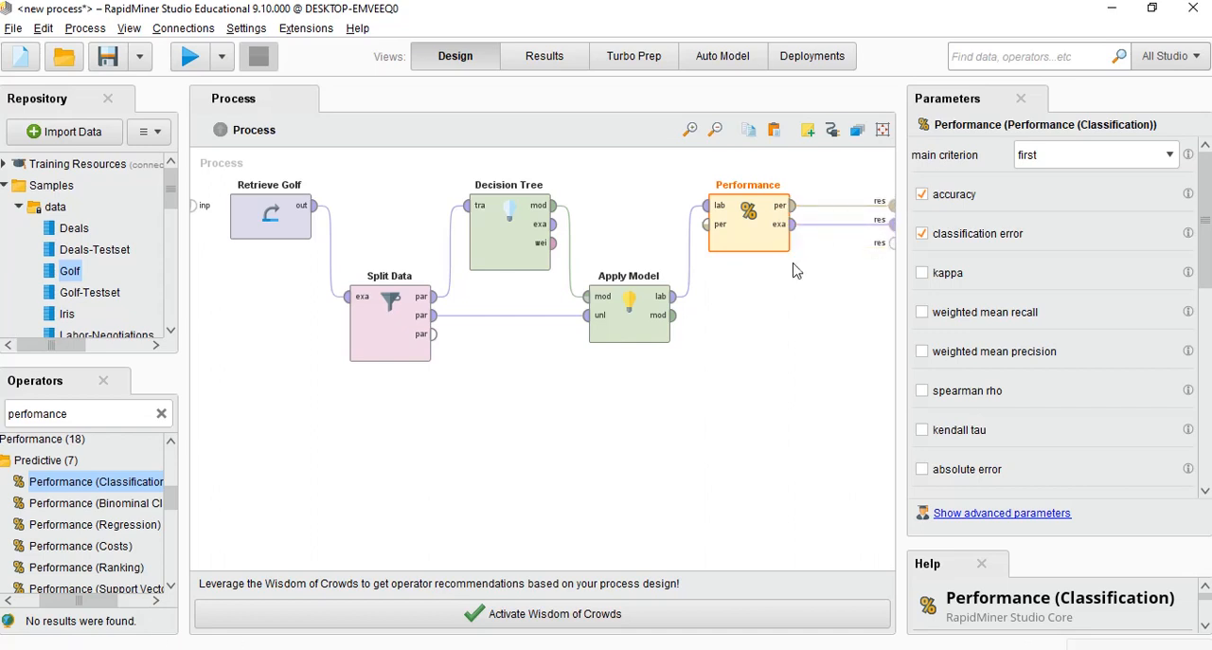
pyautogui.click(674, 316)
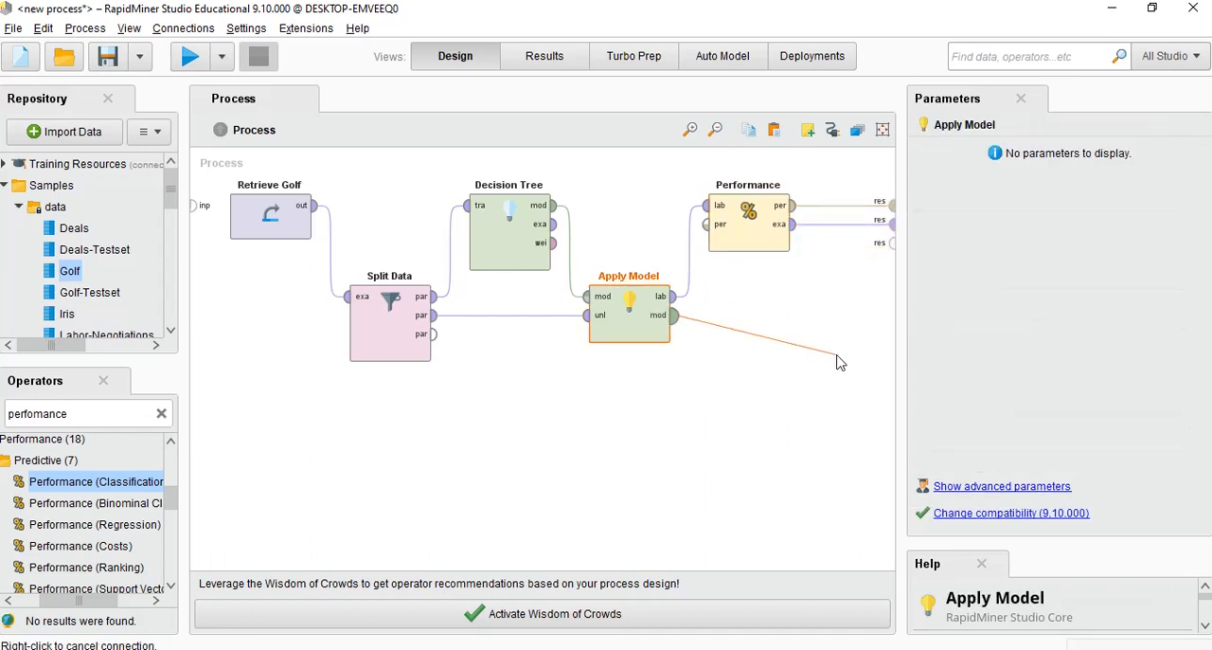
pyautogui.click(891, 243)
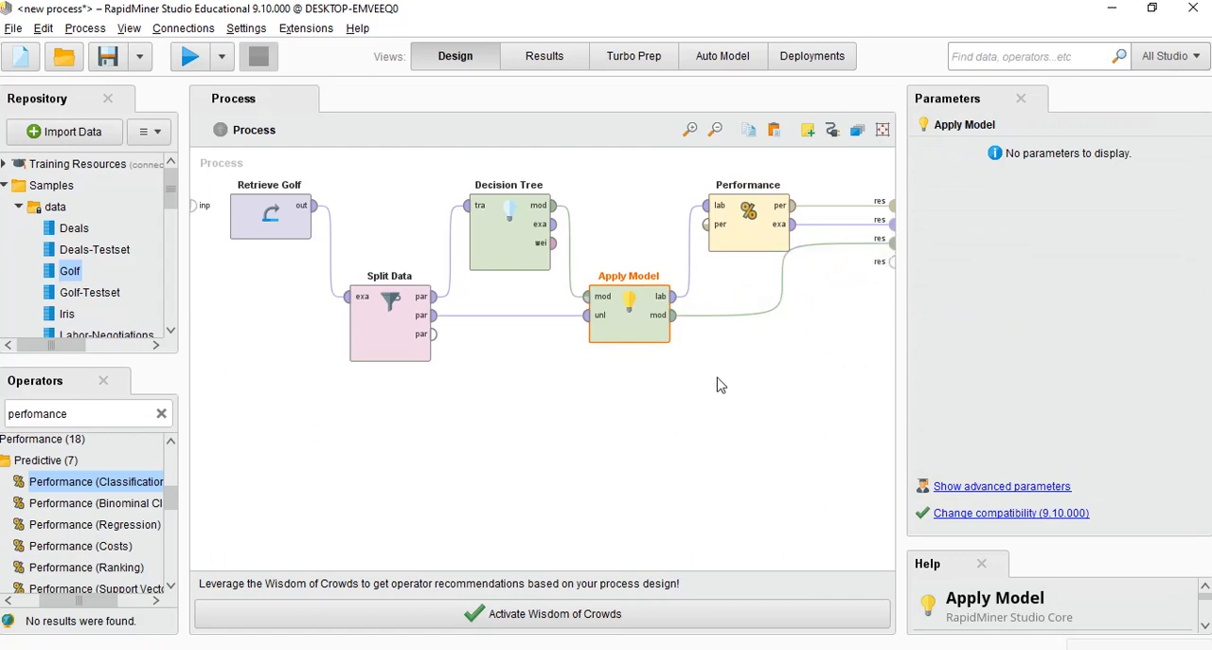
# Run the process and look through the resulting decision tree, the predictions of the example set and the performance's accuracy table
pyautogui.click(190, 57)
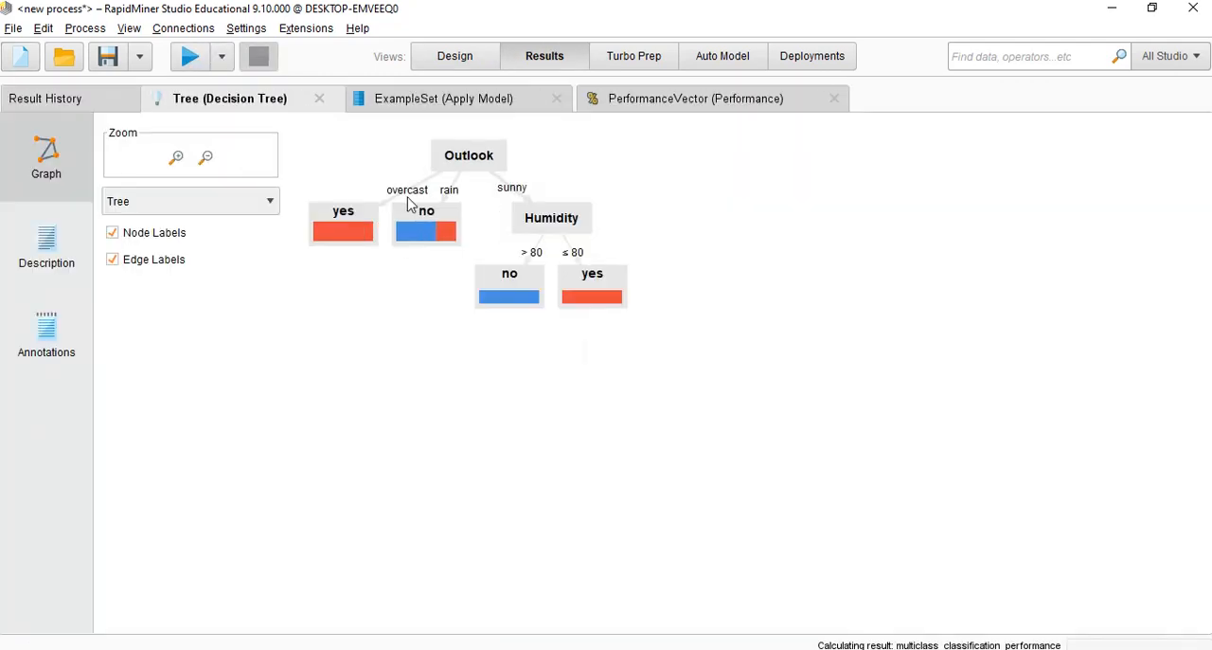
pyautogui.click(400, 106)
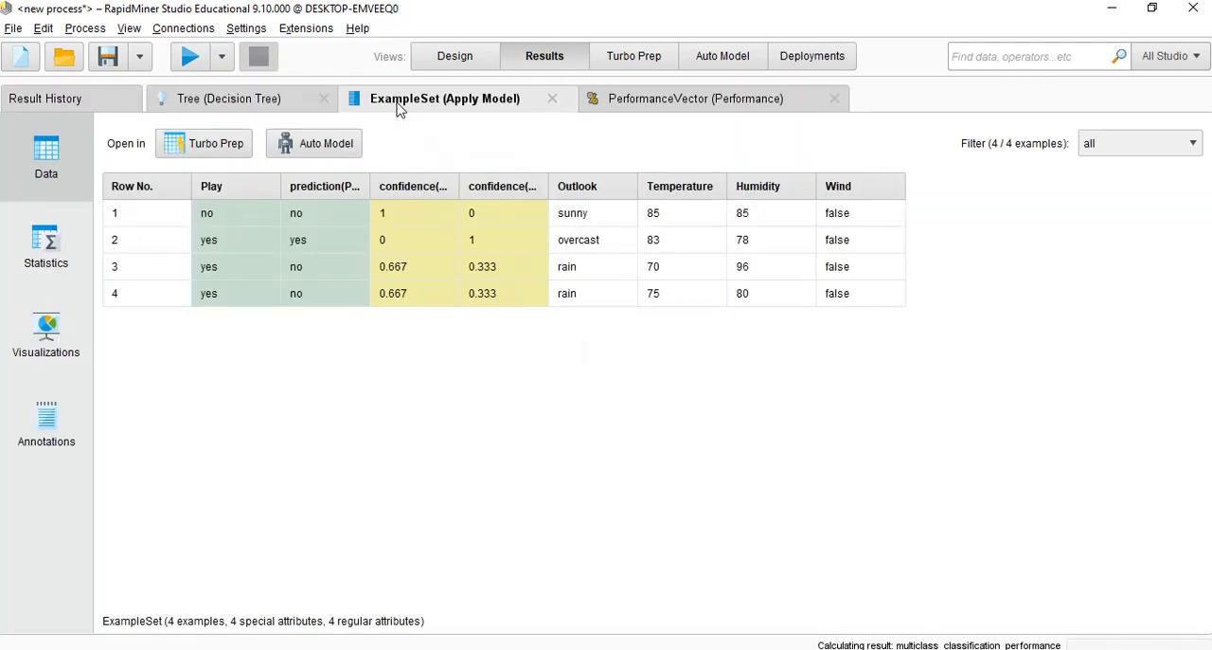
pyautogui.click(237, 98)
pyautogui.click(650, 106)
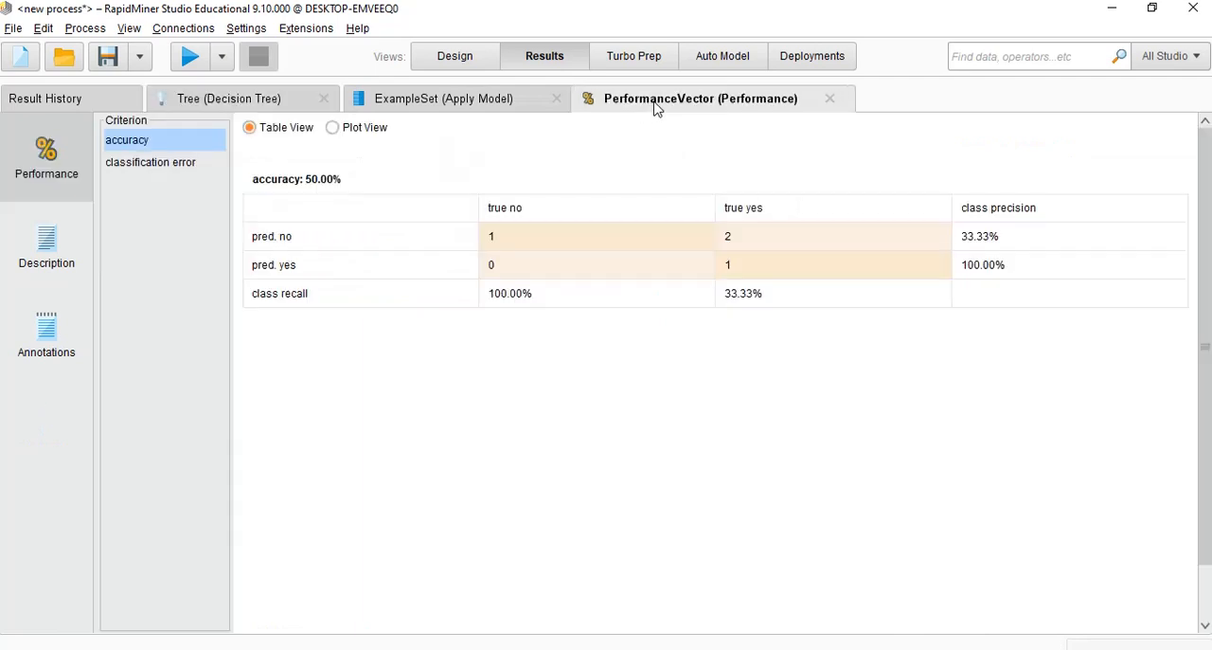
pyautogui.click(517, 99)
pyautogui.click(247, 100)
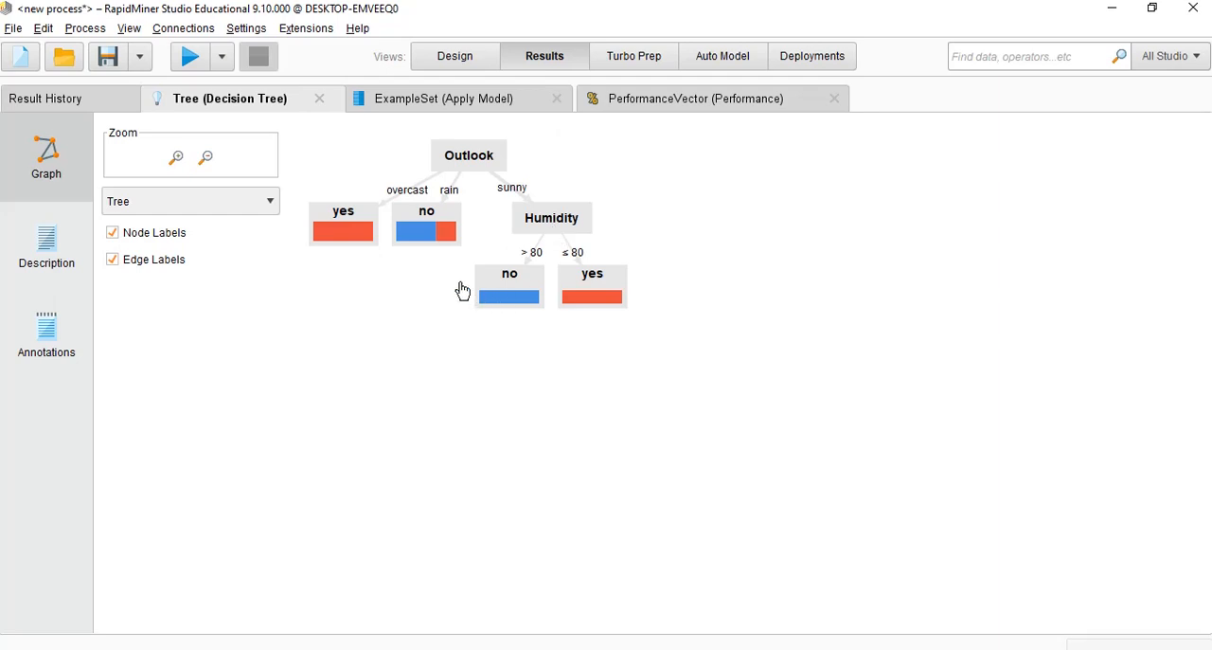
pyautogui.click(426, 105)
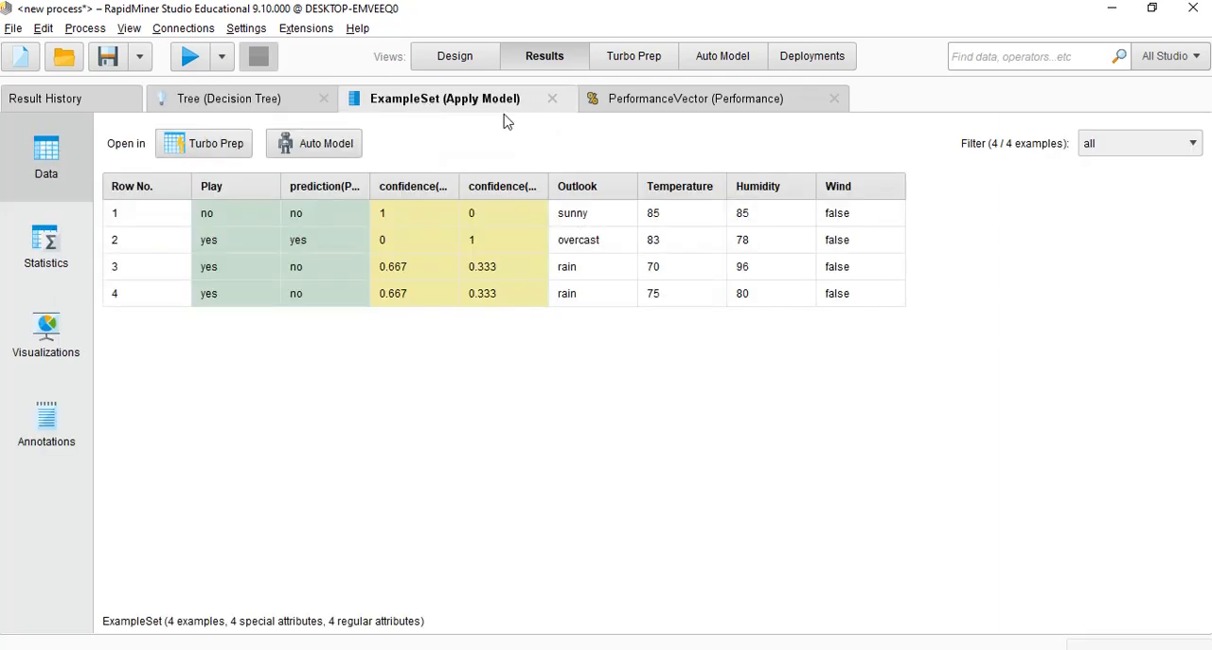
pyautogui.click(674, 110)
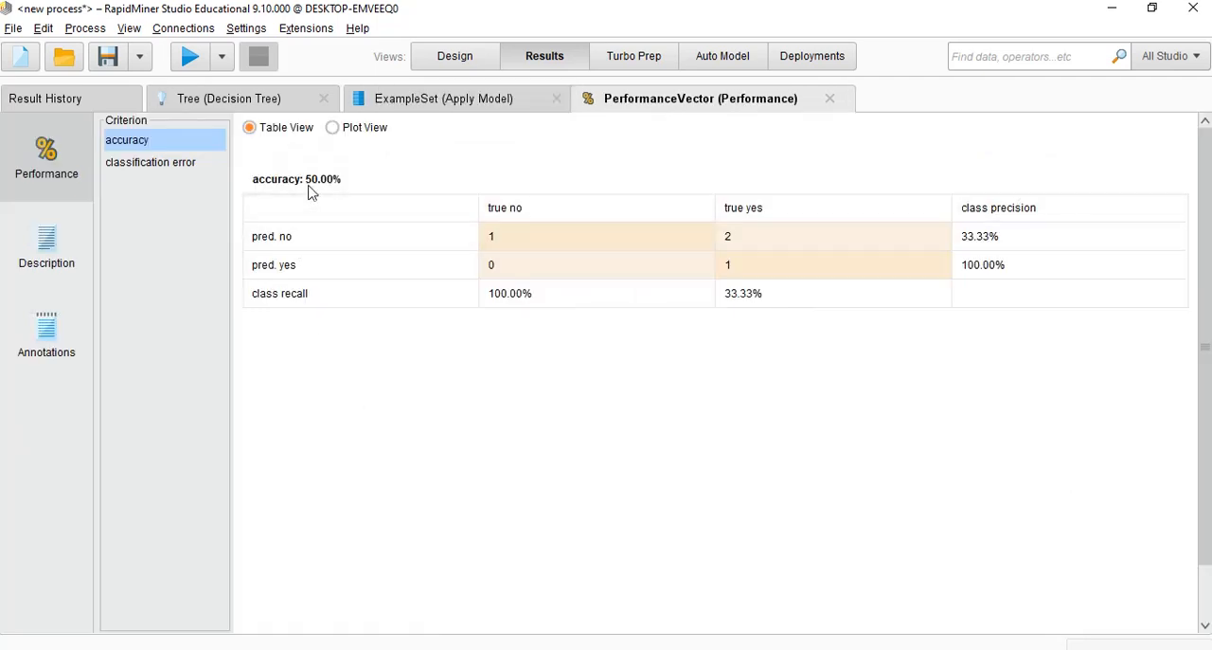
# Review the performance's classification error table and the decision tree result, and return to the process design
pyautogui.click(174, 163)
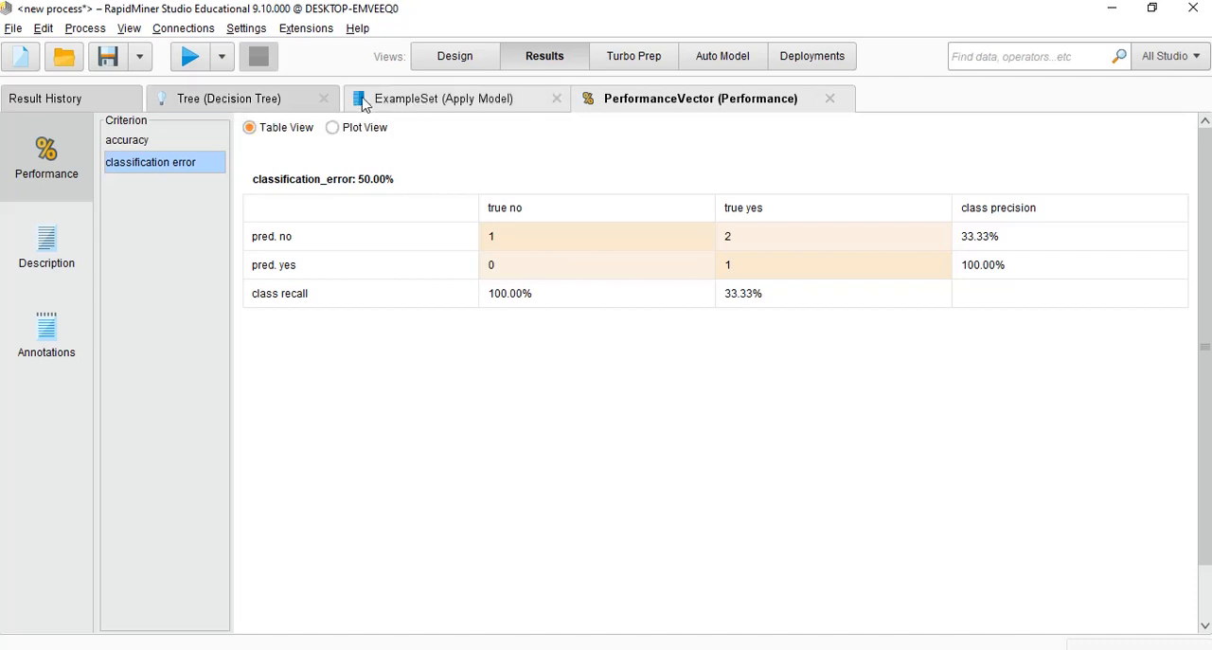
pyautogui.click(257, 99)
pyautogui.click(452, 54)
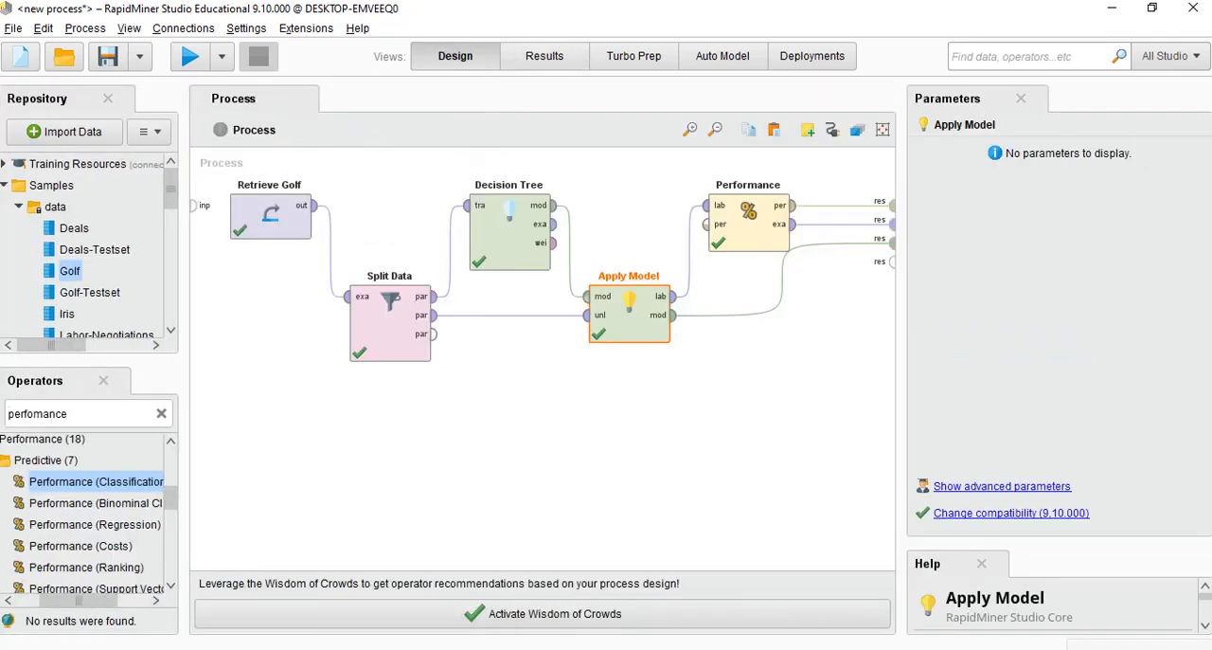
# Turn off pruning and prepruning for the Decision Tree operator and set its criterion to information_gain
pyautogui.click(501, 251)
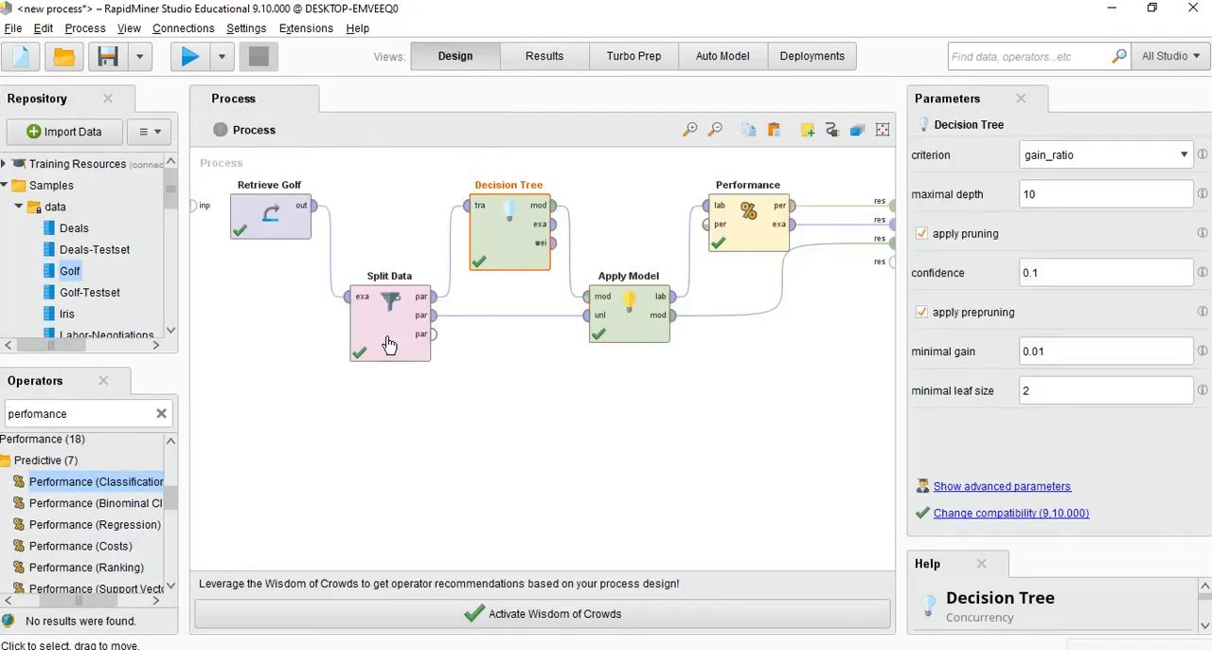
pyautogui.click(403, 331)
pyautogui.click(497, 251)
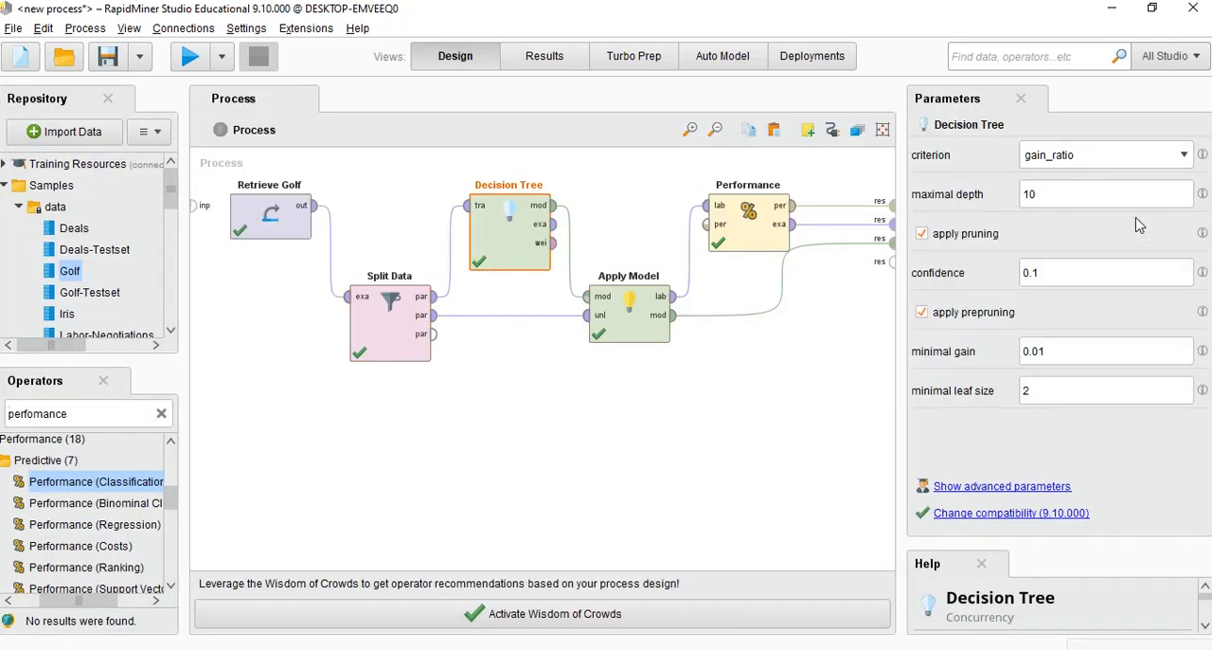
pyautogui.click(923, 234)
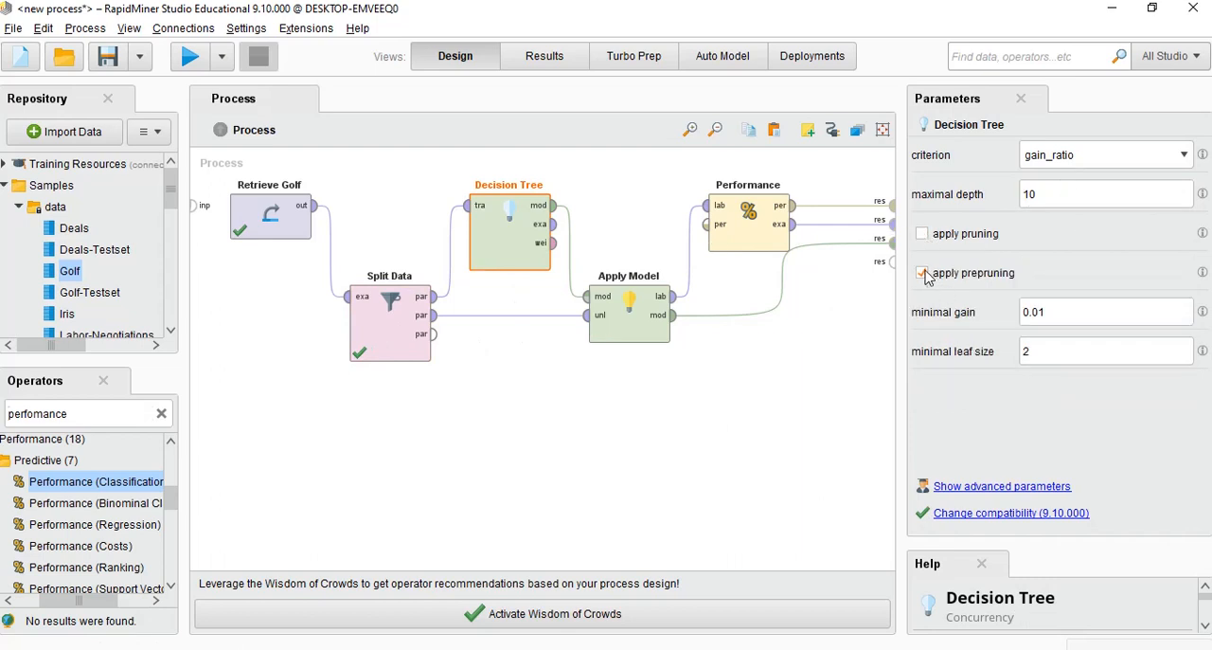
pyautogui.click(923, 273)
pyautogui.click(923, 234)
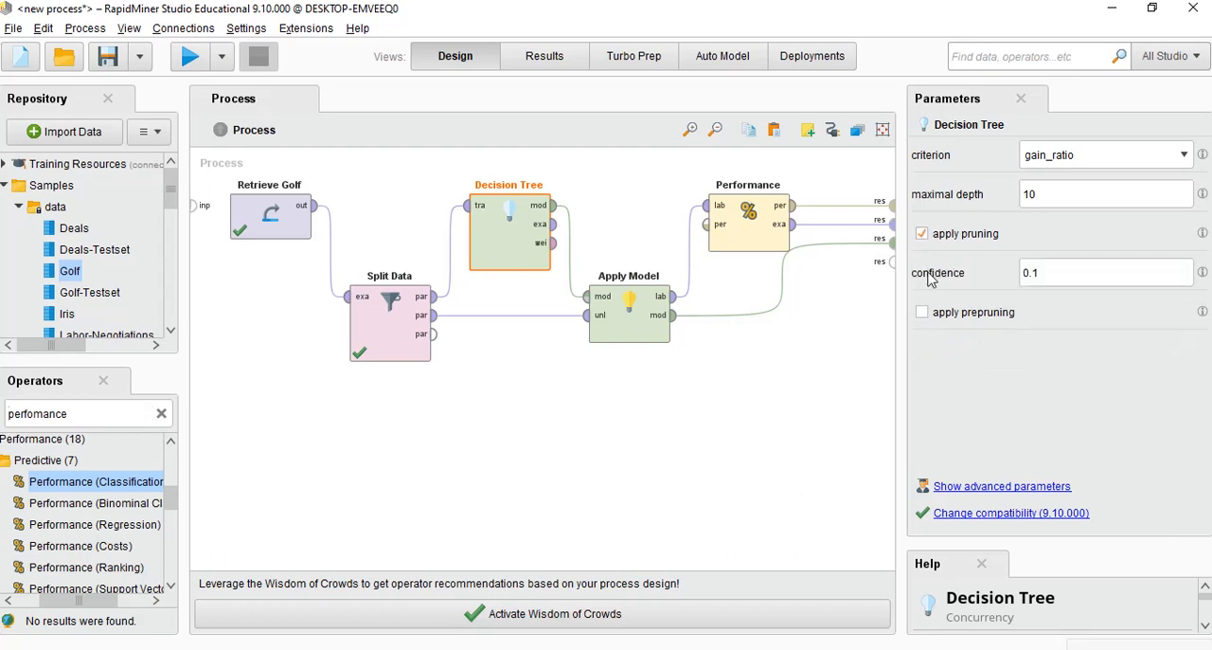
pyautogui.click(923, 313)
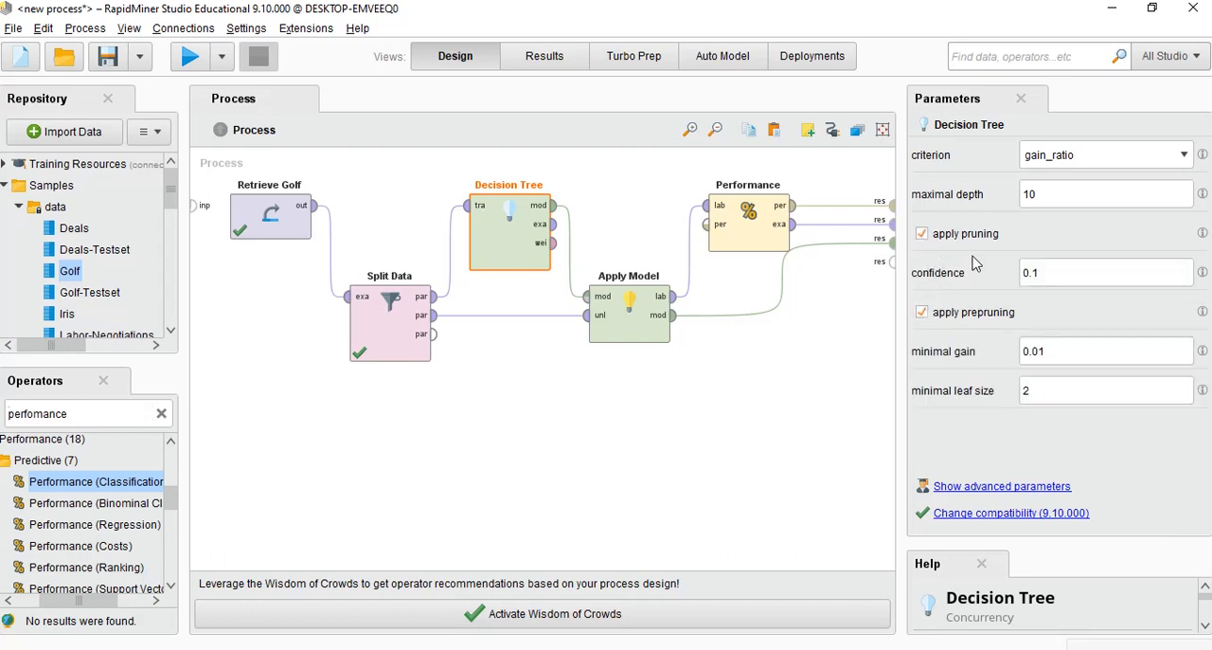
pyautogui.click(922, 312)
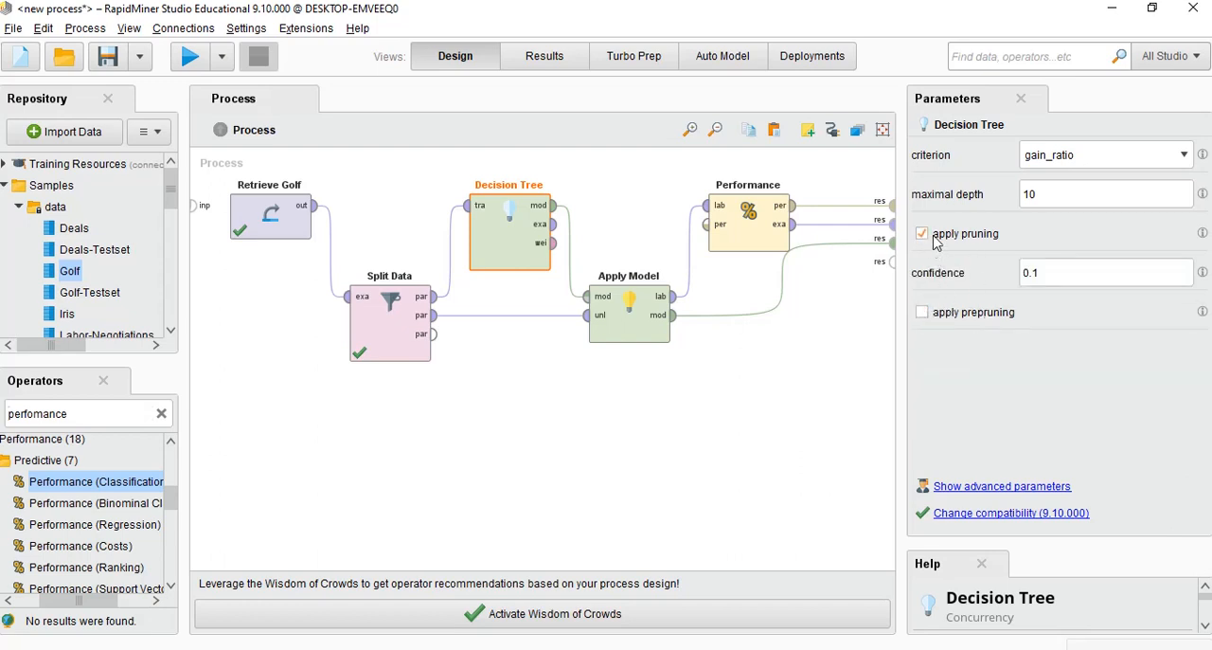
pyautogui.click(922, 234)
pyautogui.click(1185, 156)
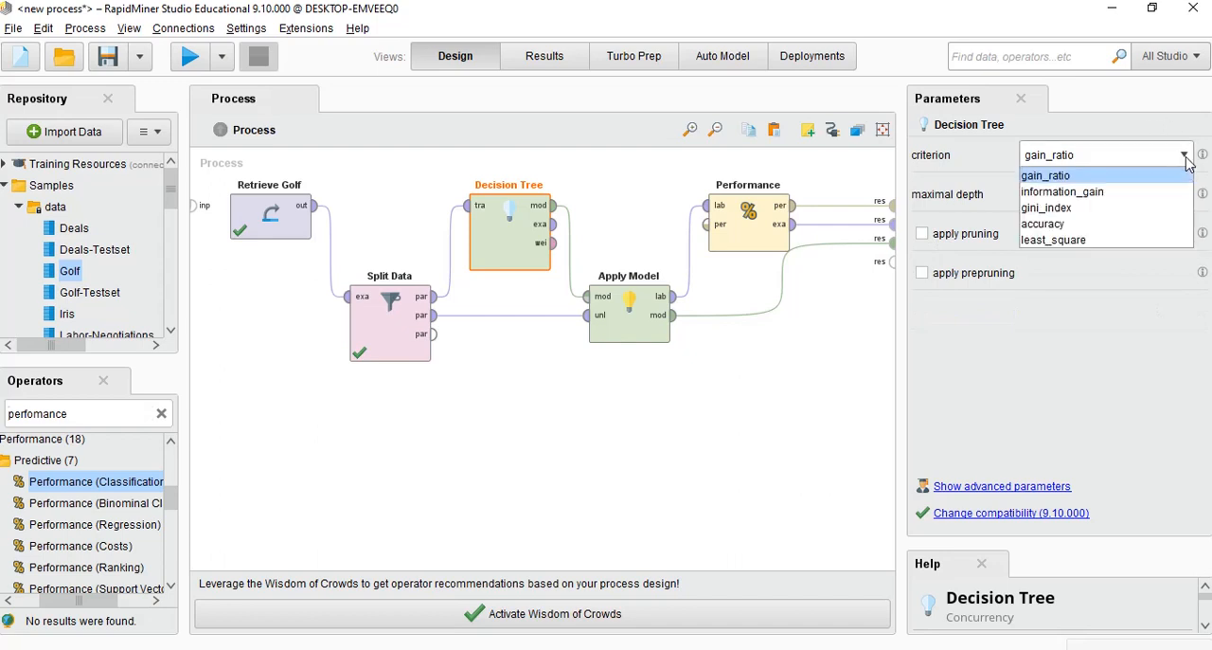
pyautogui.click(1057, 190)
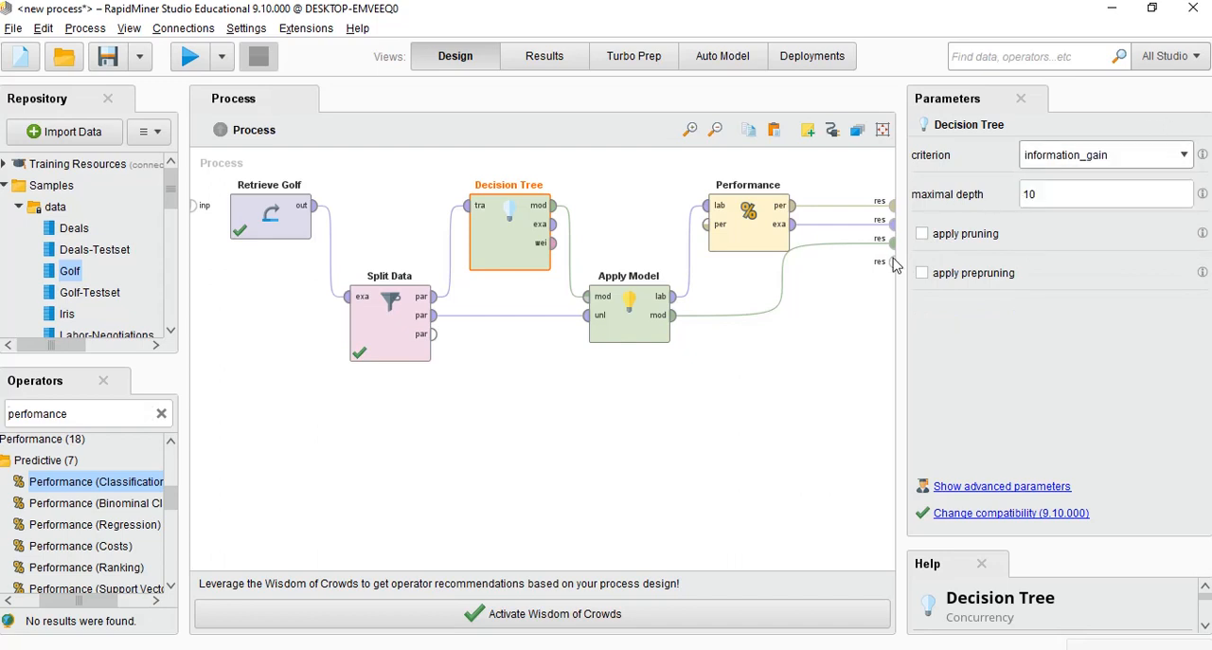
# Rerun the process and examine the performance's accuracy and classification error tables
pyautogui.click(644, 312)
pyautogui.click(756, 230)
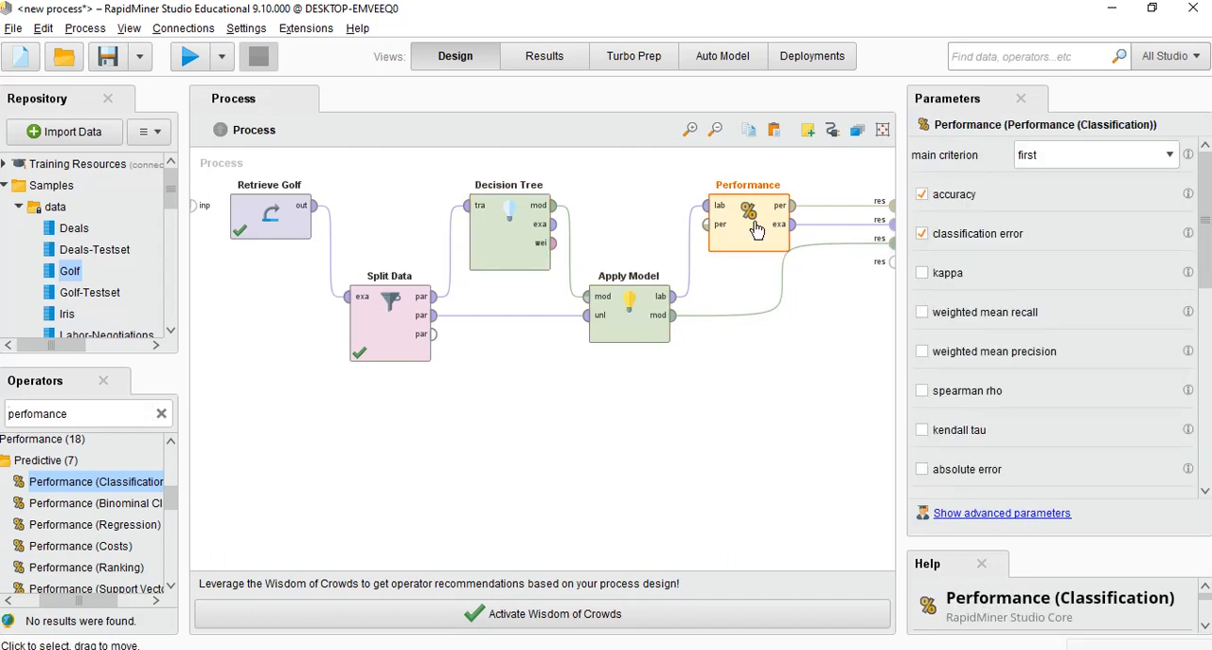
pyautogui.click(391, 326)
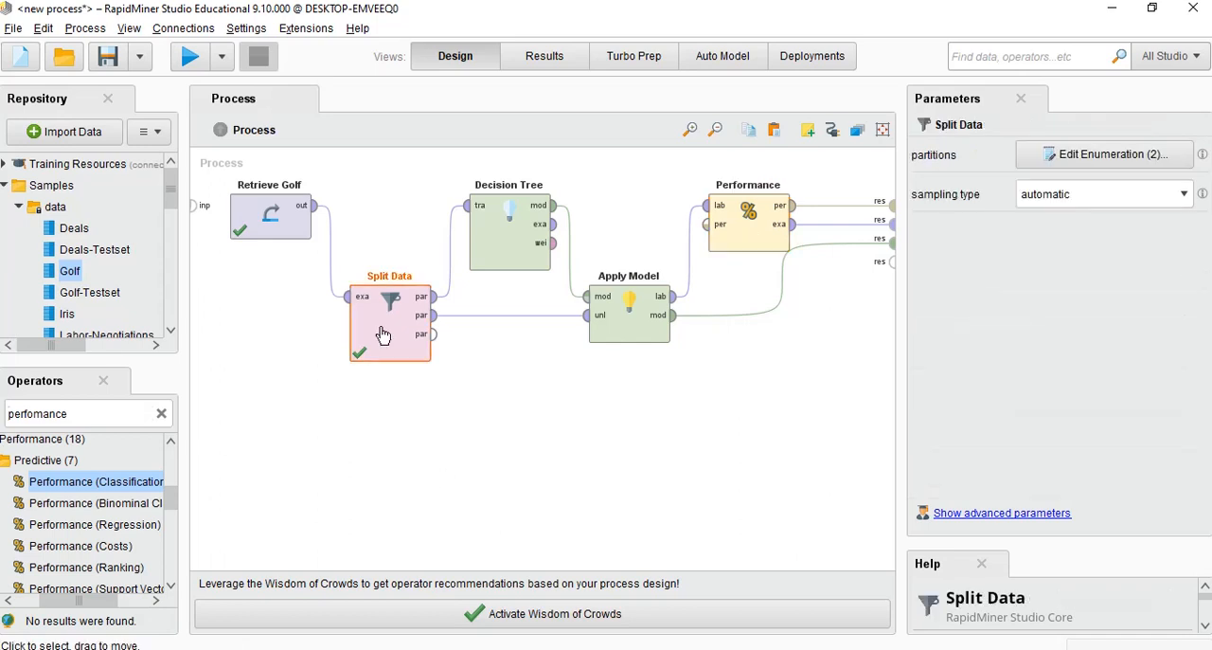
pyautogui.click(182, 59)
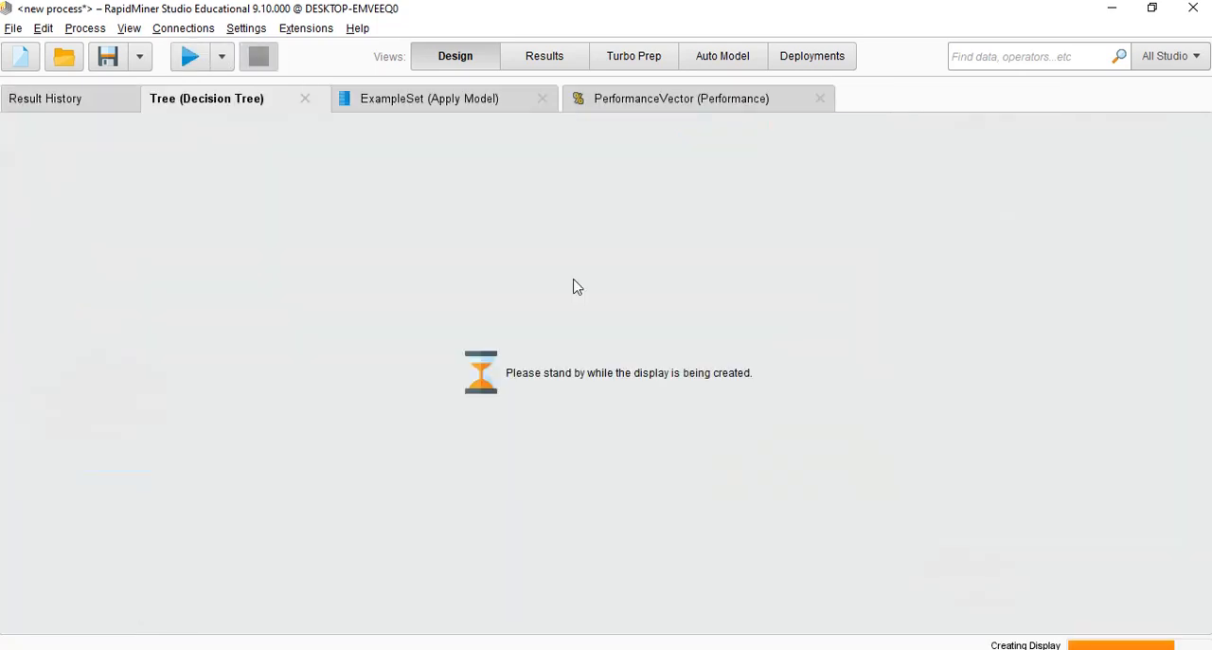
pyautogui.click(627, 104)
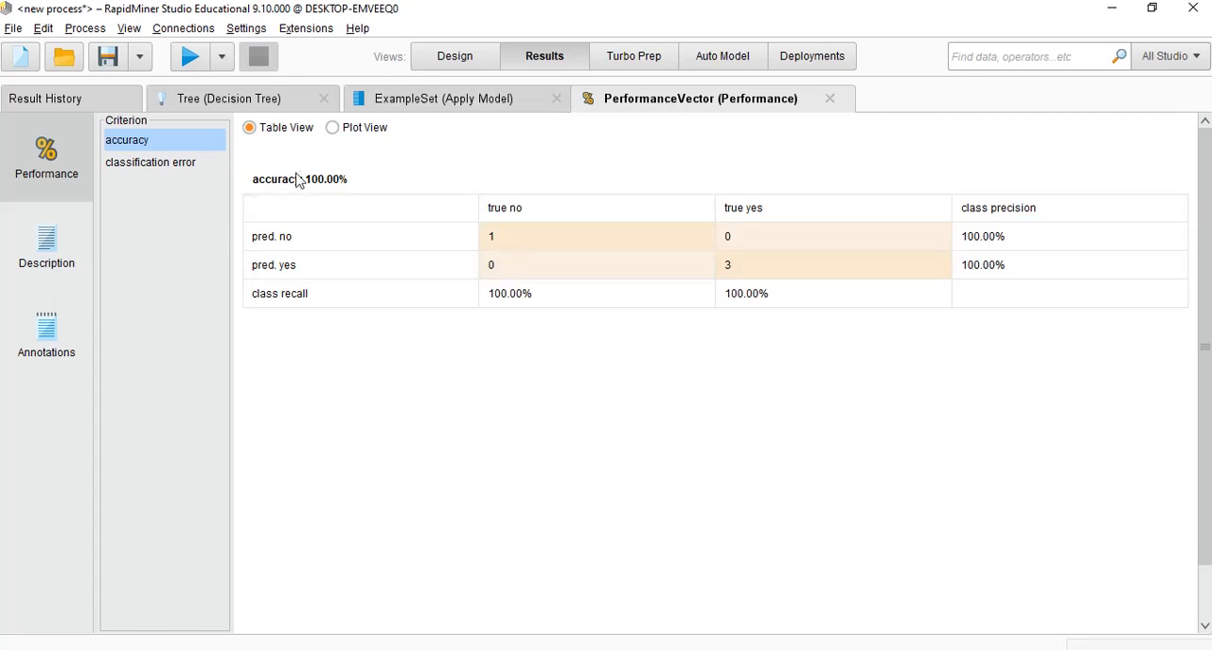
pyautogui.click(175, 164)
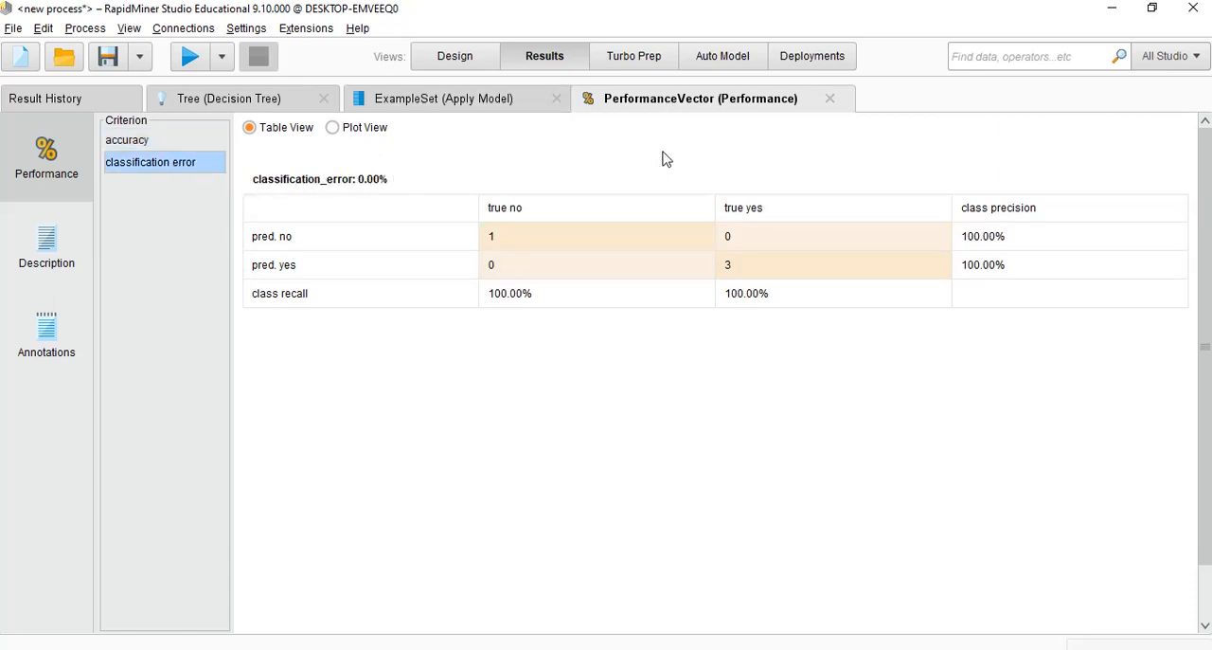
# Examine the rerun's example set and the decision tree graph, comparing the tree with the performance results
pyautogui.click(500, 102)
pyautogui.click(237, 102)
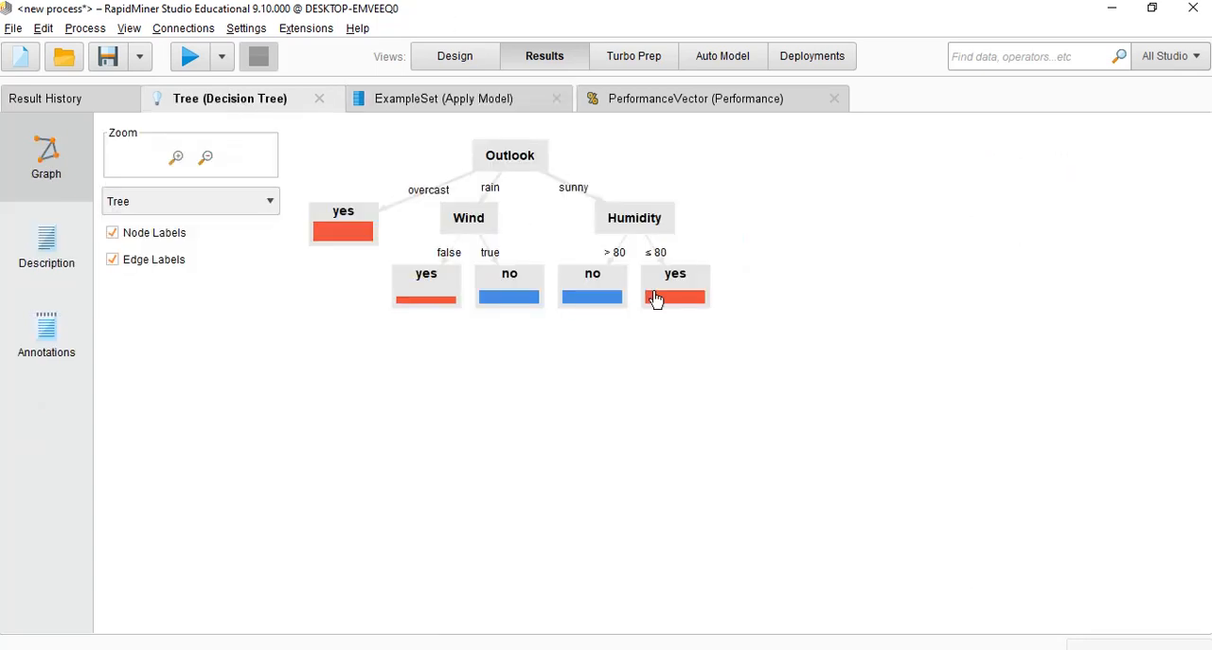
pyautogui.moveTo(657, 298)
pyautogui.click(627, 104)
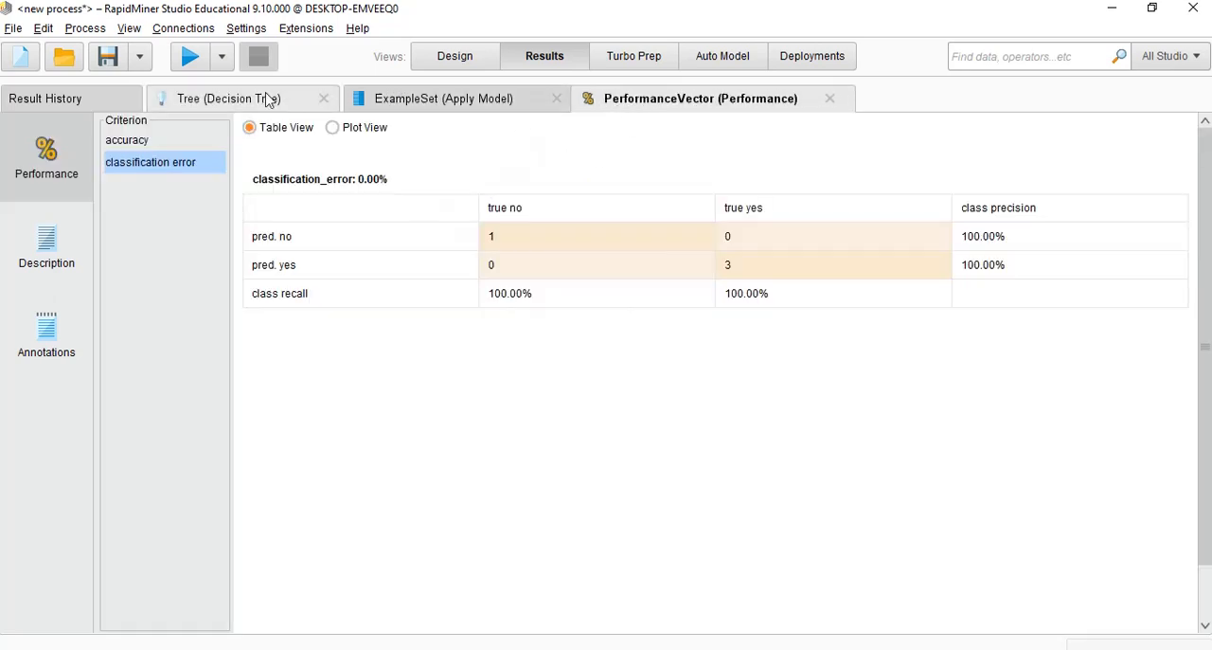
pyautogui.click(228, 98)
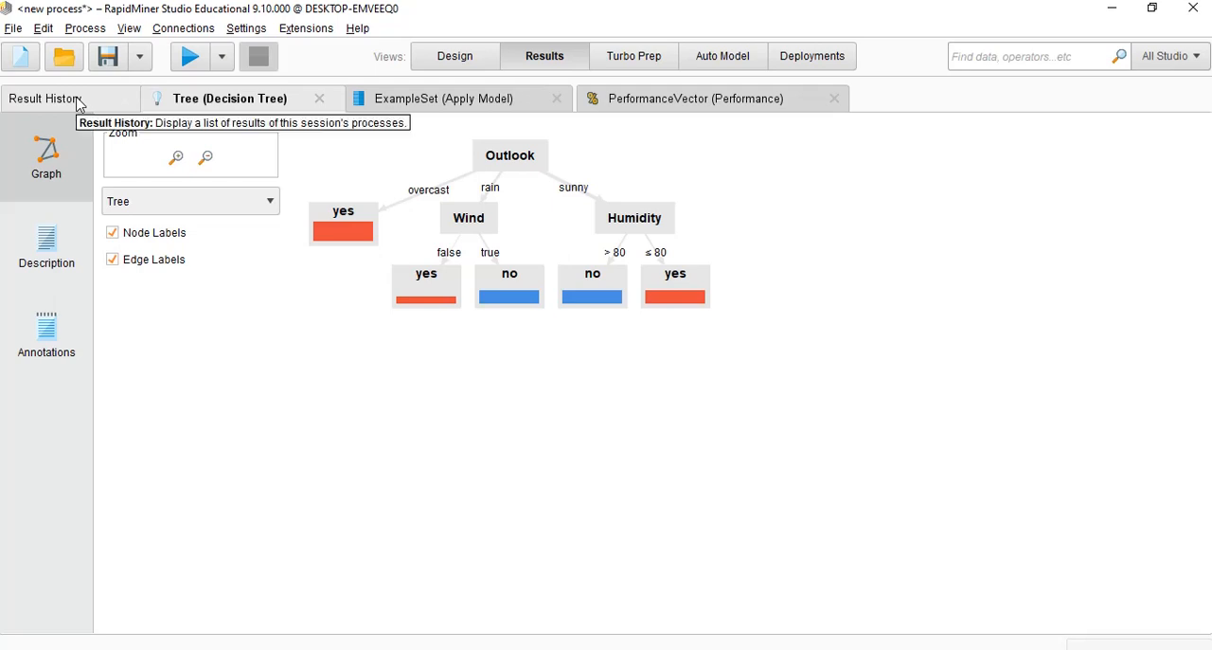
# Empty the process by deleting Split Data, Decision Tree, Apply Model, Performance and Retrieve Golf
pyautogui.click(455, 56)
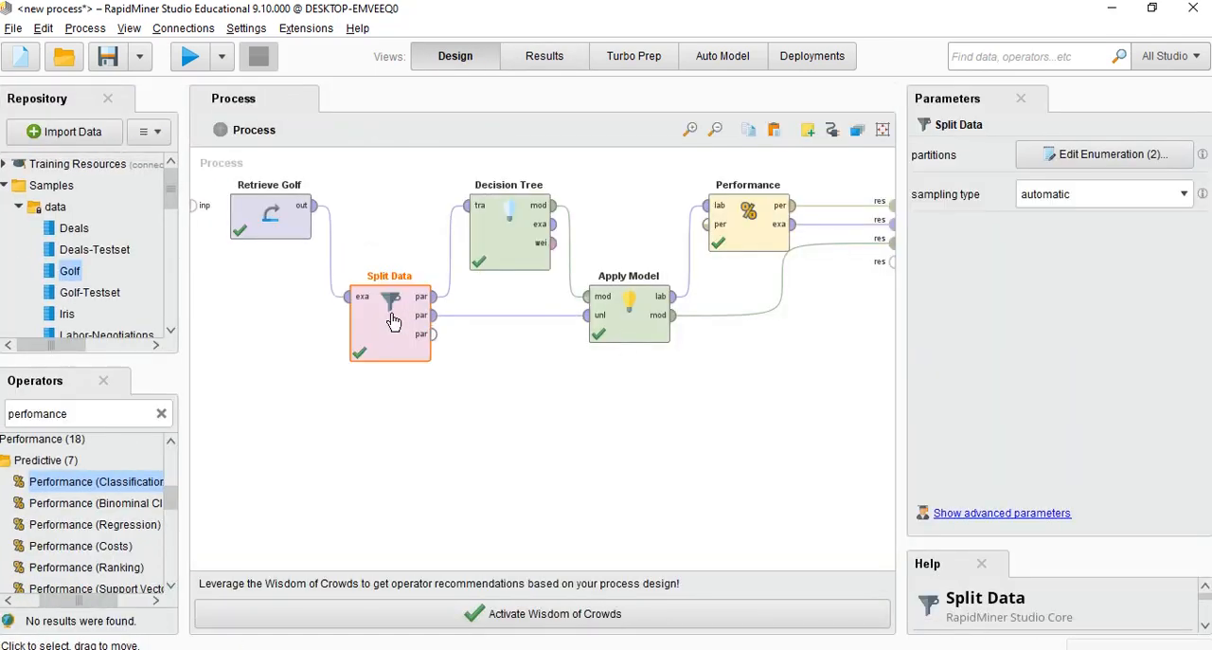
pyautogui.press('Delete')
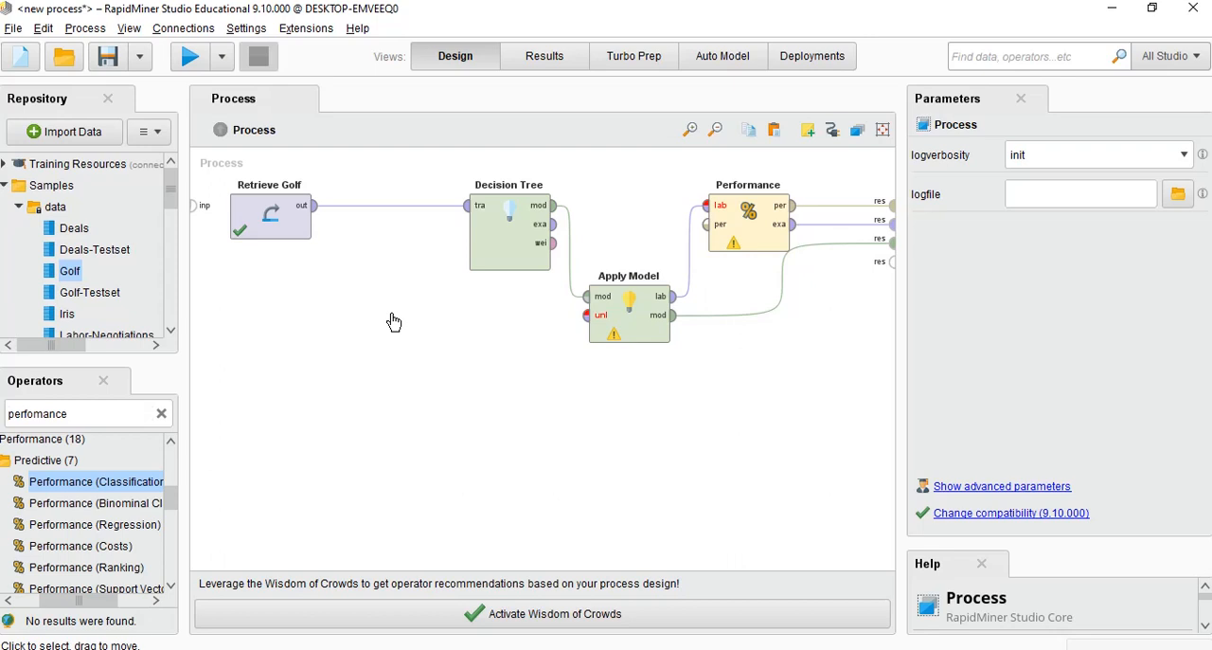
pyautogui.click(487, 244)
pyautogui.press('Delete')
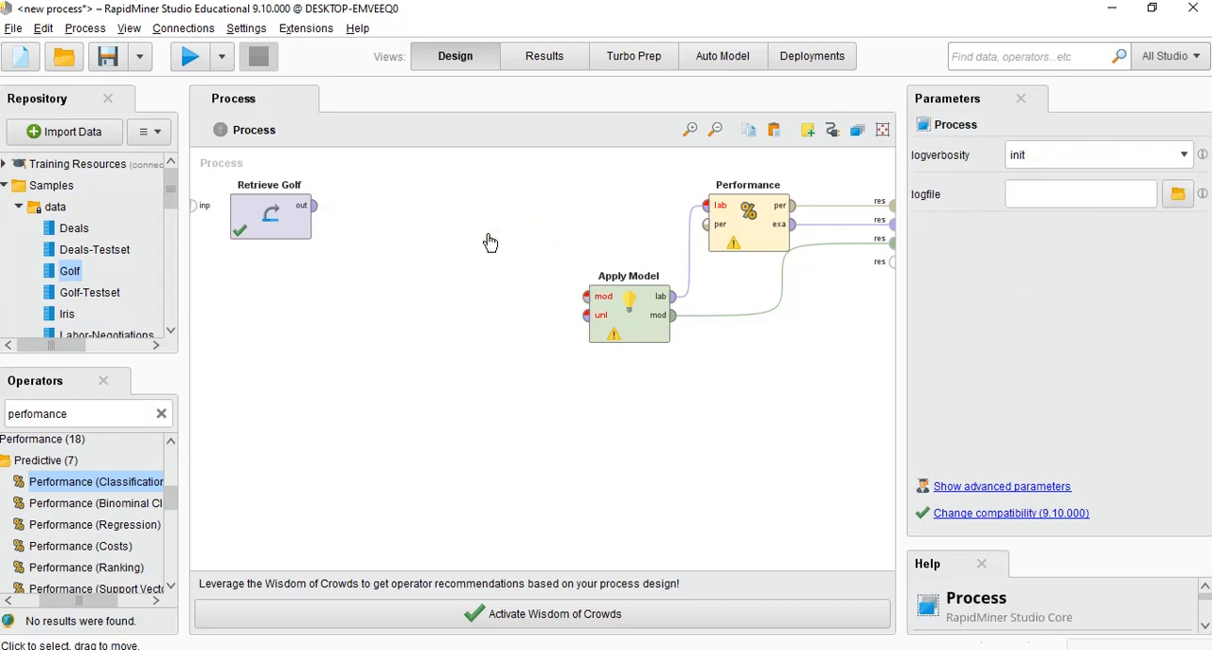
pyautogui.click(625, 320)
pyautogui.press('Delete')
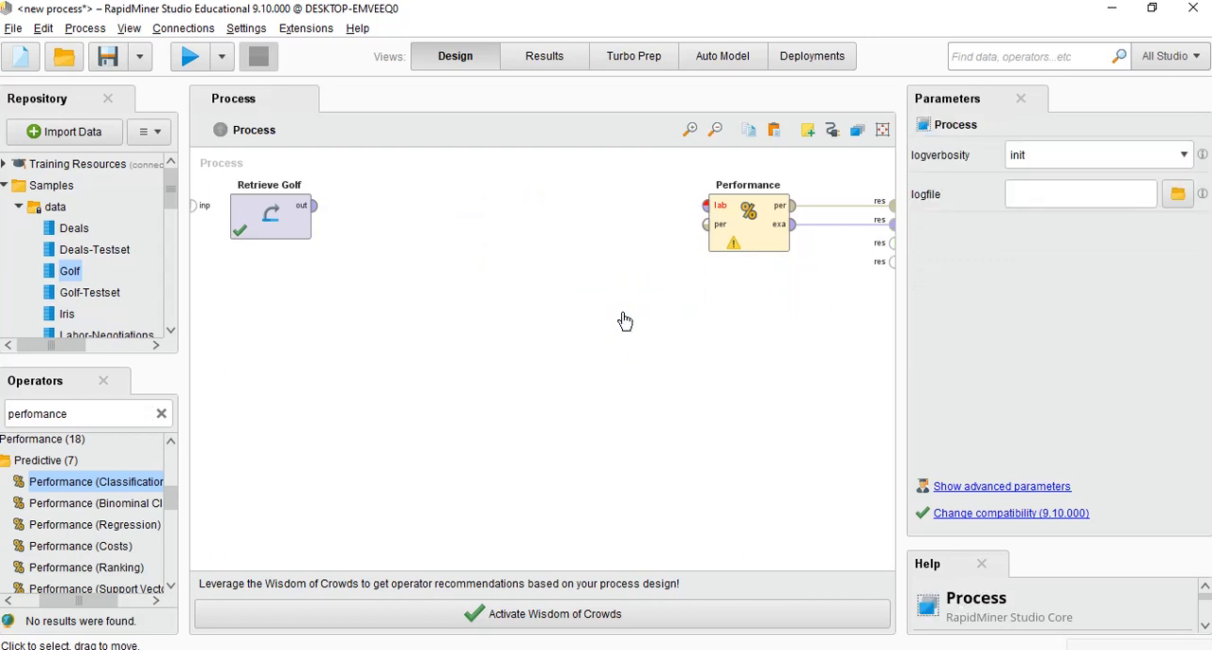
pyautogui.click(736, 222)
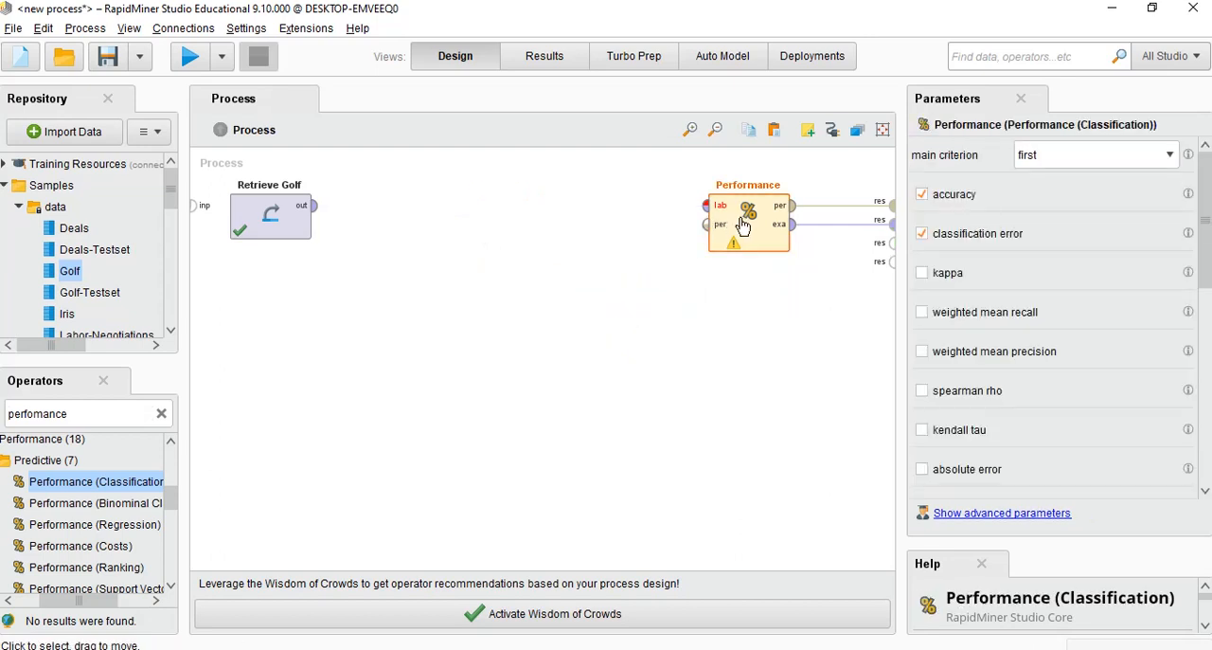
pyautogui.press('Delete')
pyautogui.click(255, 230)
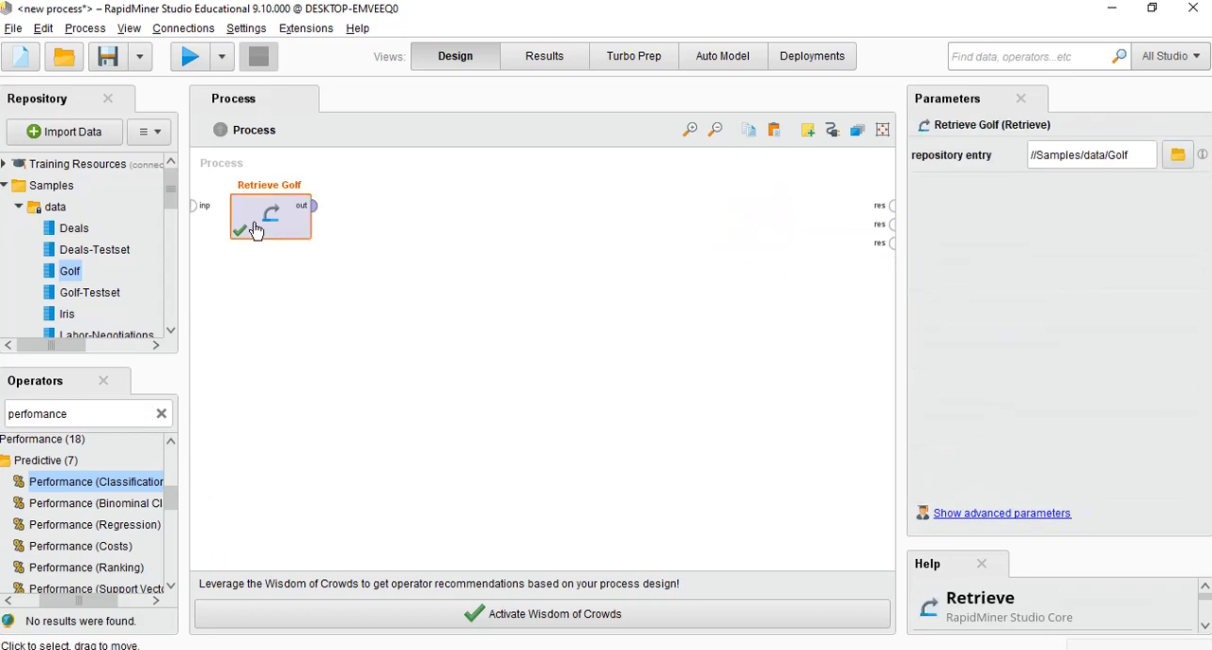
pyautogui.press('Delete')
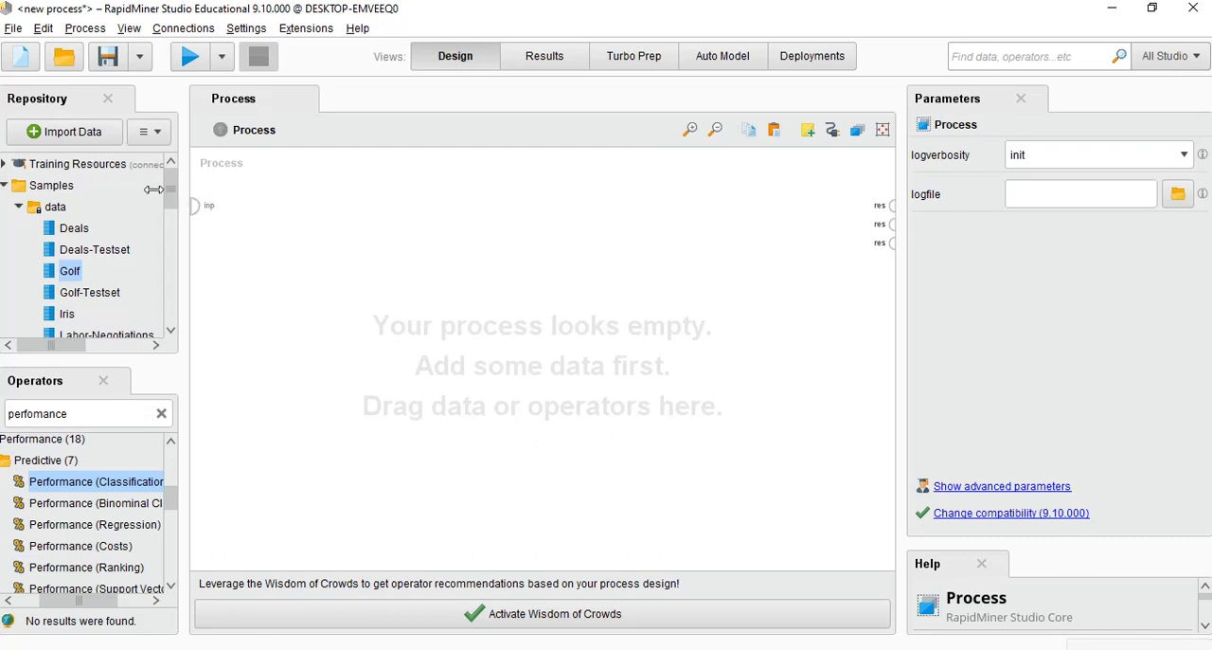
# Add the Iris sample data set to the empty process
pyautogui.scroll(-3, 171, 195)
pyautogui.moveTo(68, 211); pyautogui.dragTo(302, 231)
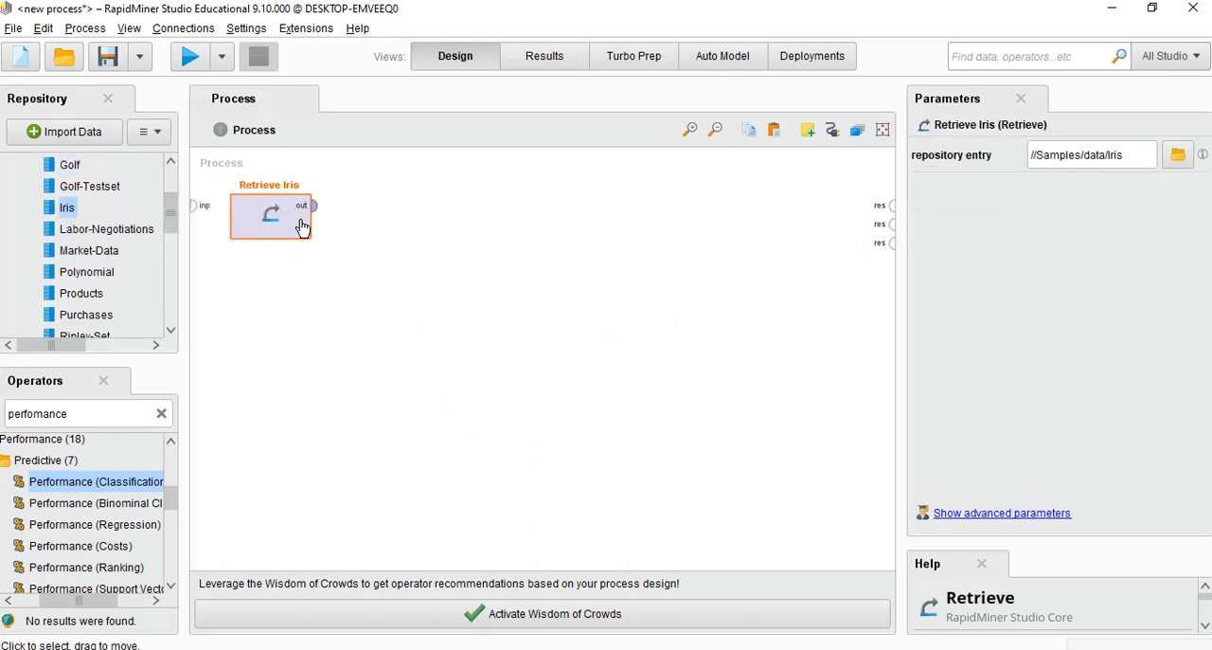
# Search the operators for clustering and place the k-Means operator beside Retrieve Iris
pyautogui.doubleClick(84, 411)
pyautogui.write('cluster')
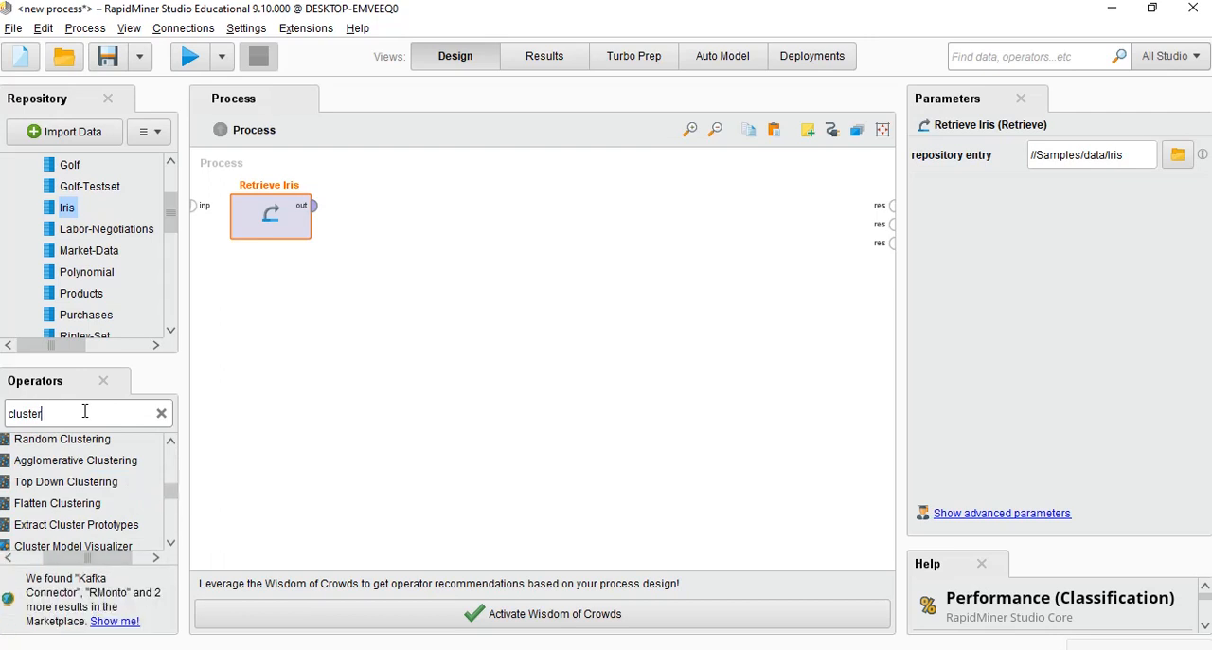
pyautogui.write('ing')
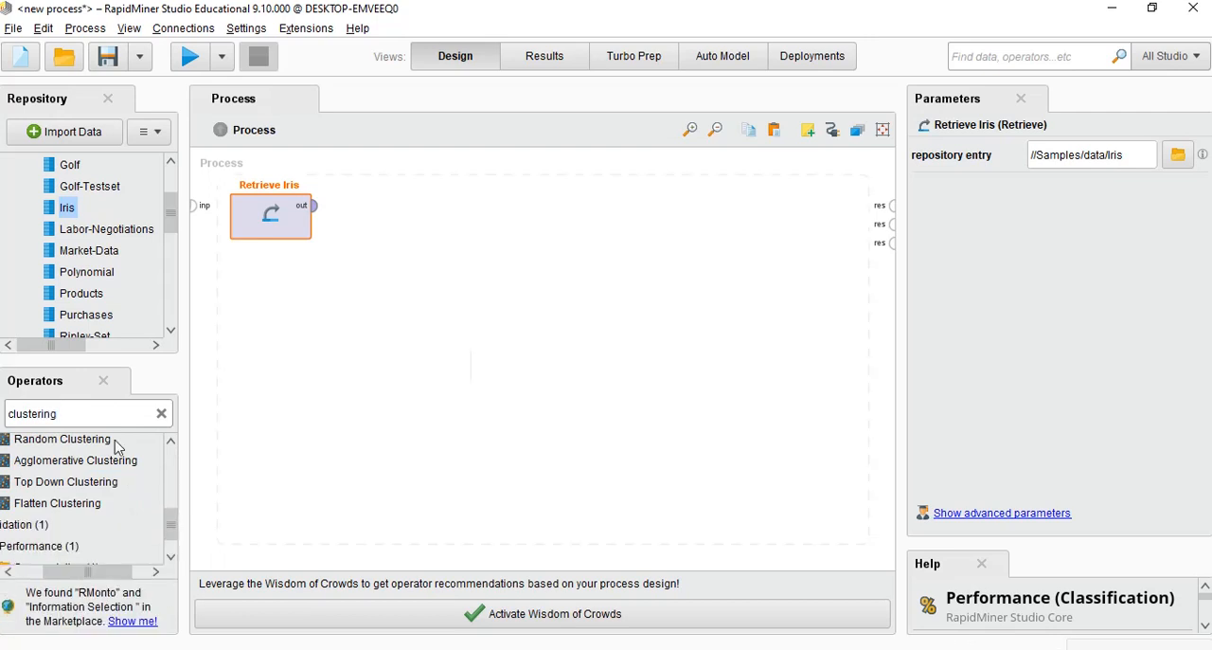
pyautogui.moveTo(113, 446); pyautogui.dragTo(112, 511)
pyautogui.scroll(1, 114, 512)
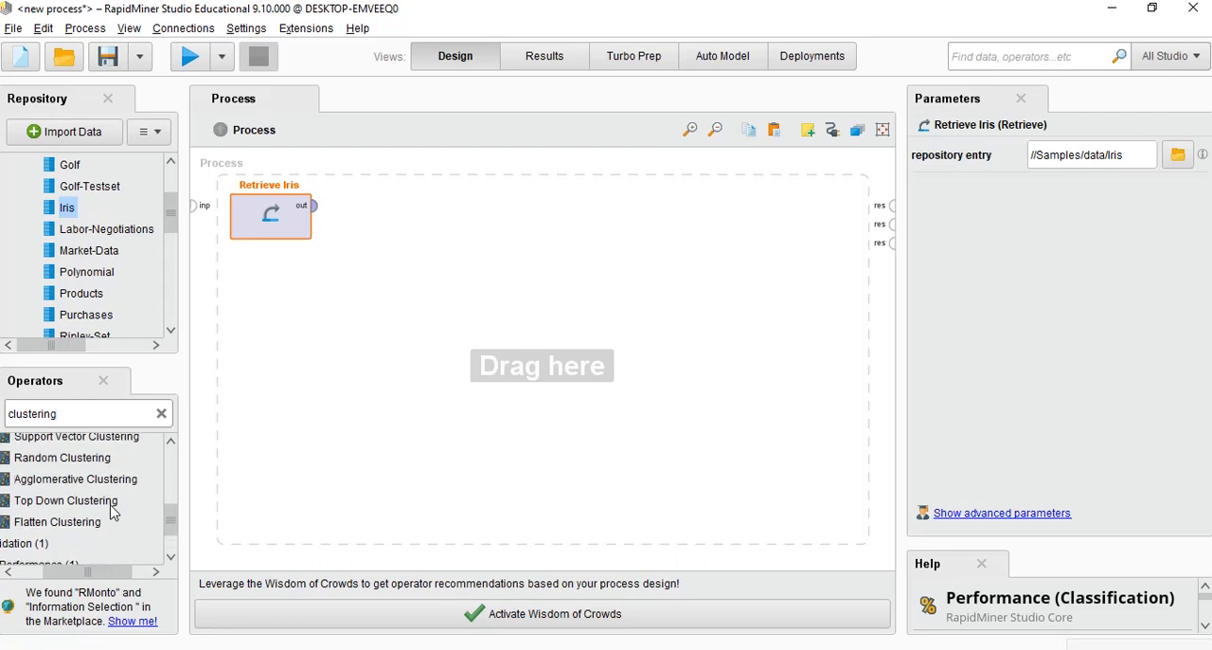
pyautogui.scroll(-1, 113, 513)
pyautogui.scroll(1, 111, 512)
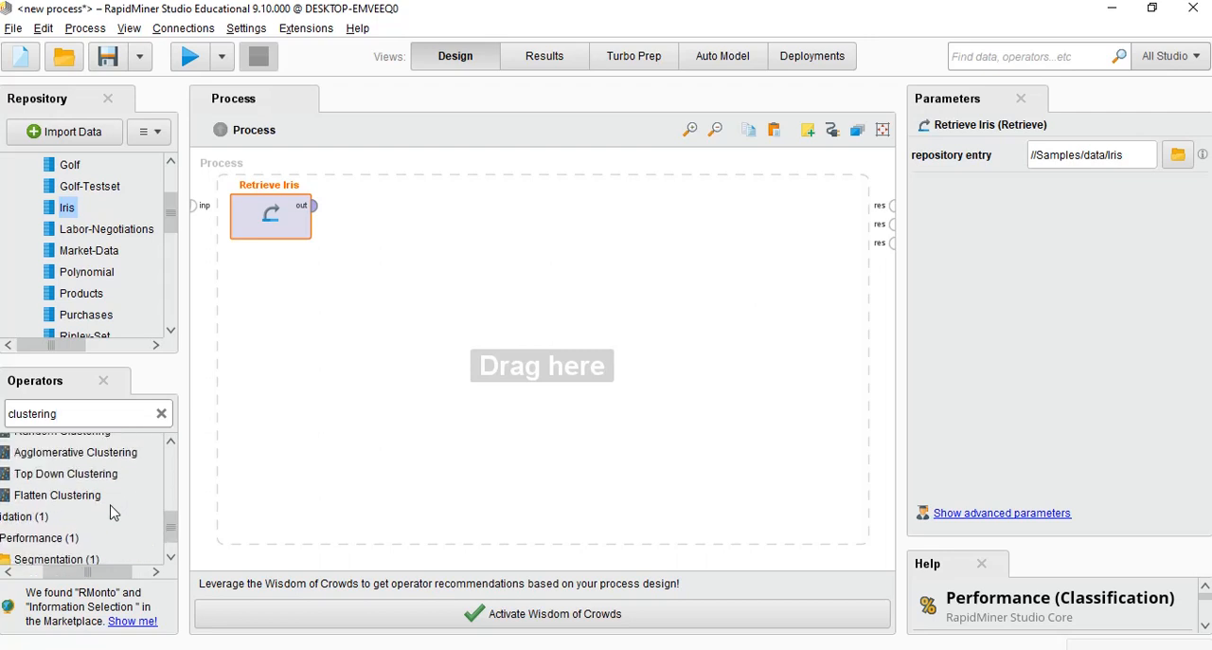
pyautogui.scroll(-1, 112, 512)
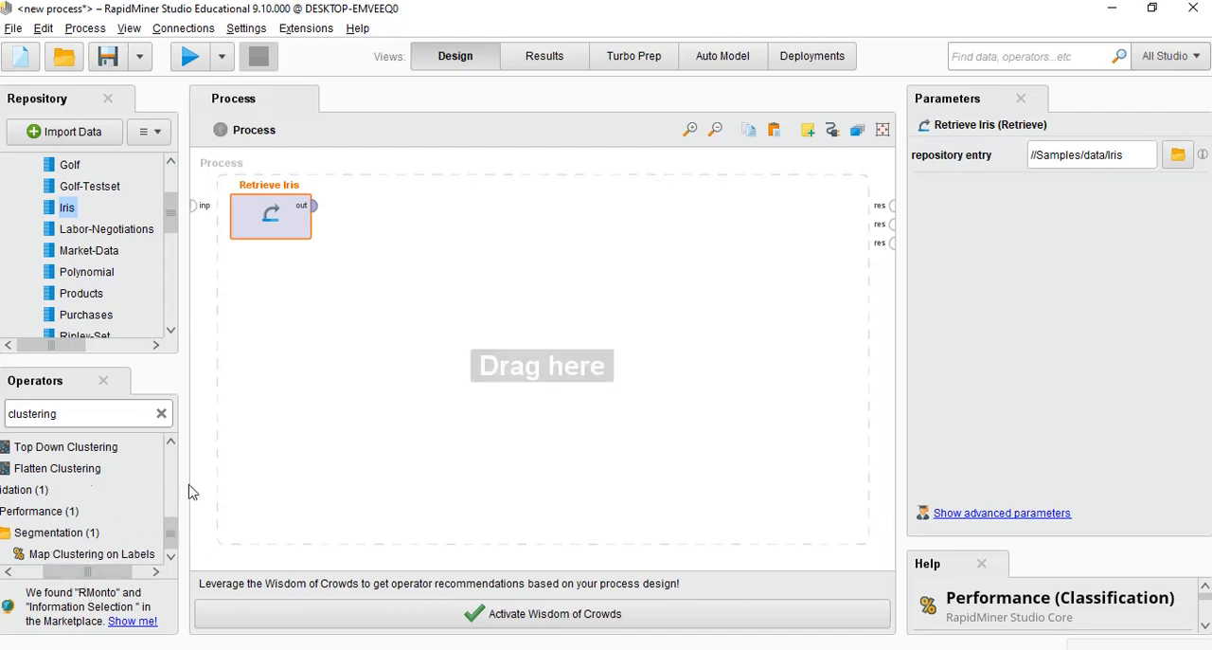
pyautogui.scroll(5, 171, 530)
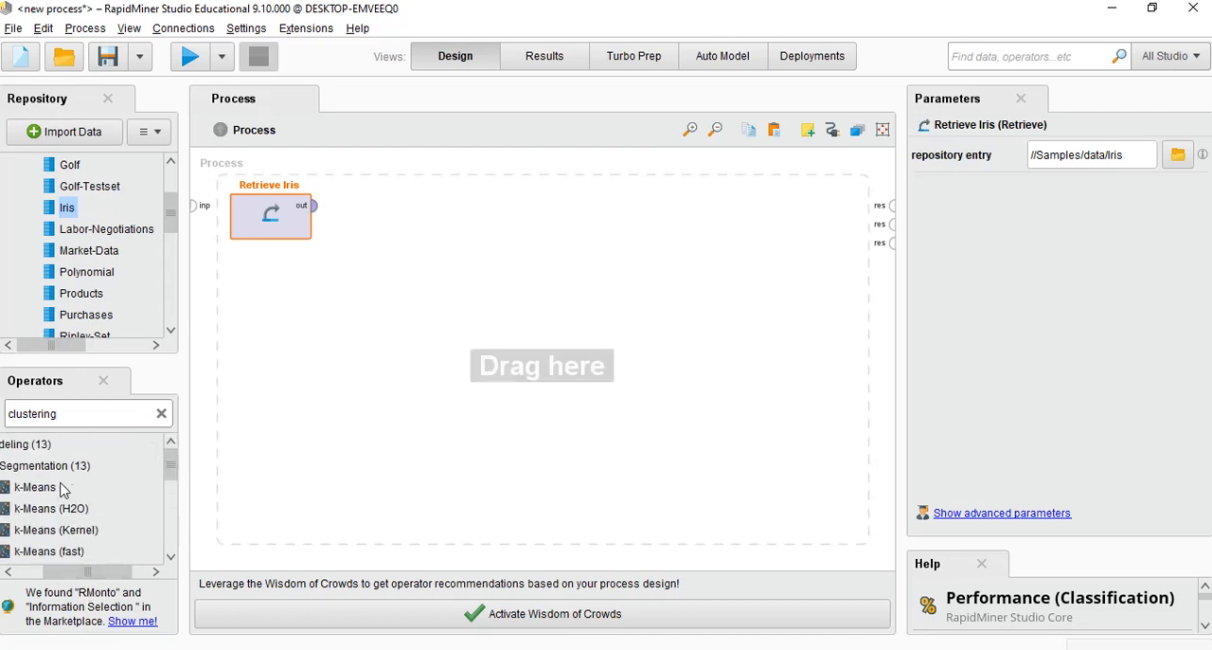
pyautogui.moveTo(30, 494); pyautogui.dragTo(472, 396)
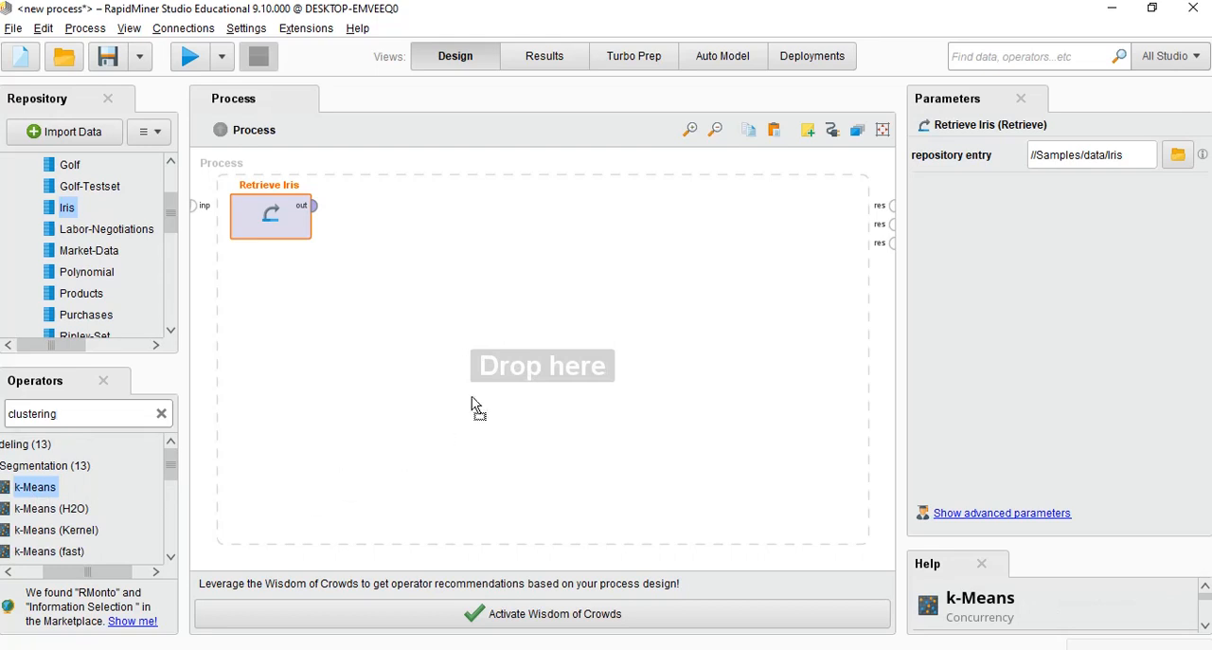
pyautogui.moveTo(471, 396); pyautogui.dragTo(432, 220)
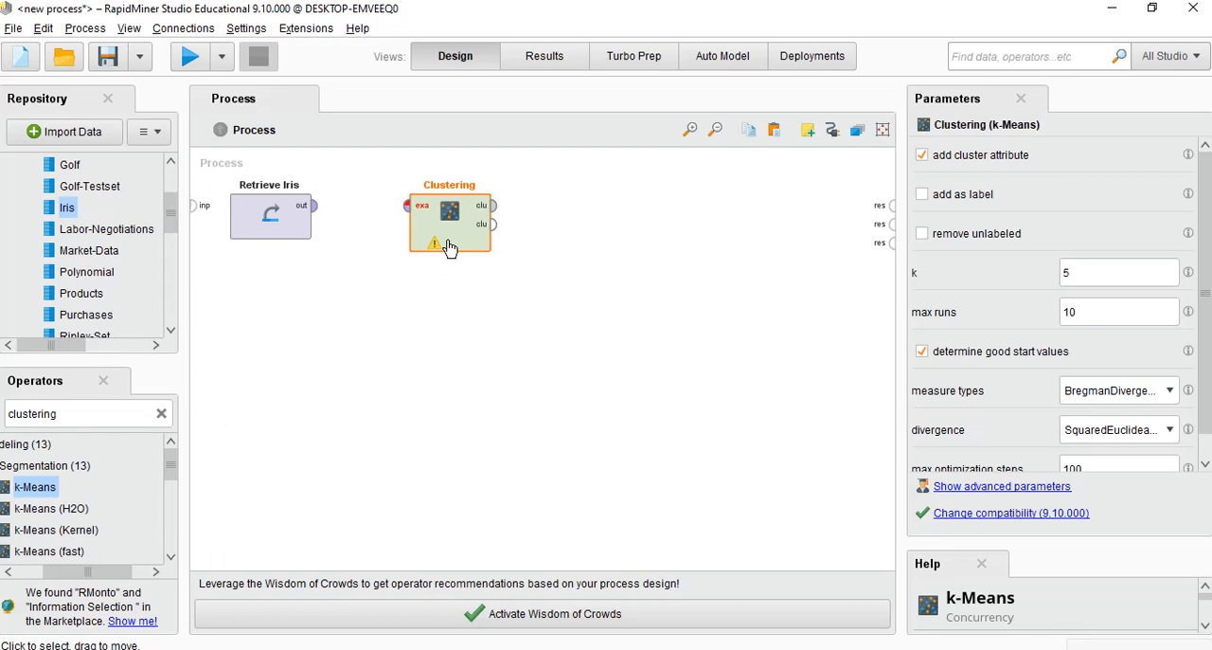
# Search the operators for performance and place the Cluster Distance Performance operator beside Clustering
pyautogui.doubleClick(83, 410)
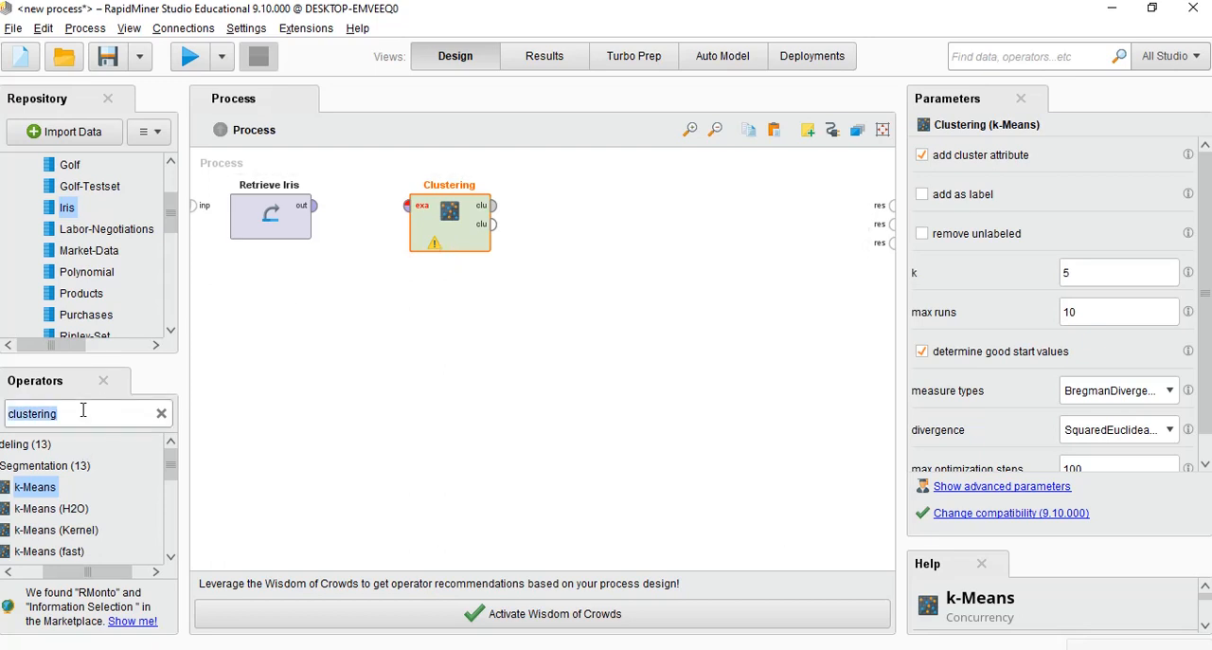
pyautogui.write('perf')
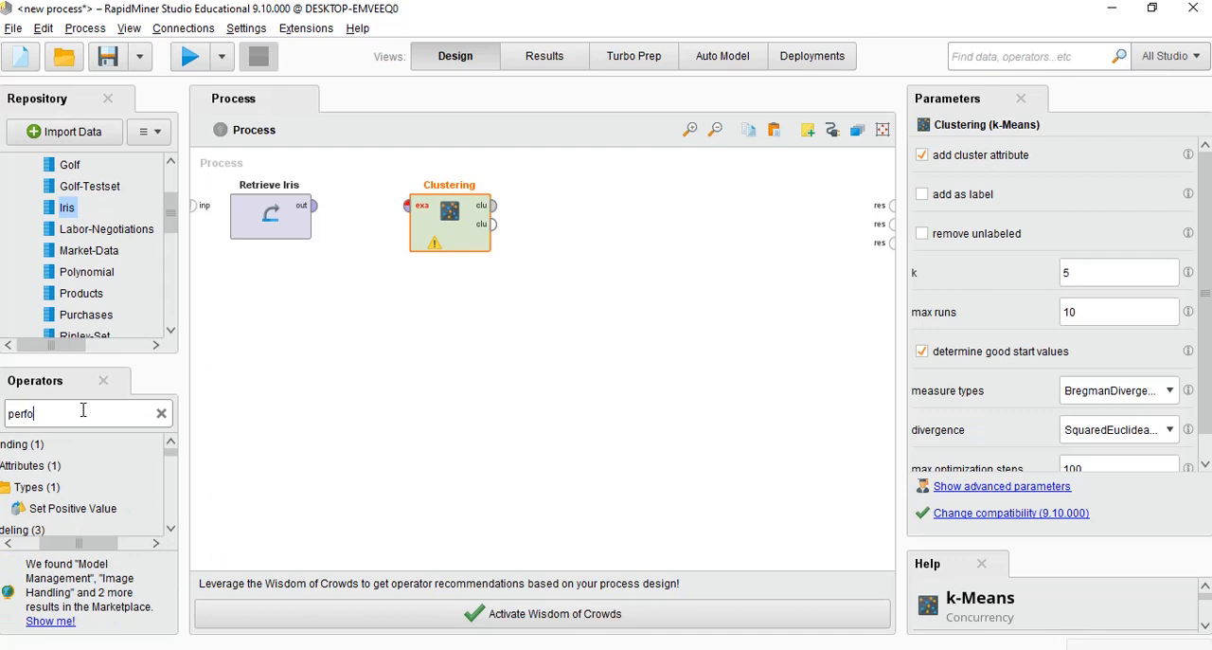
pyautogui.write('ormance')
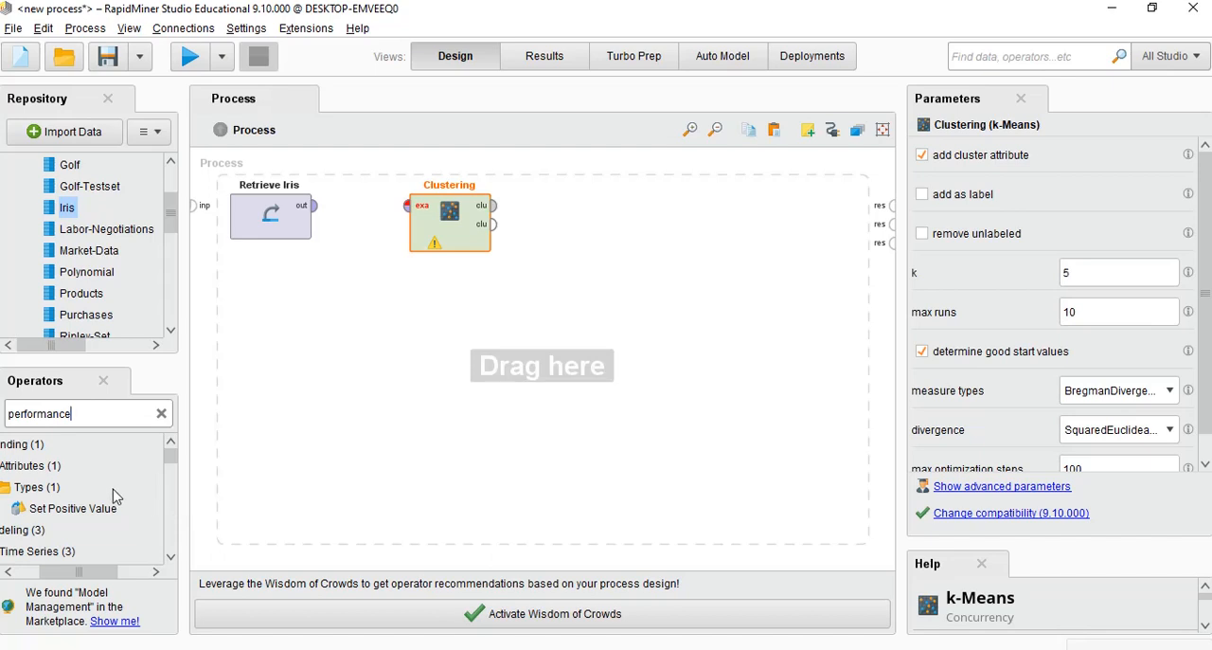
pyautogui.scroll(-8, 114, 494)
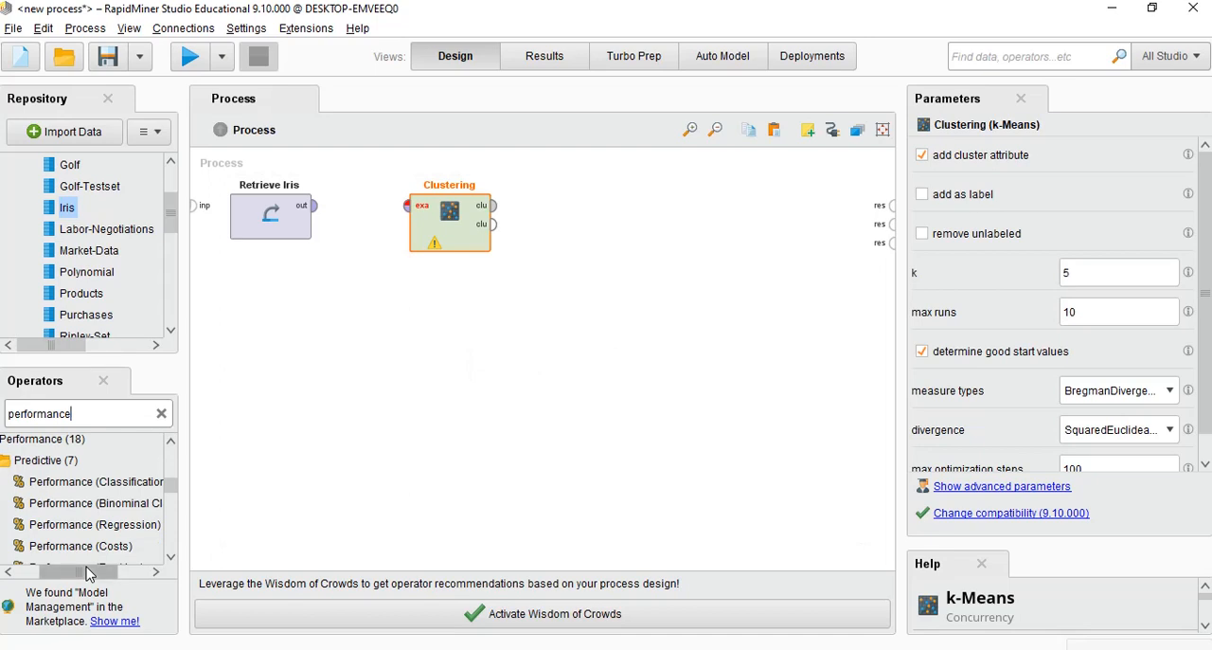
pyautogui.moveTo(86, 573); pyautogui.dragTo(105, 579)
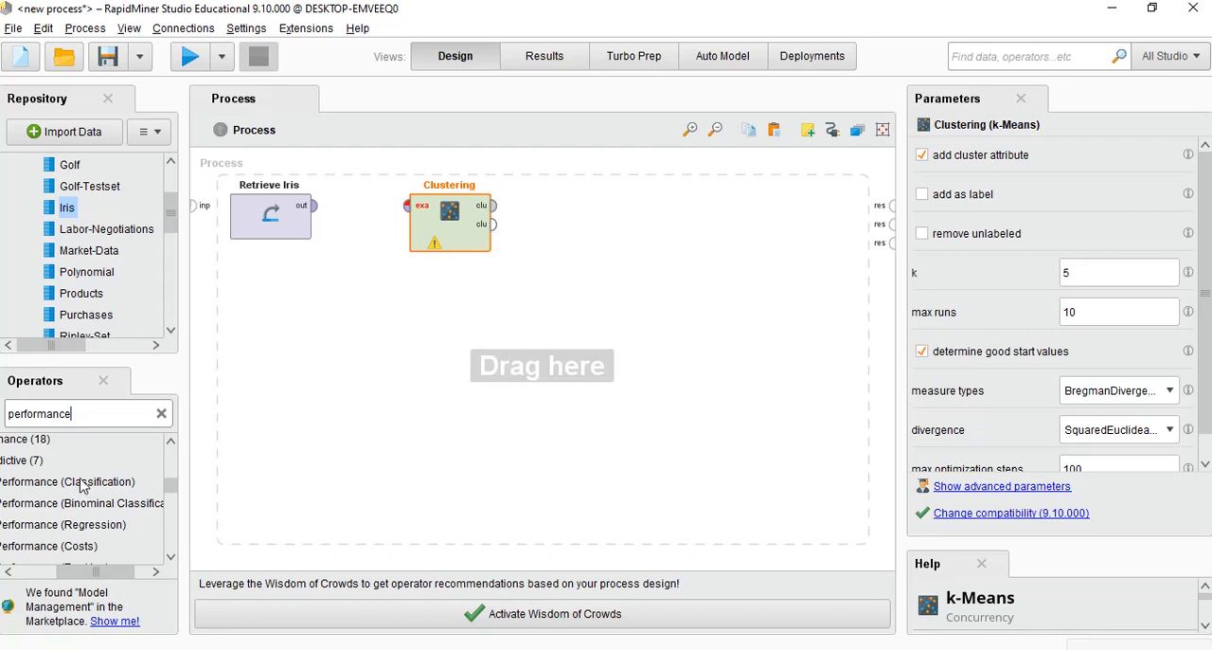
pyautogui.scroll(-2, 86, 518)
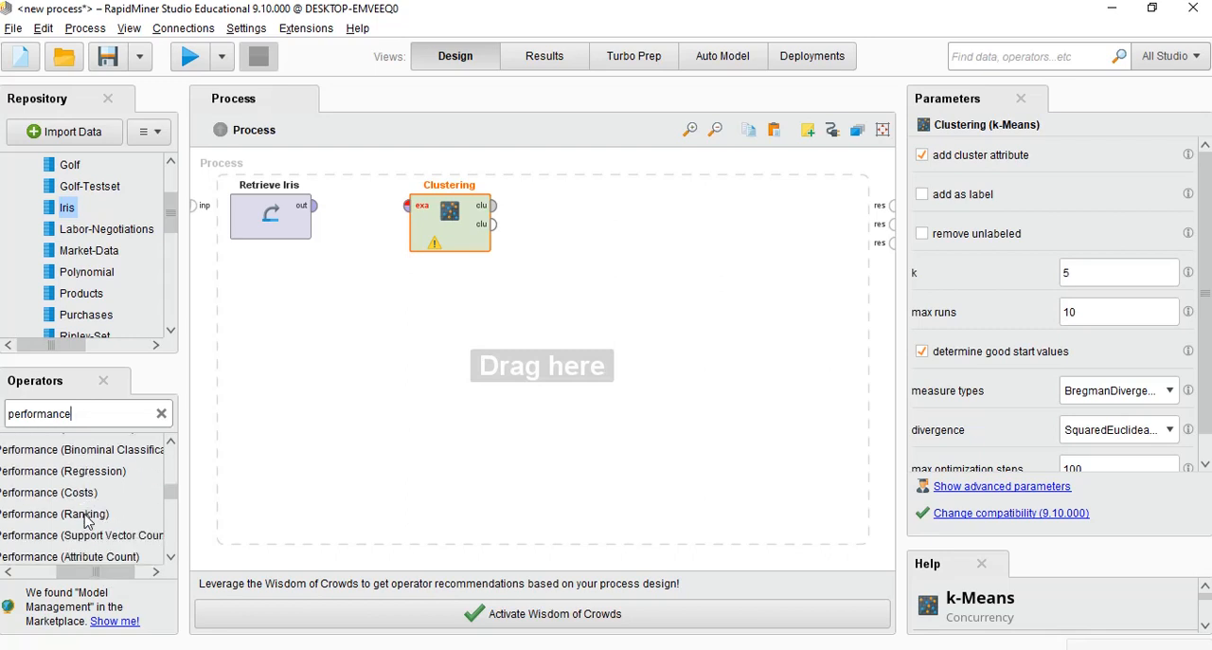
pyautogui.scroll(-4, 87, 518)
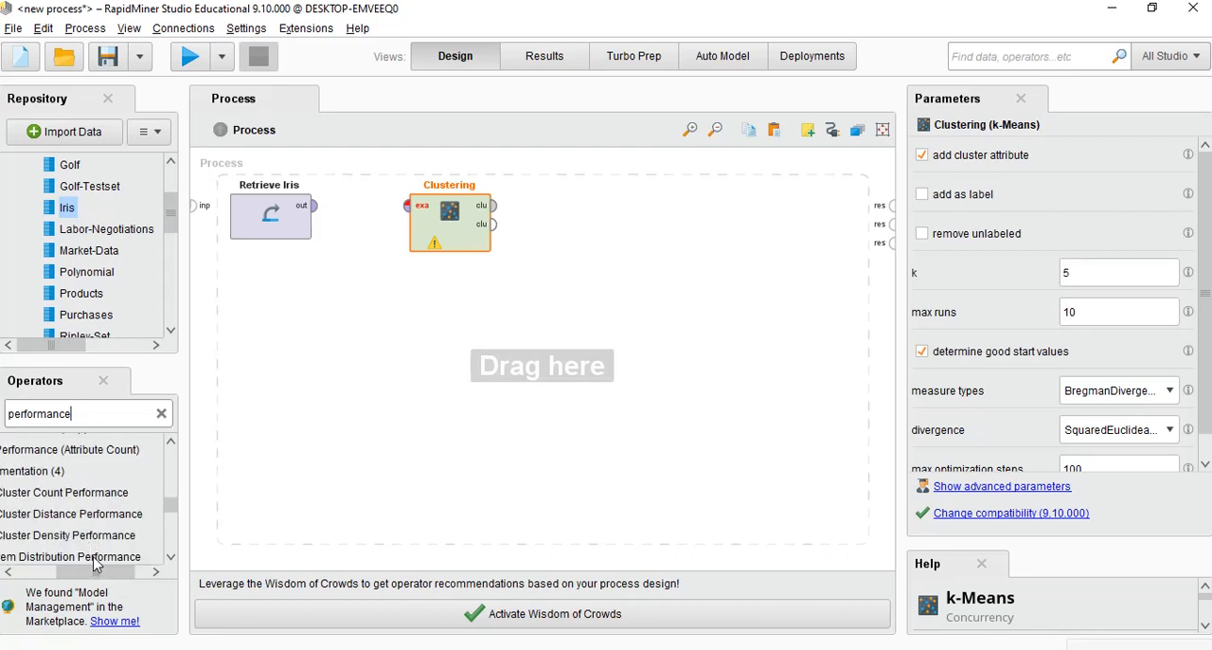
pyautogui.hscroll(-3, 94, 565)
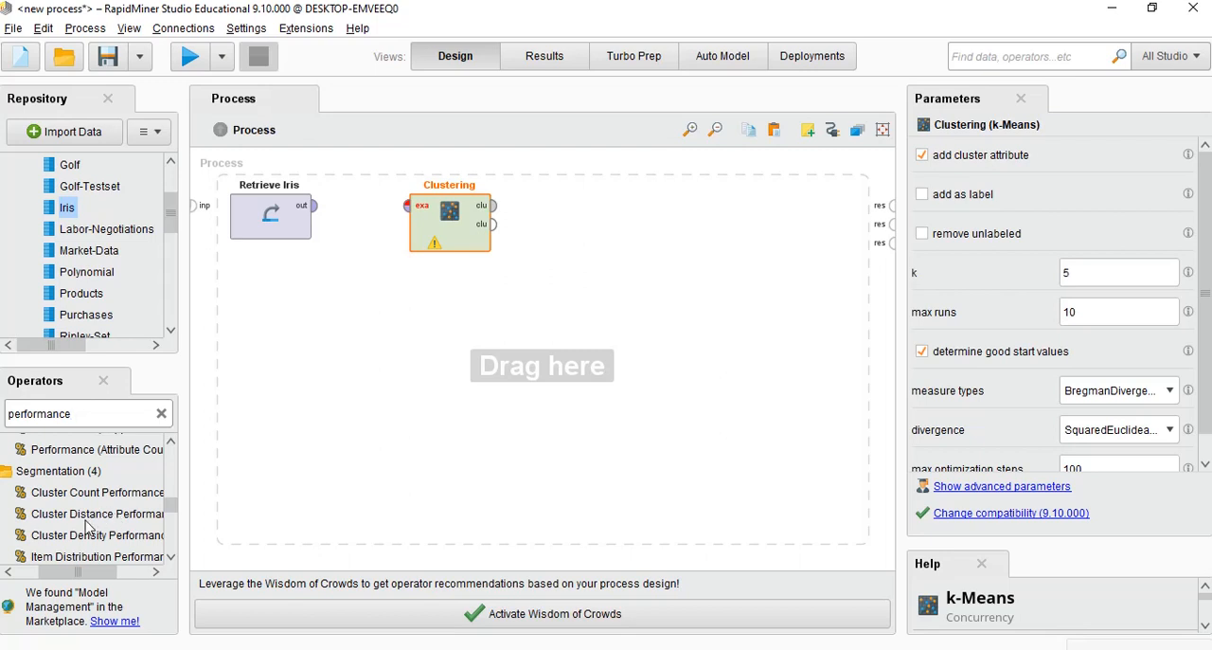
pyautogui.moveTo(86, 521); pyautogui.dragTo(360, 493)
pyautogui.moveTo(625, 305); pyautogui.dragTo(666, 214)
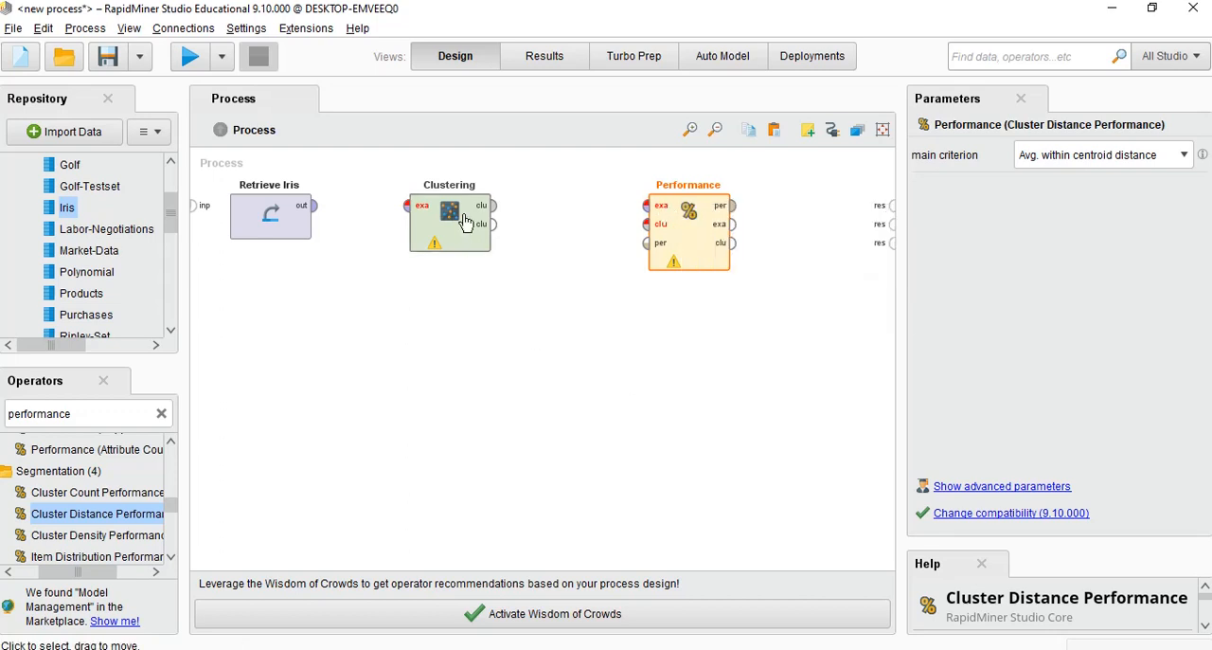
# Connect Retrieve Iris to Clustering, and link Clustering's cluster model and clustered set outputs to Performance's clu and exa inputs
pyautogui.click(313, 206)
pyautogui.click(410, 206)
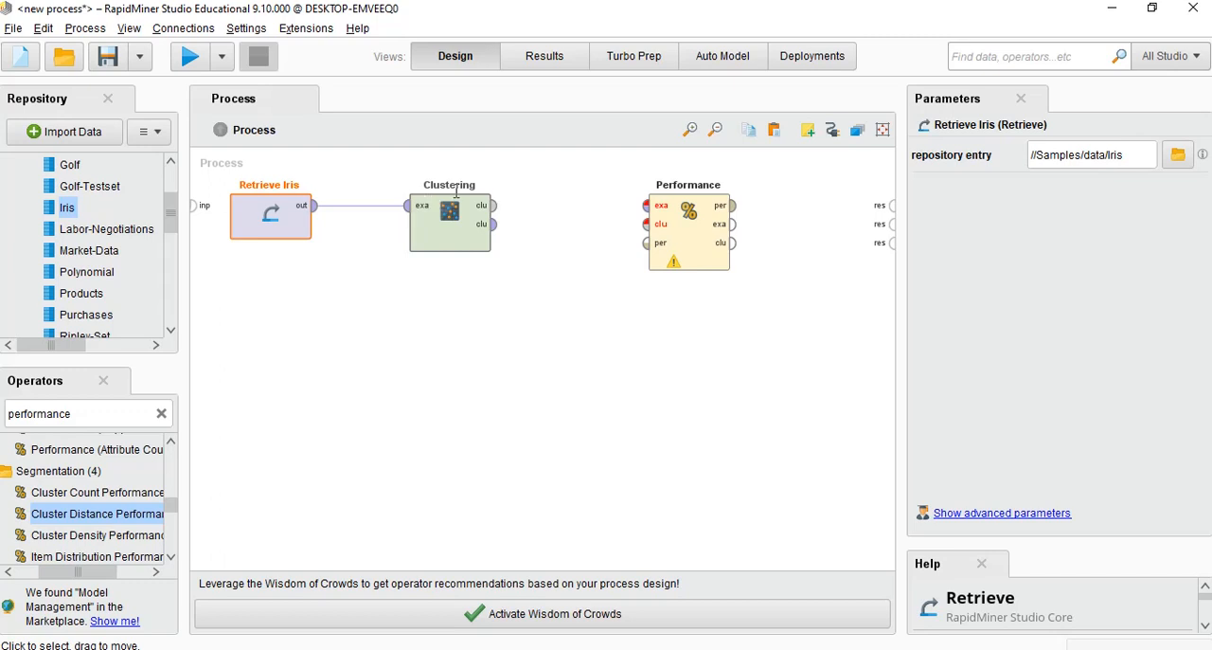
pyautogui.click(493, 207)
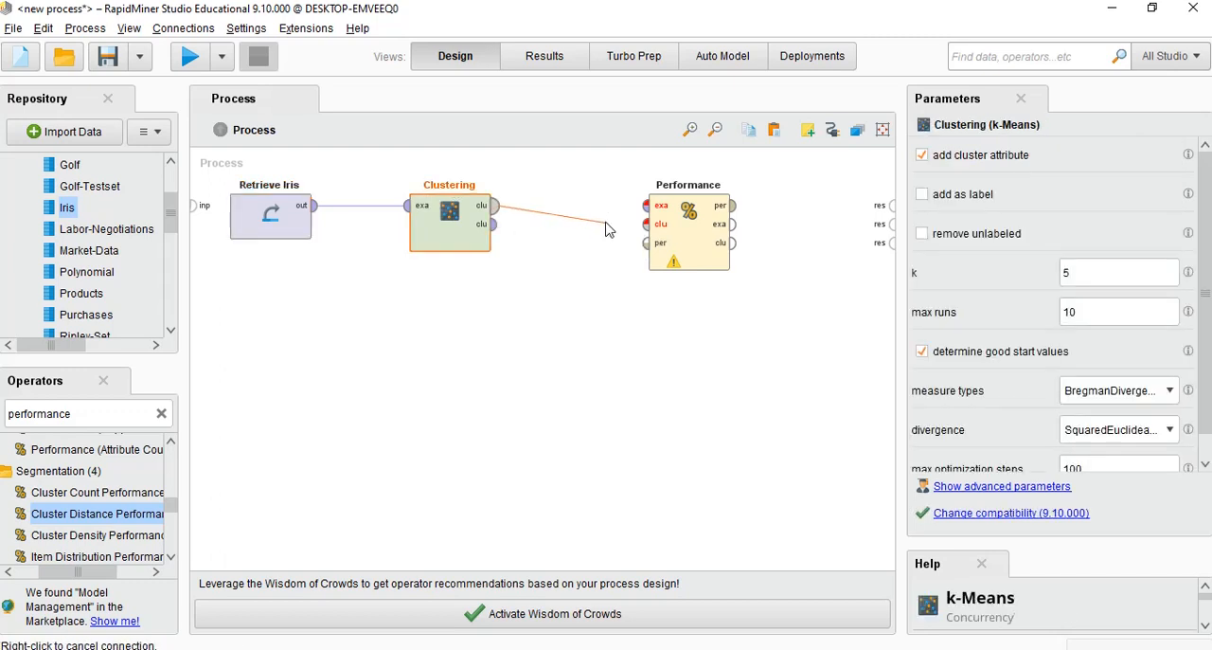
pyautogui.click(643, 226)
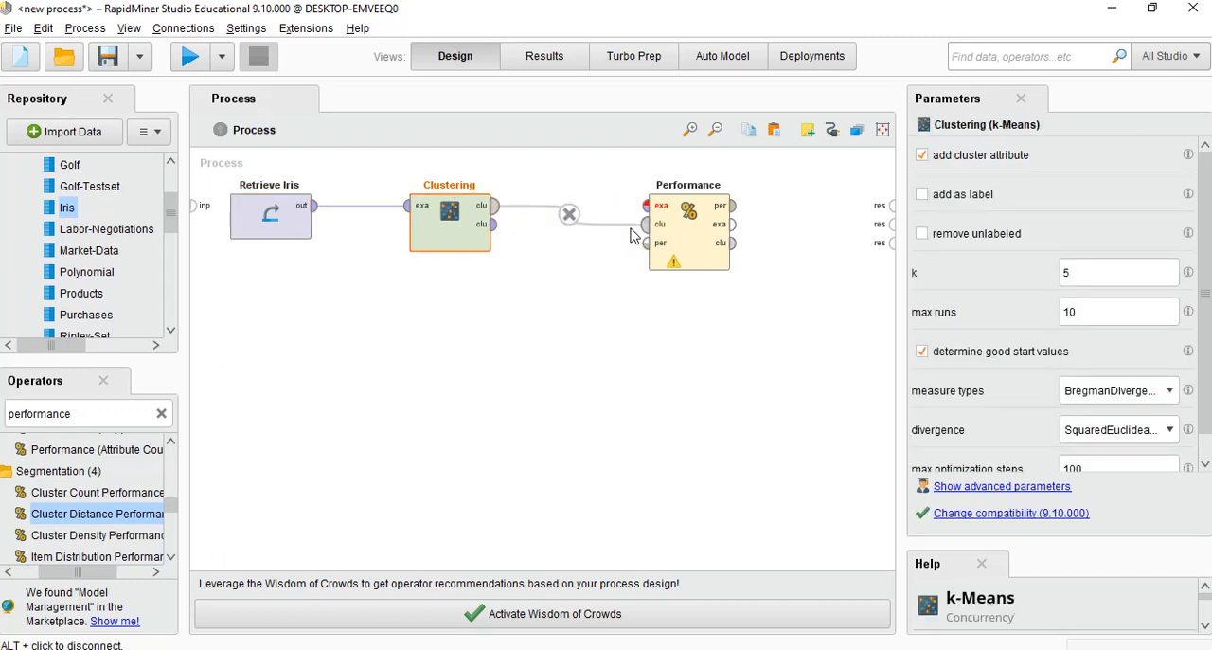
pyautogui.click(494, 225)
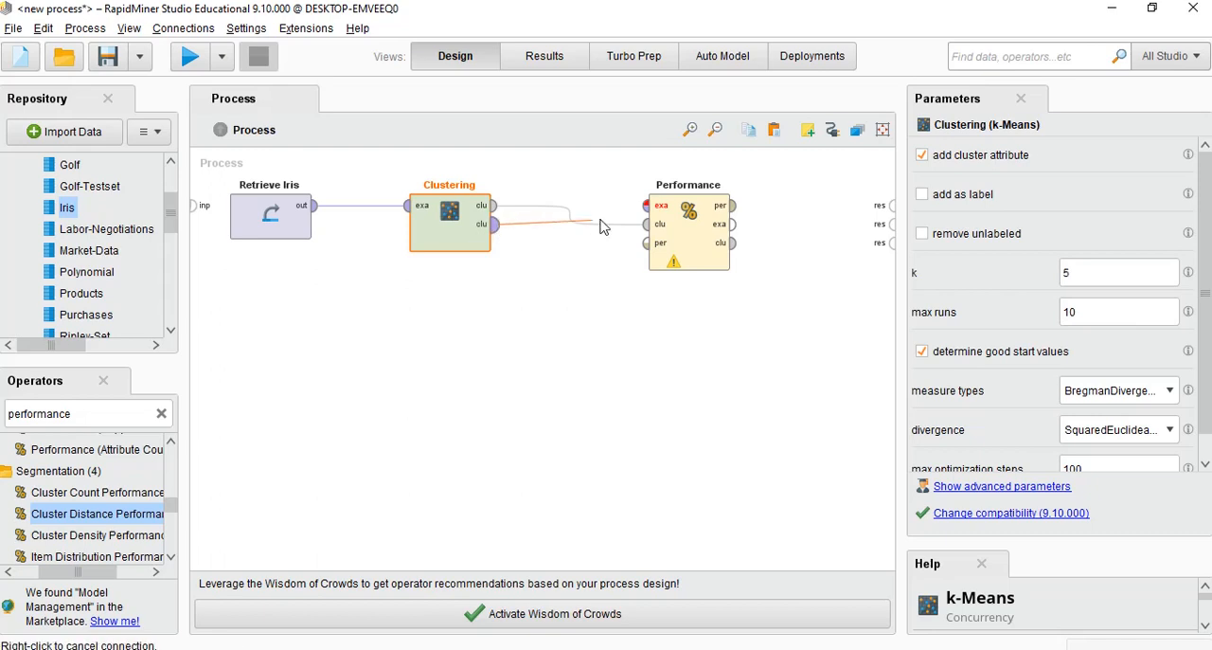
pyautogui.click(645, 206)
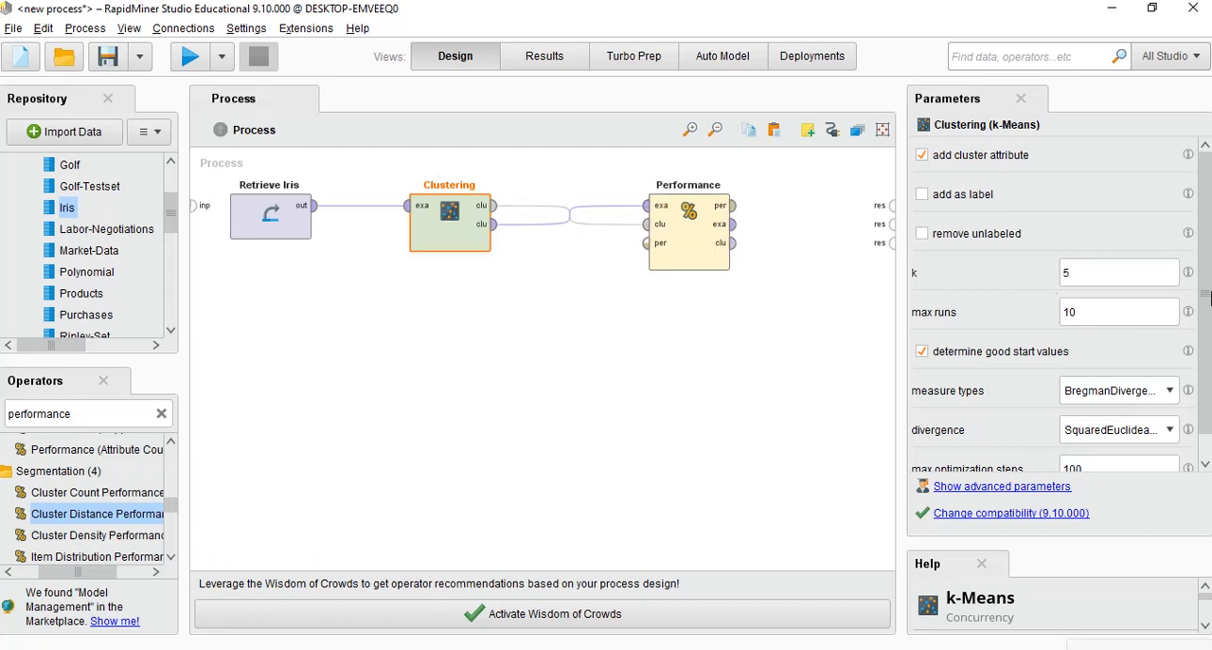
# Set the k-Means operator's number of clusters k to 3
pyautogui.click(1092, 276)
pyautogui.scroll(-1, 1070, 374)
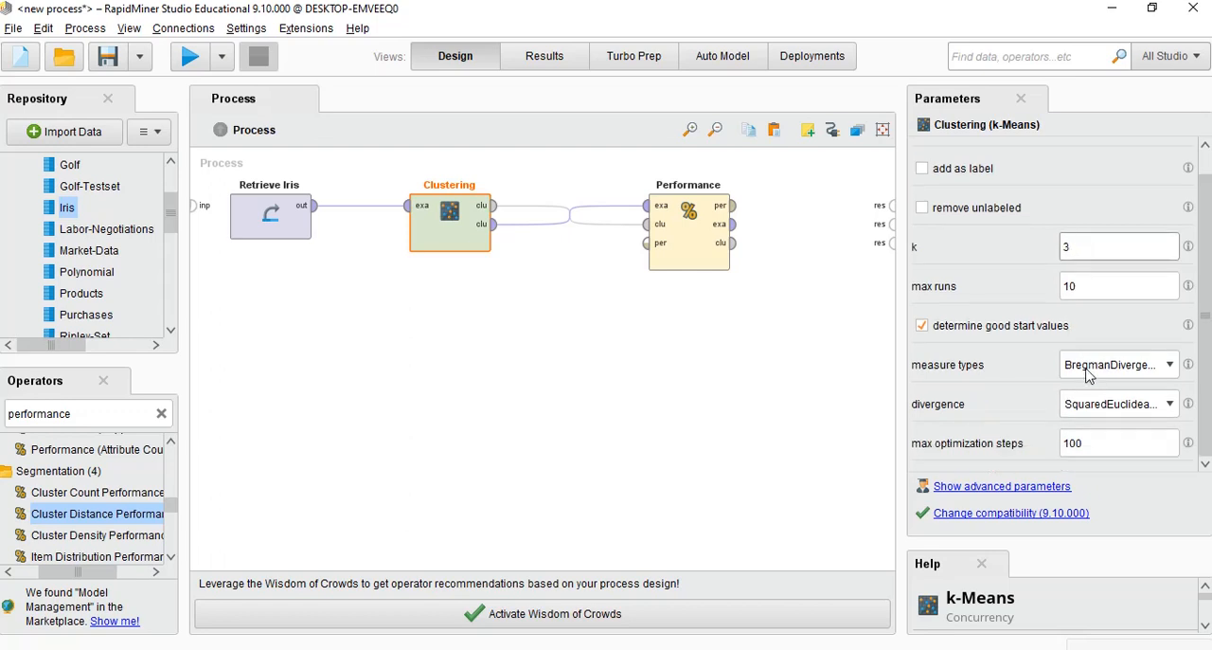
pyautogui.scroll(1, 1070, 378)
# Set the Performance operator's main criterion to Davies Bouldin
pyautogui.click(655, 214)
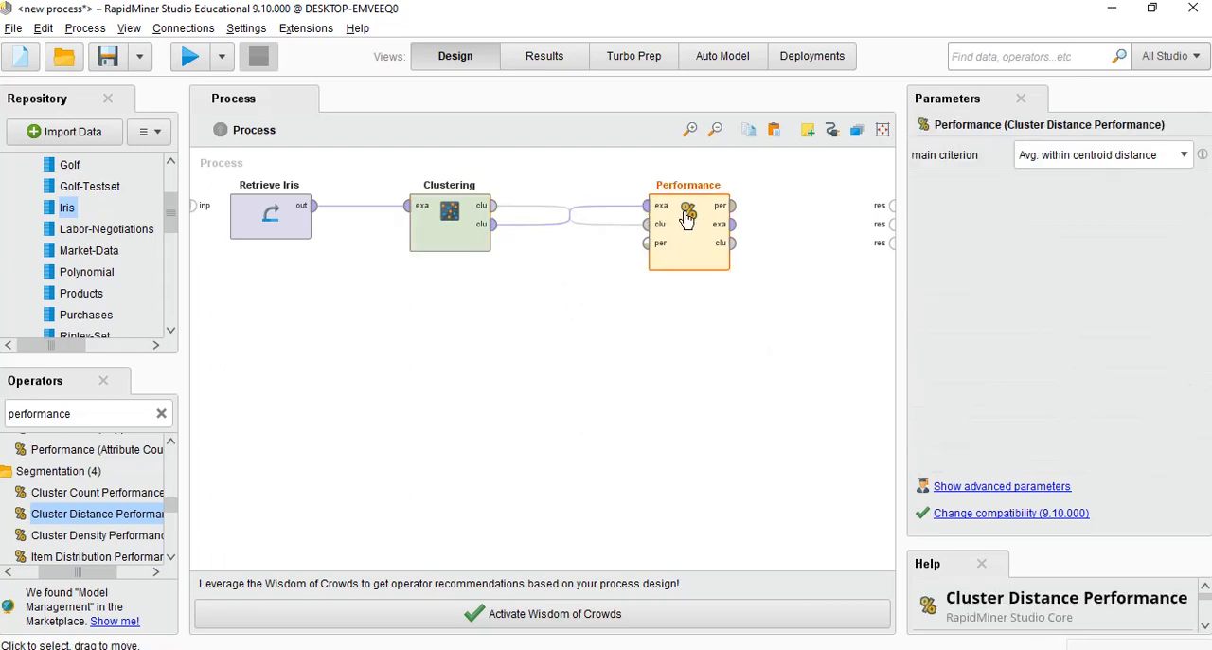
pyautogui.click(1181, 157)
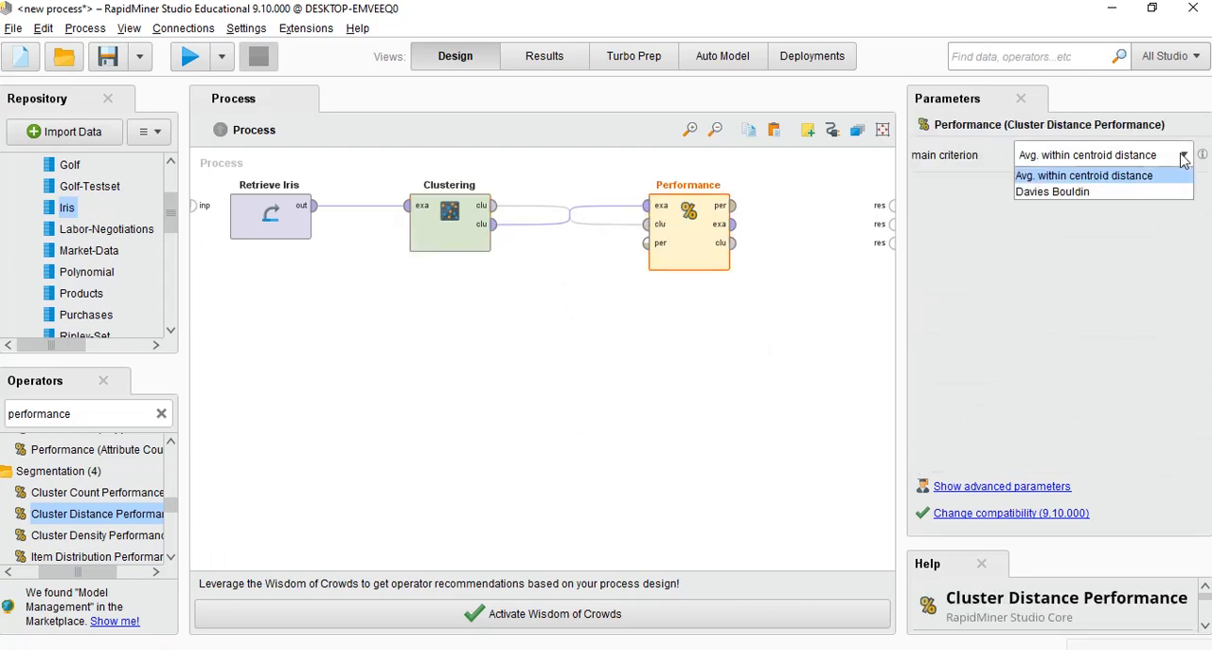
pyautogui.click(1056, 193)
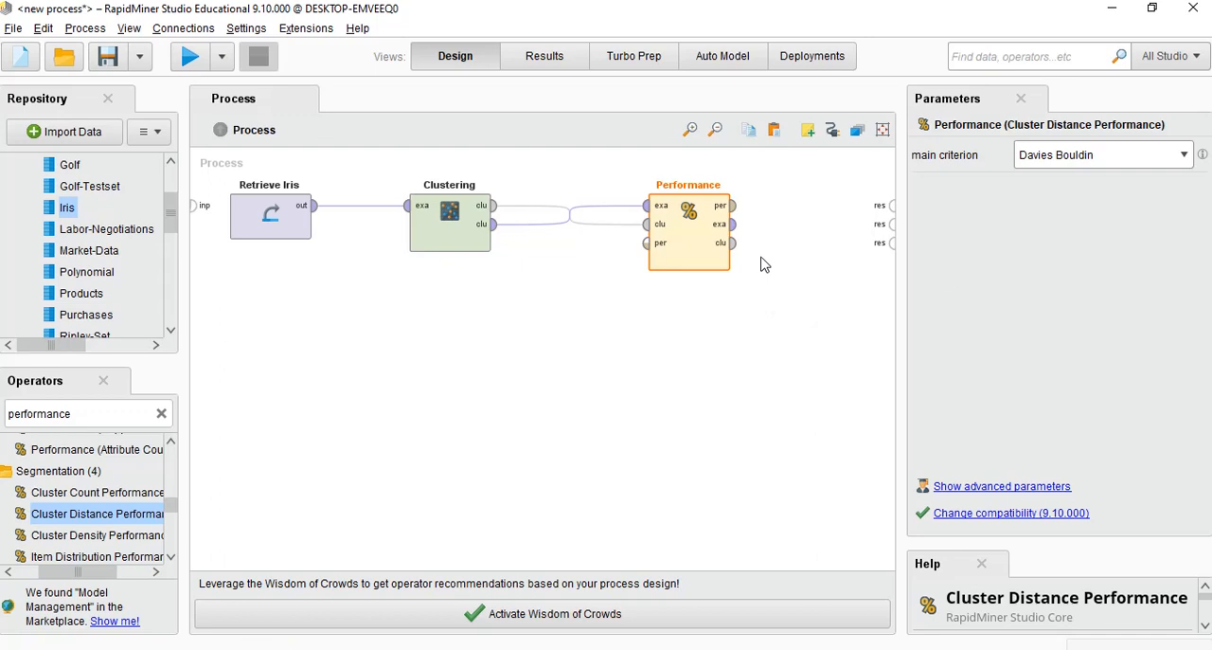
# Connect Performance's per and exa outputs to the first two result ports and run the process
pyautogui.click(733, 205)
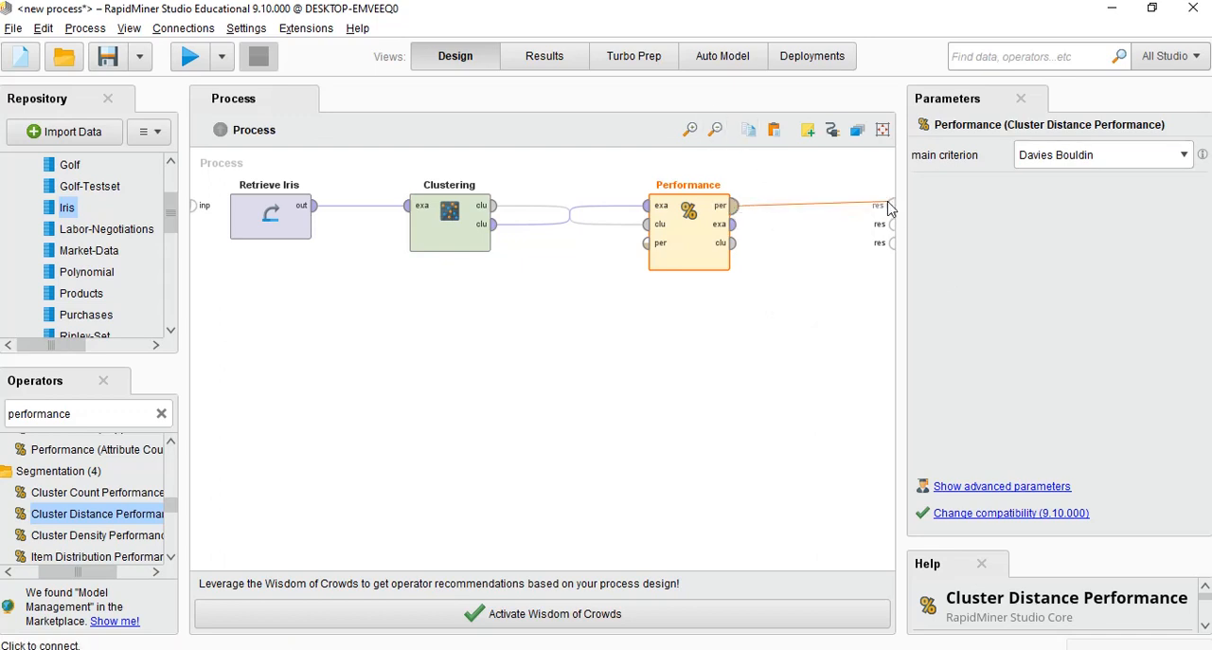
pyautogui.click(890, 204)
pyautogui.click(733, 223)
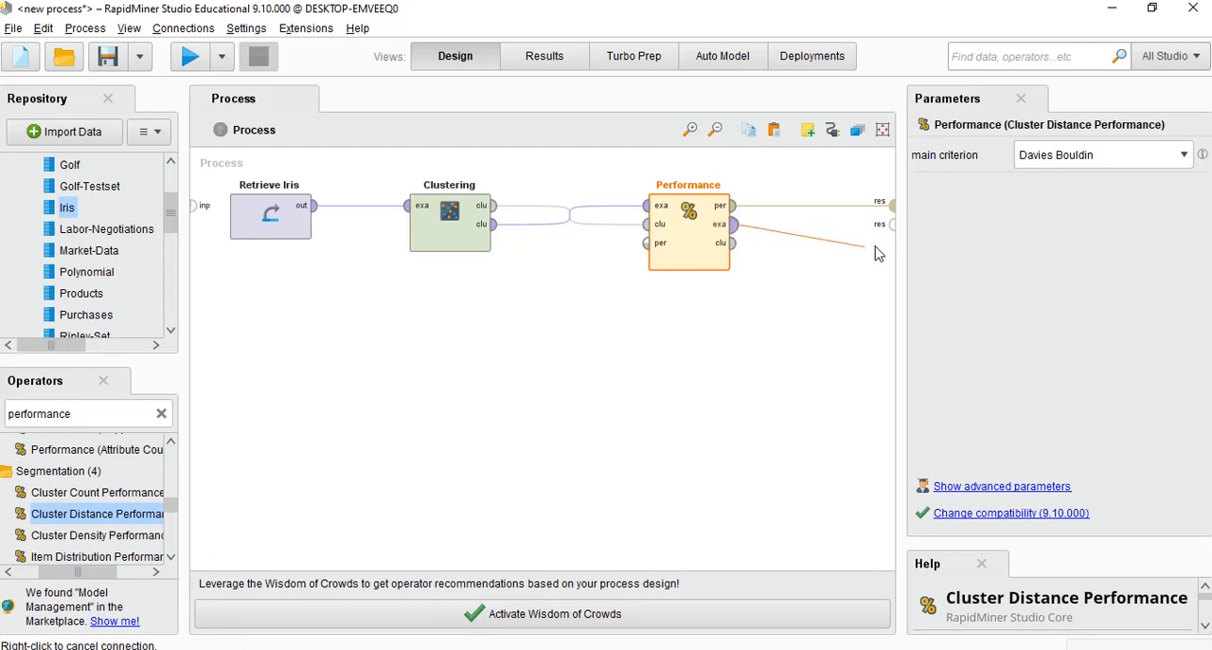
pyautogui.click(893, 225)
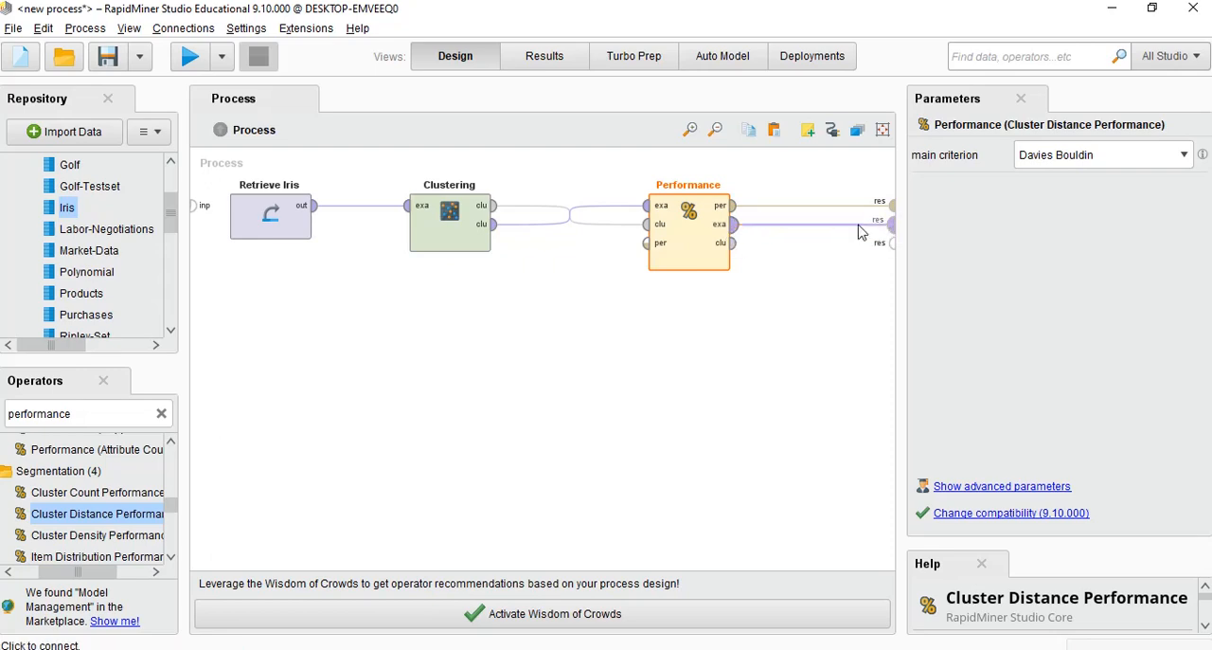
pyautogui.click(190, 59)
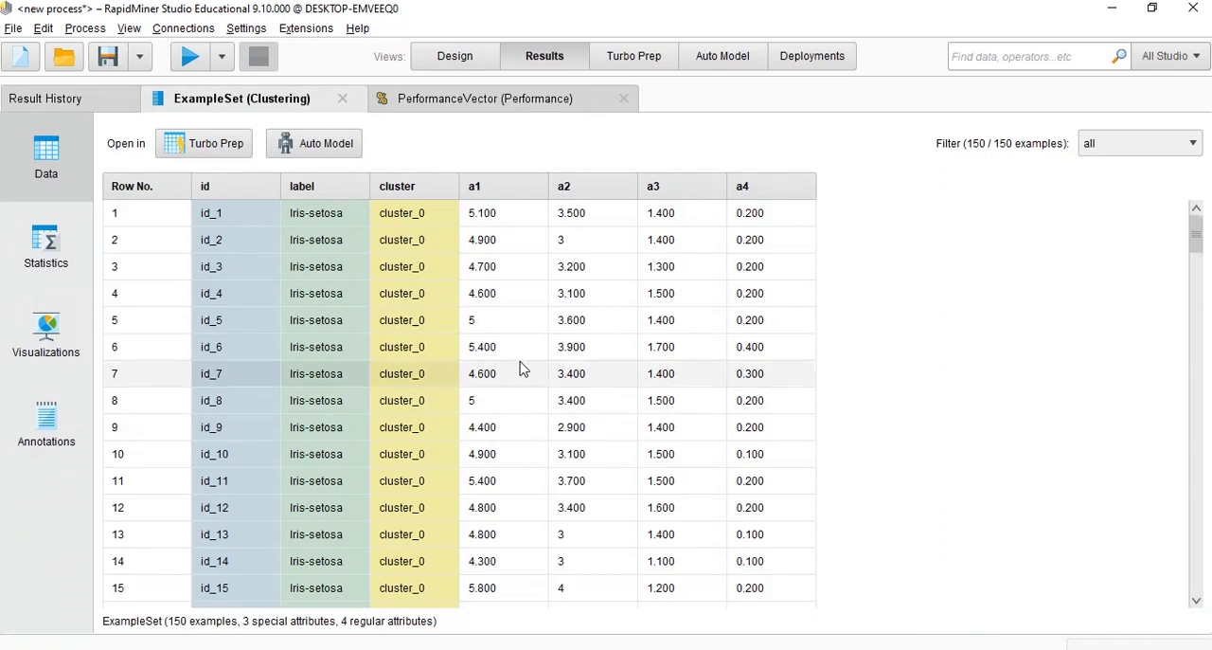
# Examine the clustered example set and the performance vector's Davies Bouldin criterion
pyautogui.scroll(-1, 359, 379)
pyautogui.click(404, 104)
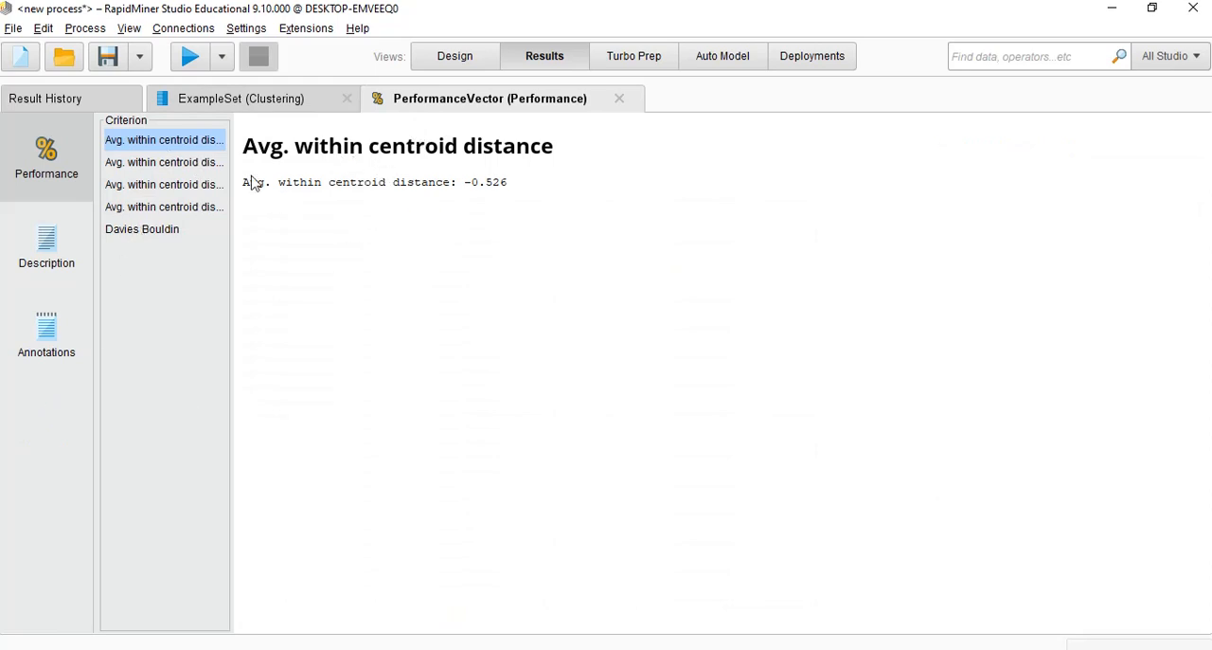
pyautogui.click(253, 102)
pyautogui.click(426, 99)
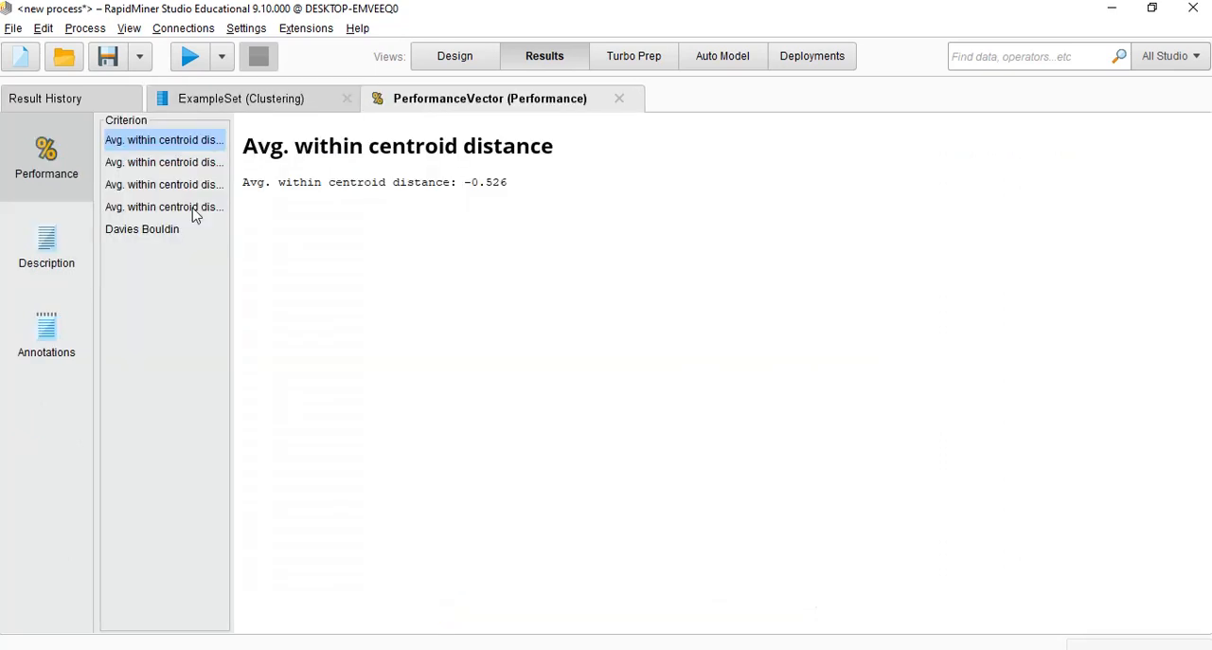
pyautogui.click(148, 229)
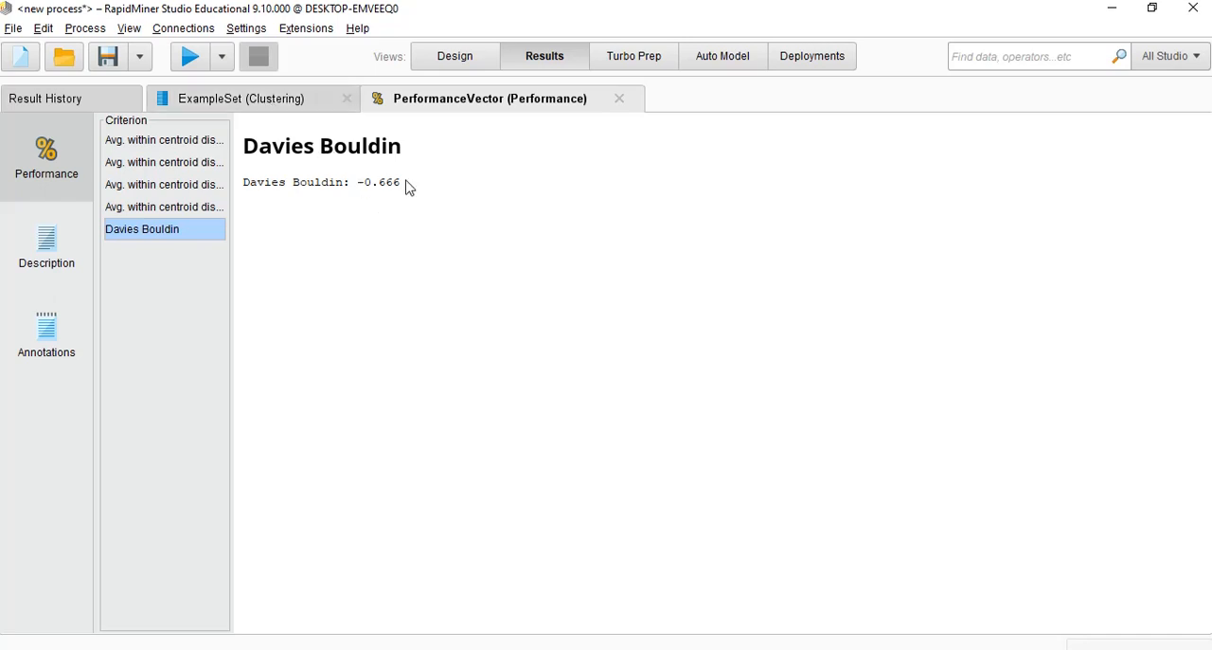
pyautogui.click(271, 106)
pyautogui.click(439, 101)
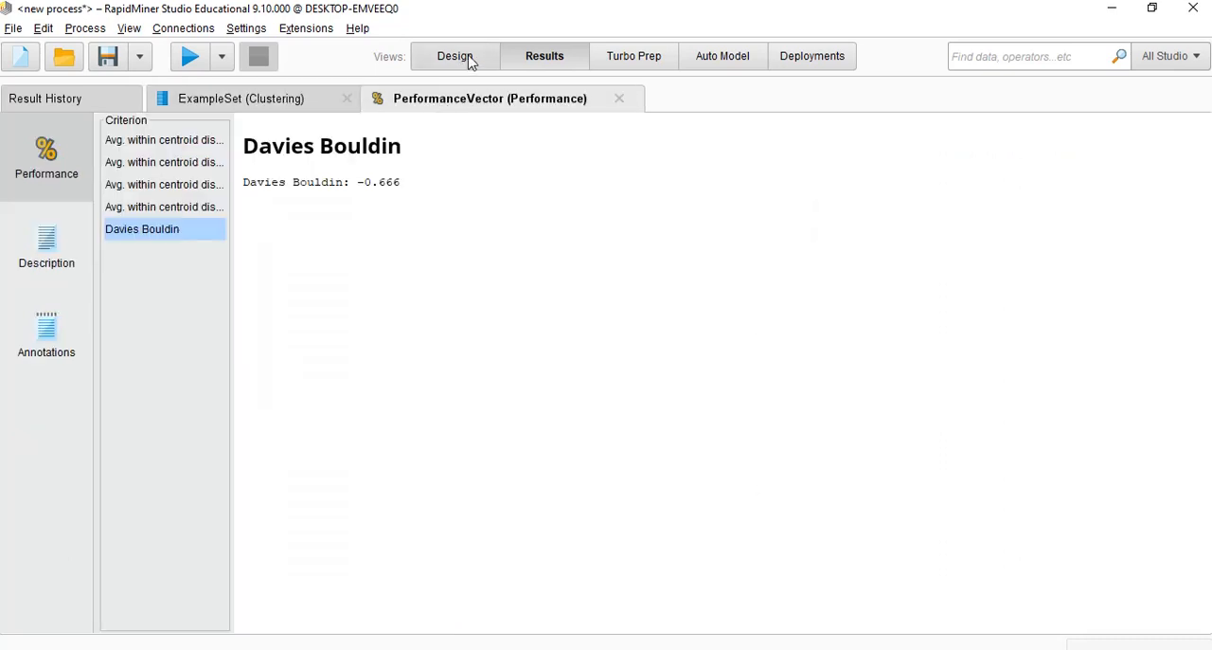
# Set k to 5 for the k-Means operator and rerun the process
pyautogui.click(457, 58)
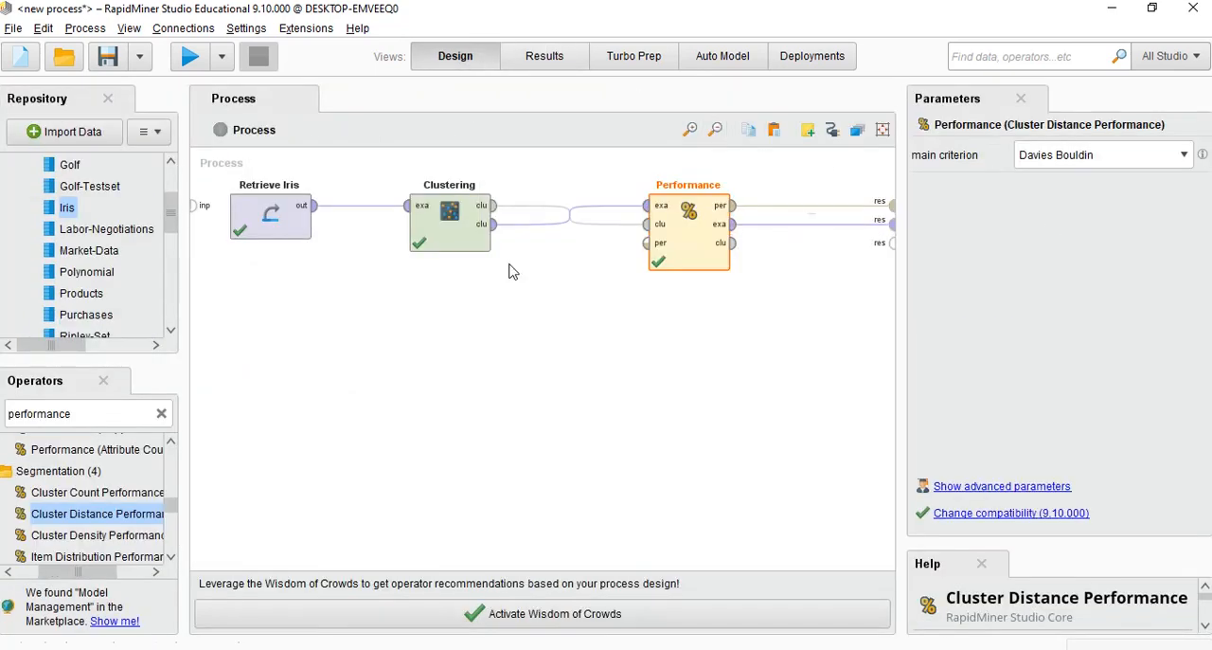
pyautogui.click(455, 223)
pyautogui.click(1105, 274)
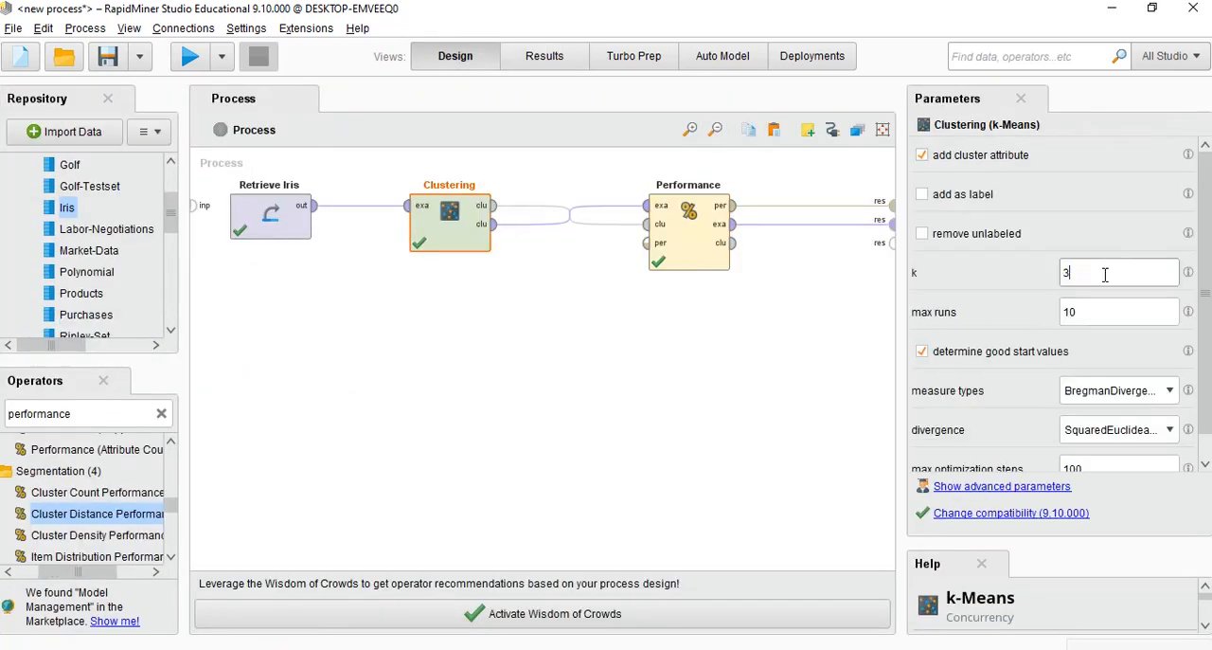
pyautogui.write('5')
pyautogui.click(189, 58)
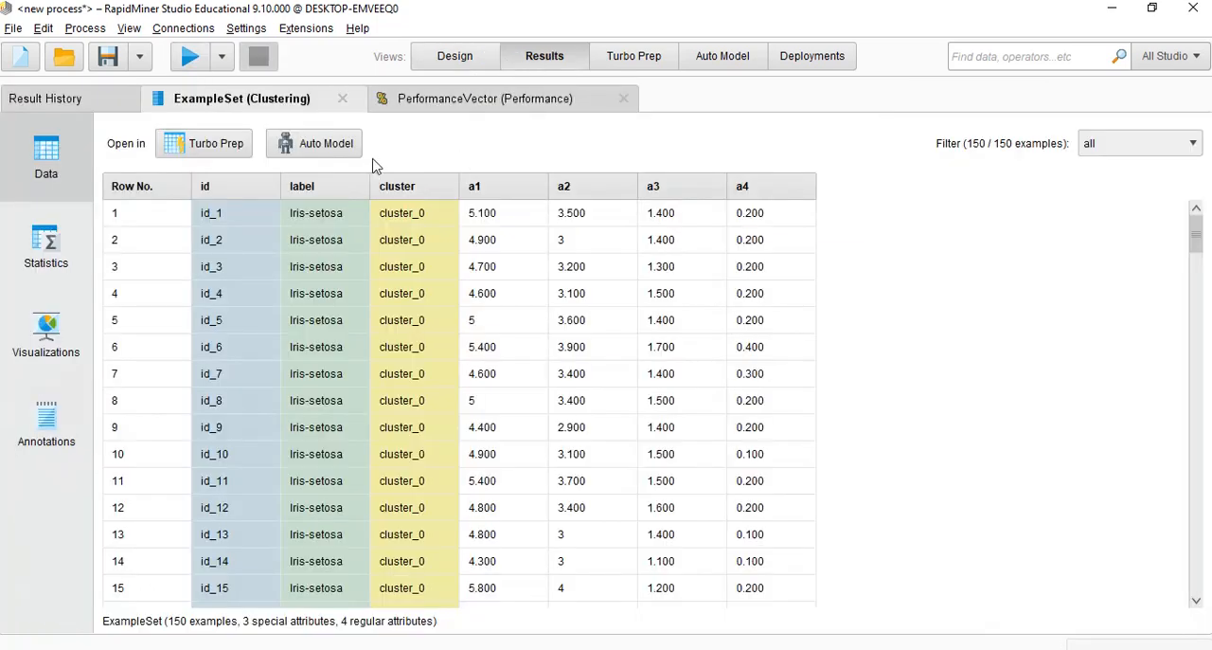
# Examine the Davies Bouldin value and example set of the five-cluster run, and return to the process design
pyautogui.click(405, 99)
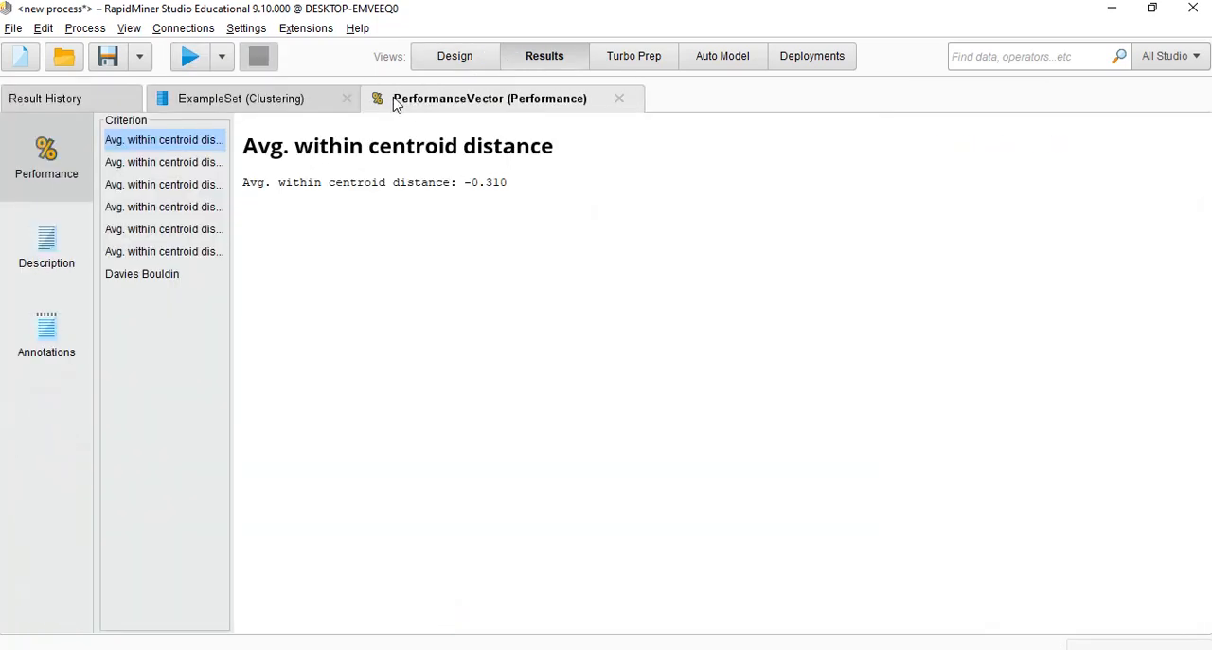
pyautogui.click(180, 274)
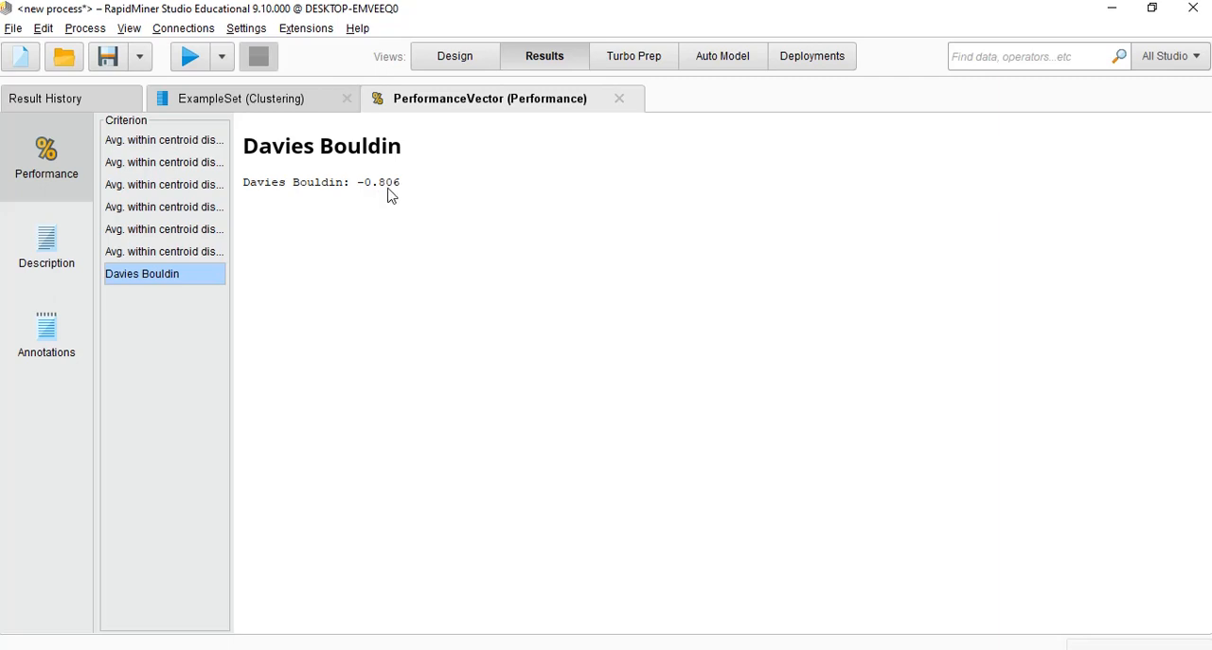
pyautogui.click(260, 112)
pyautogui.click(432, 99)
pyautogui.click(447, 59)
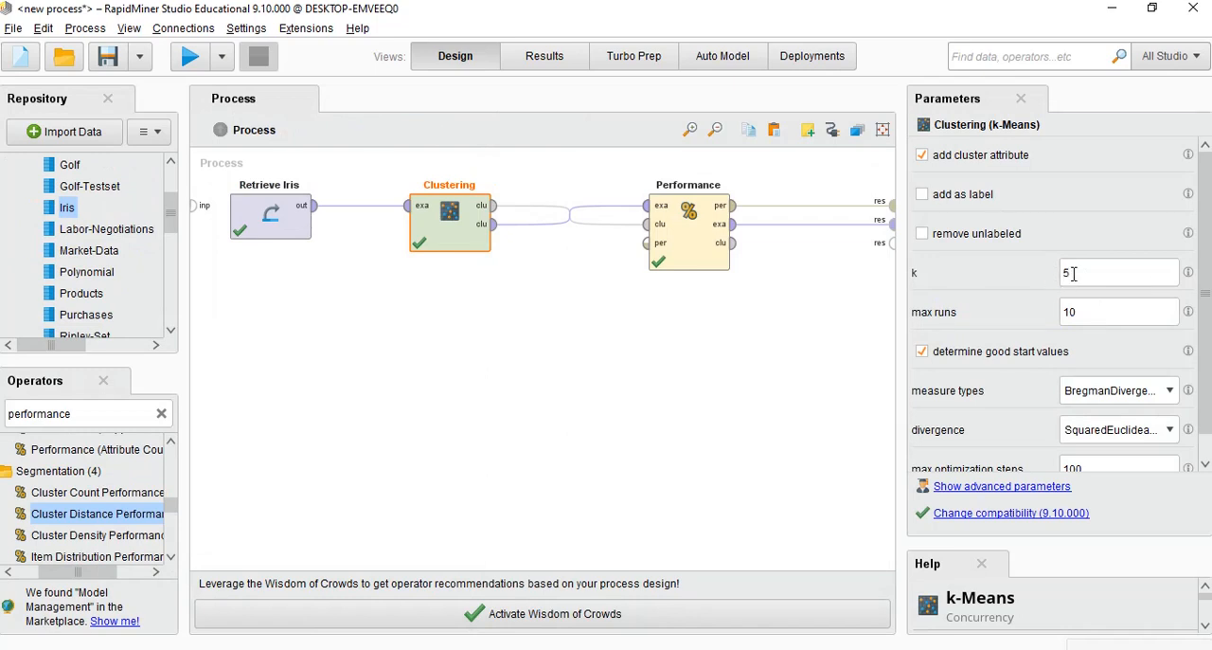
pyautogui.click(541, 61)
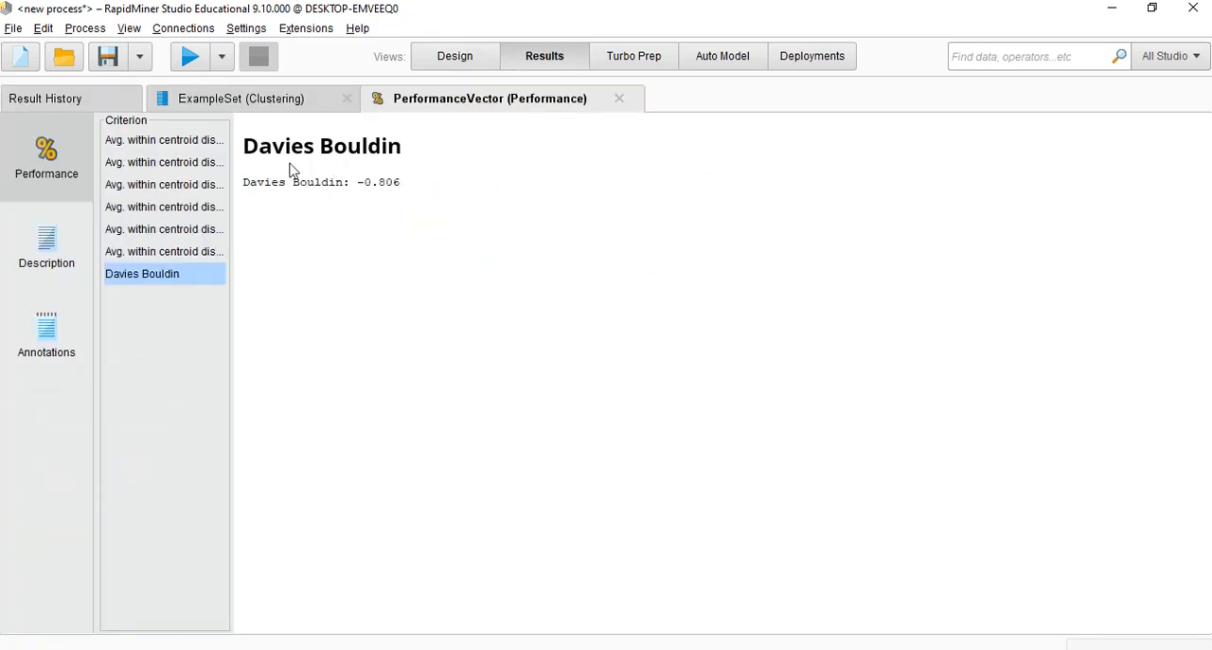
pyautogui.click(252, 104)
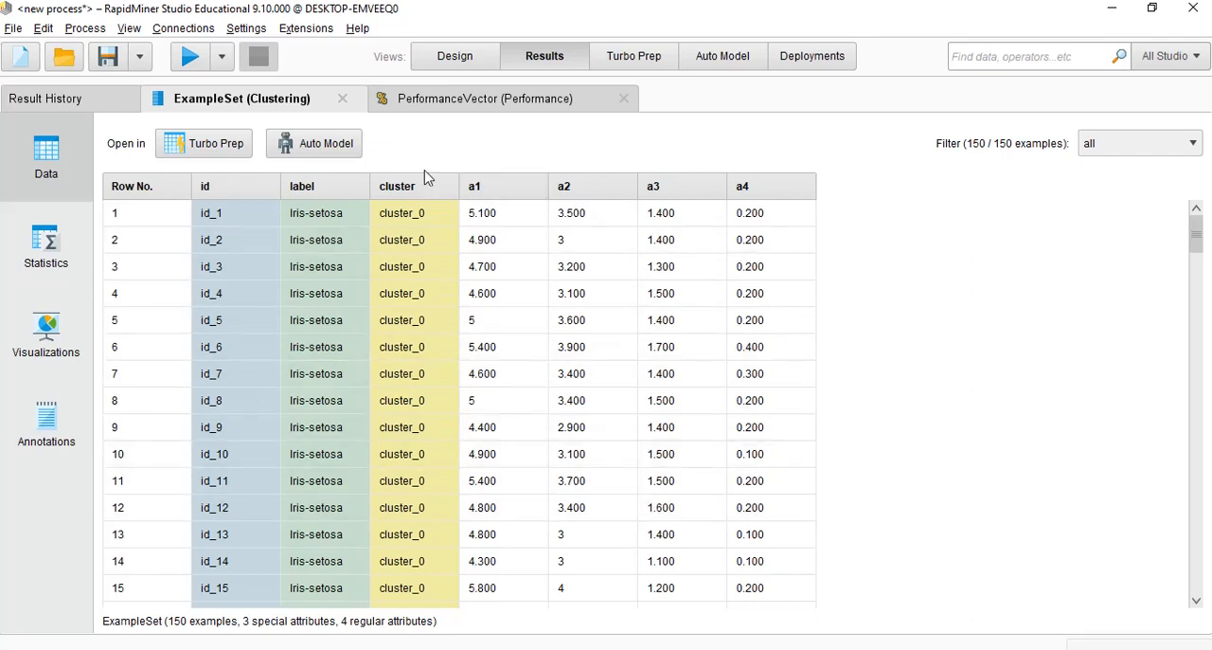
pyautogui.click(418, 98)
pyautogui.click(455, 56)
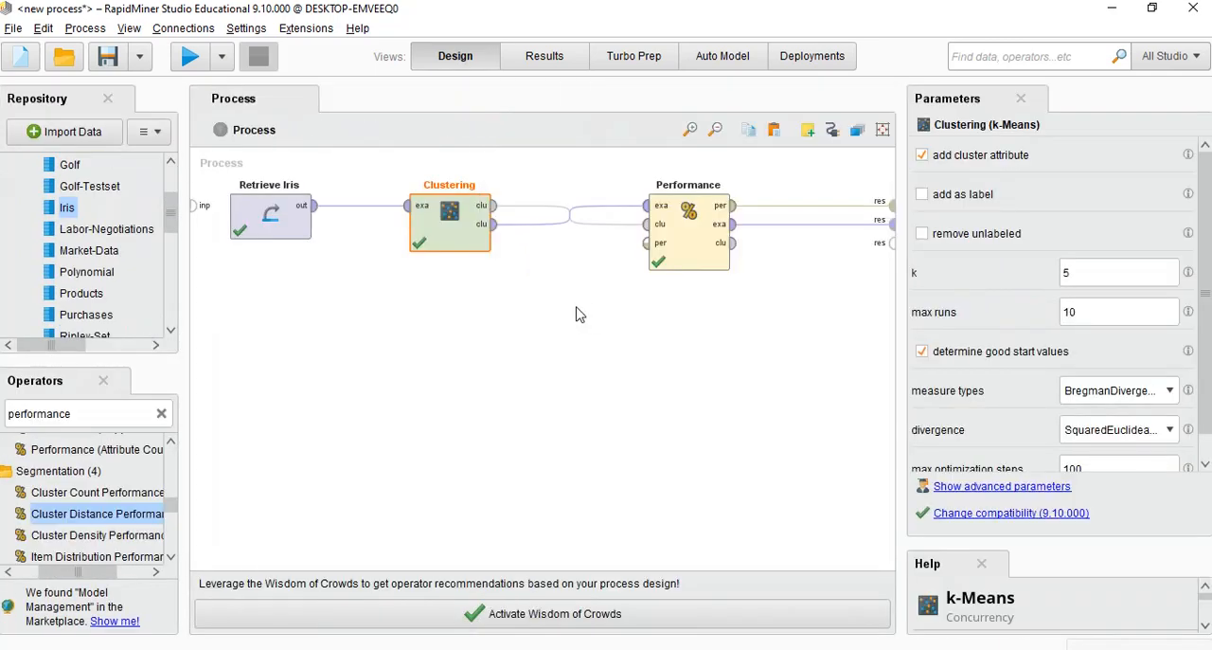